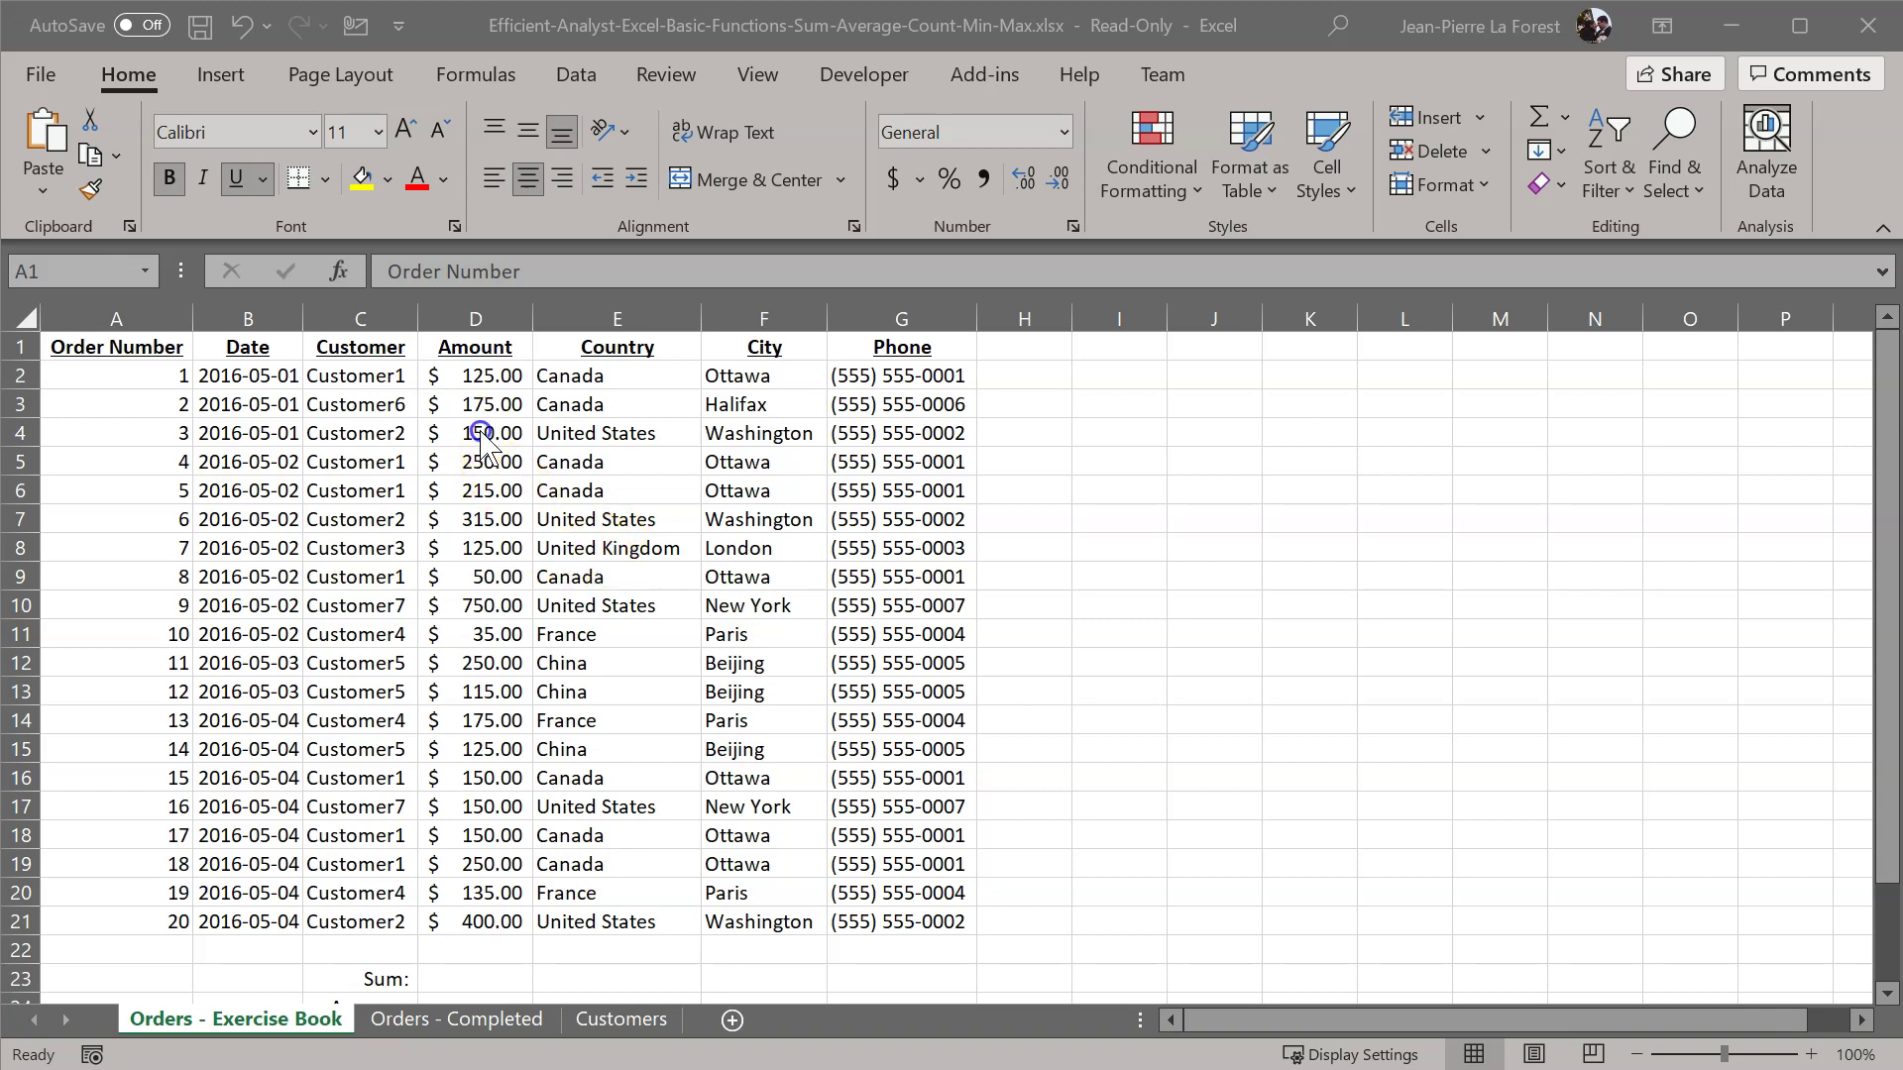
Enter =SUM(D2:D21) in D23 on the Sum row, totalling $4,090.00.
left_click(475, 377)
scroll(464, 696, "down", 1)
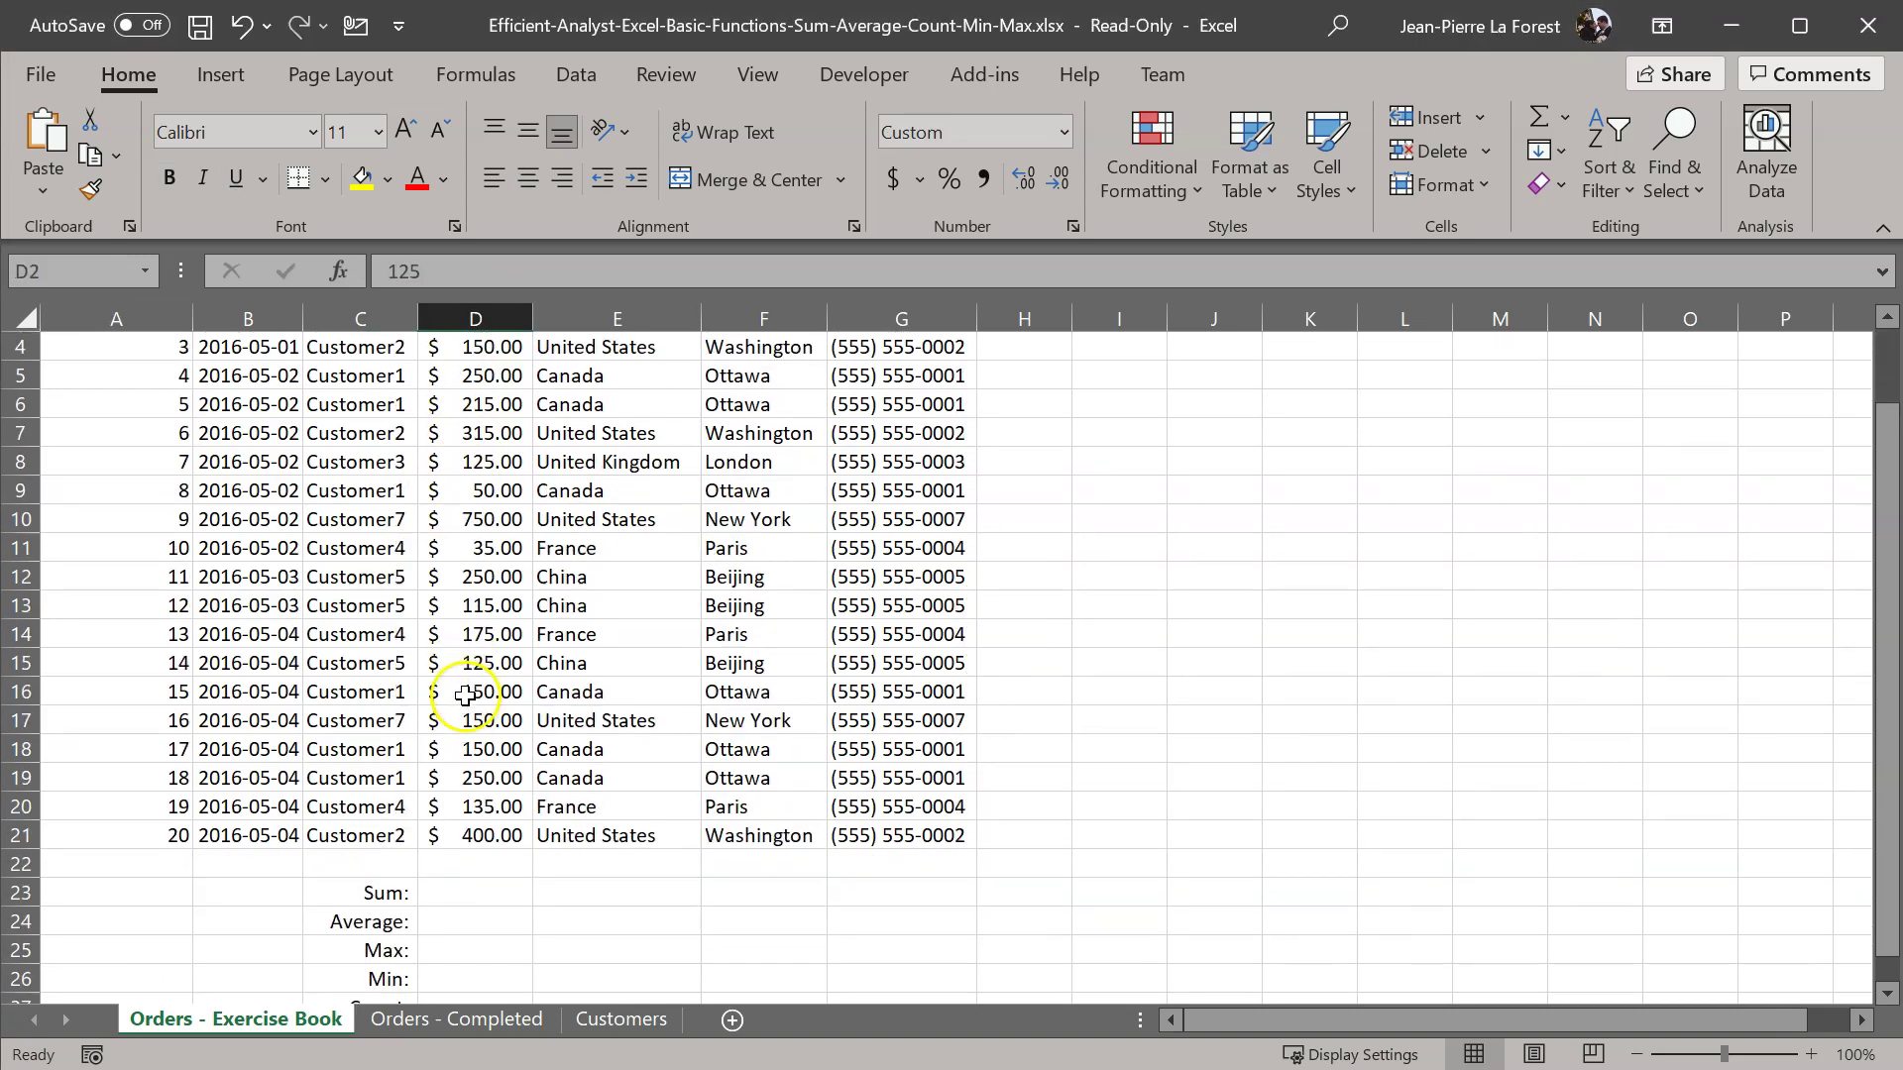
scroll(424, 877, "down", 1)
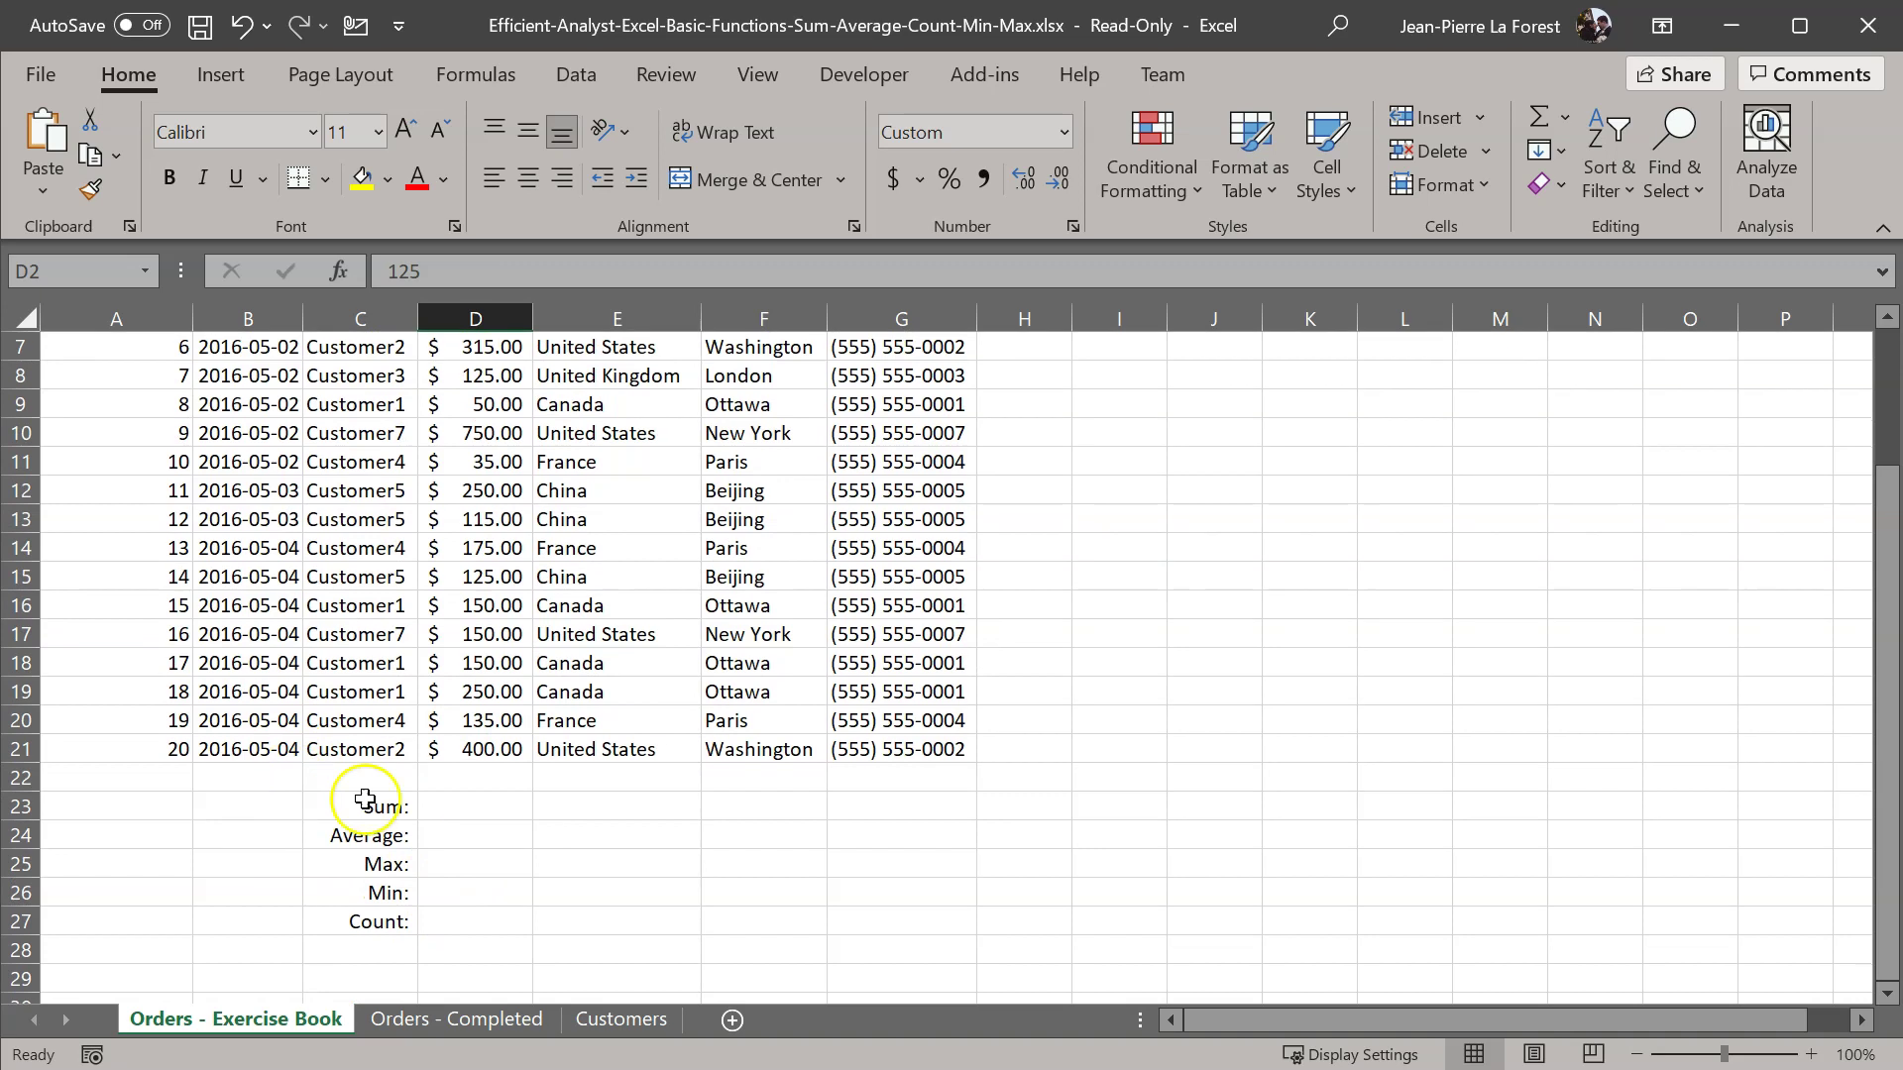
left_click(482, 805)
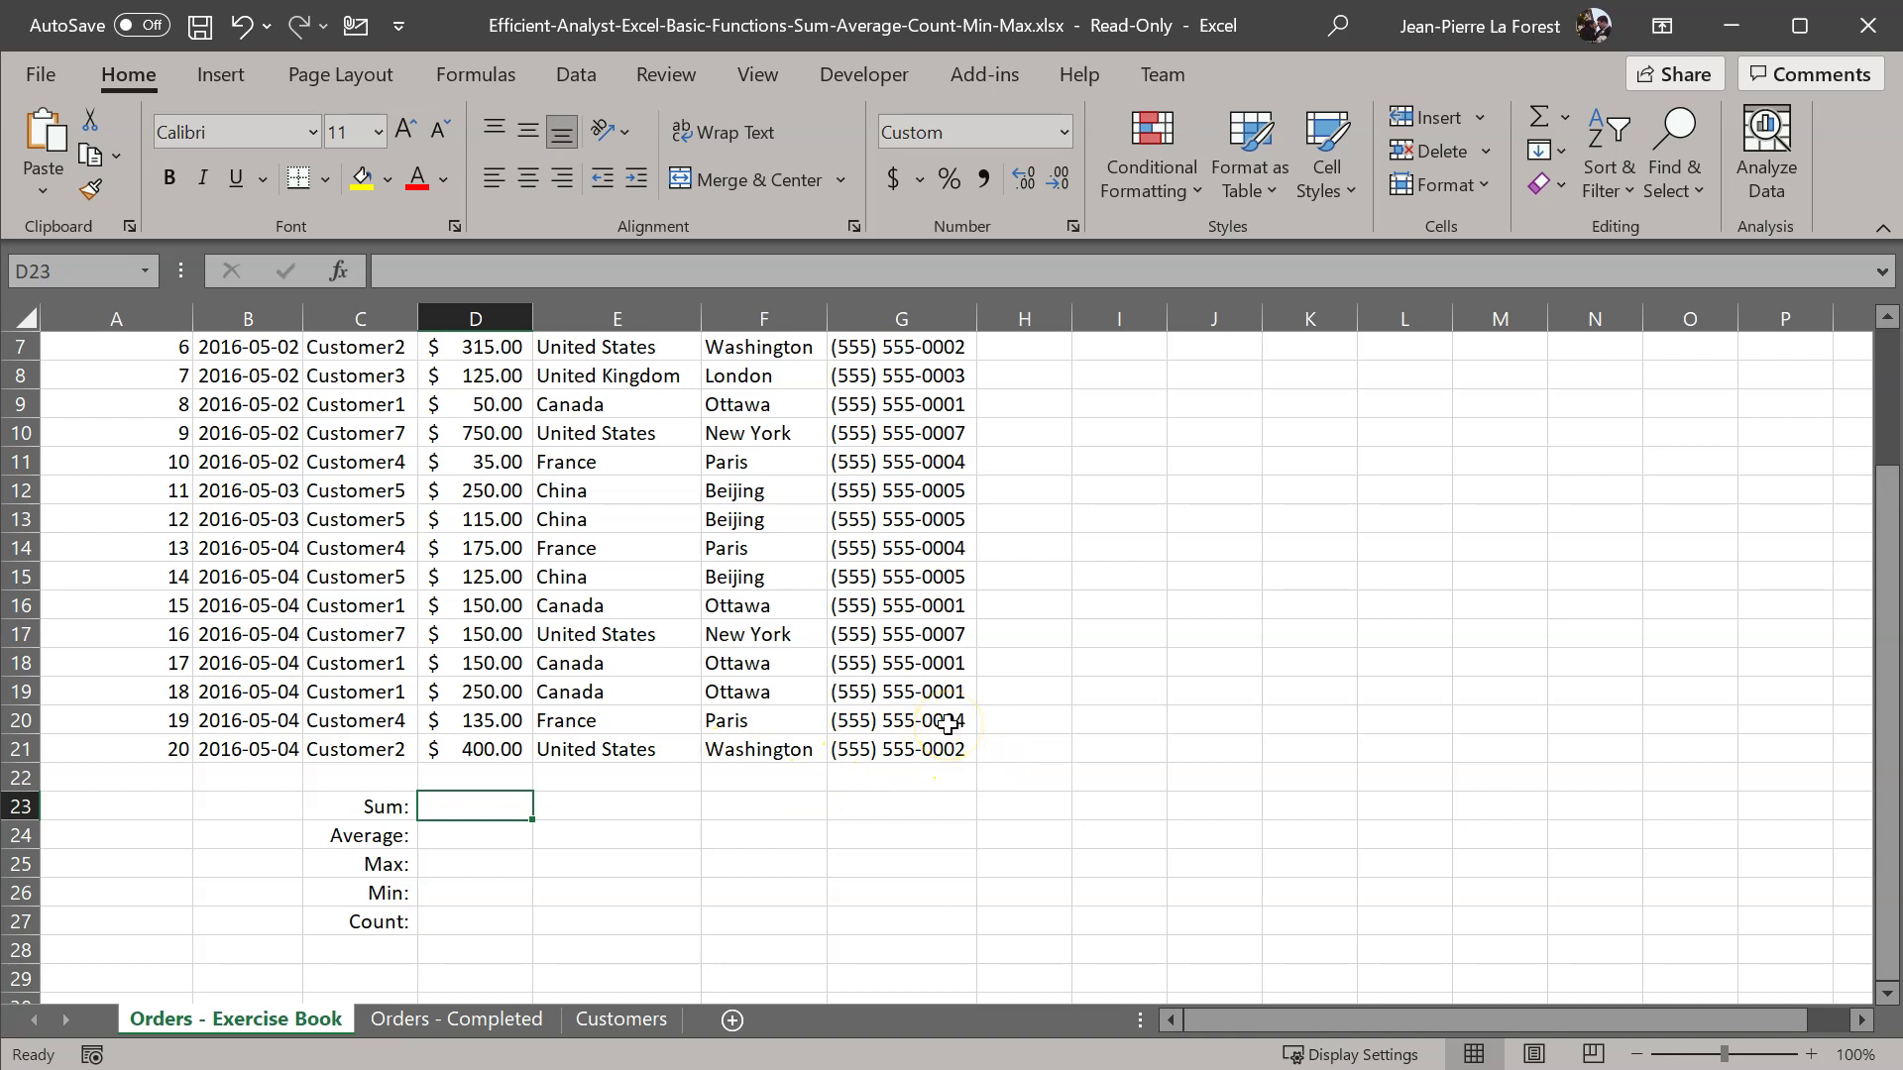
type("=")
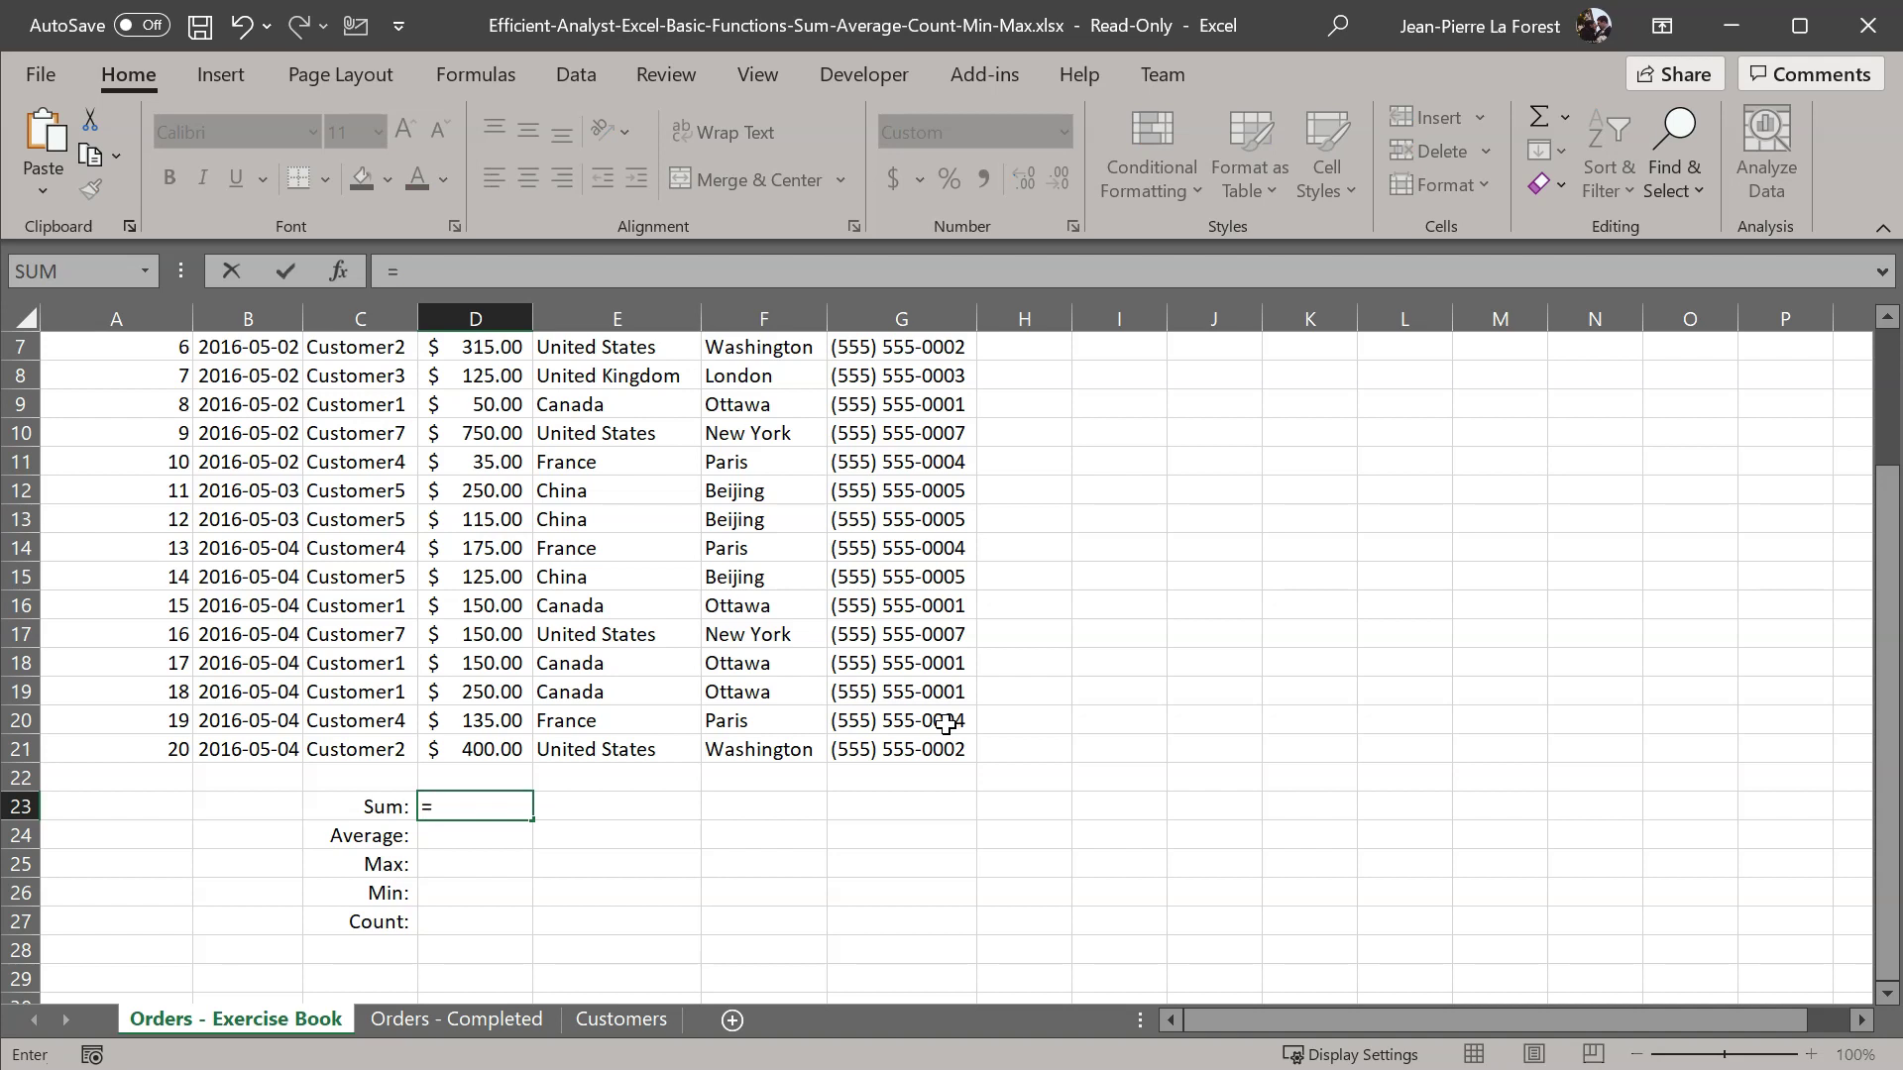
type("sum")
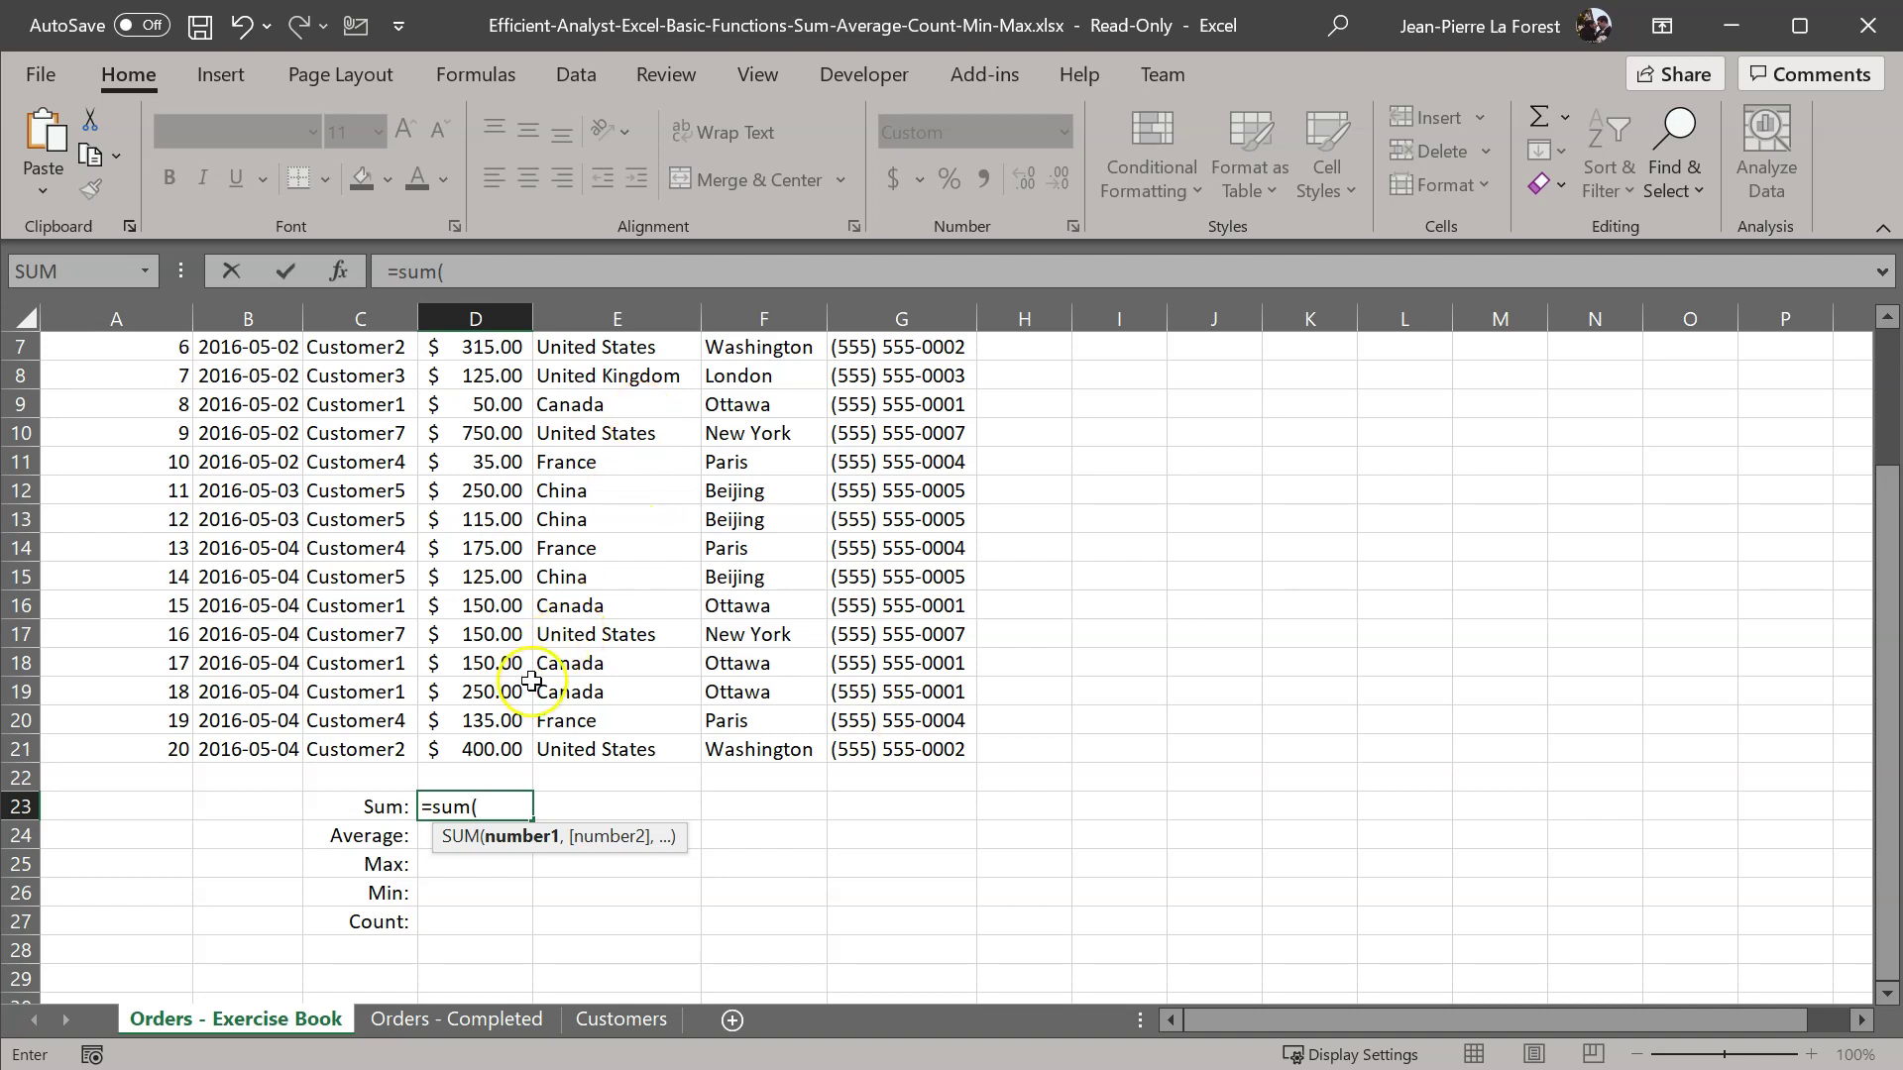
scroll(532, 681, "up", 2)
left_click(484, 371)
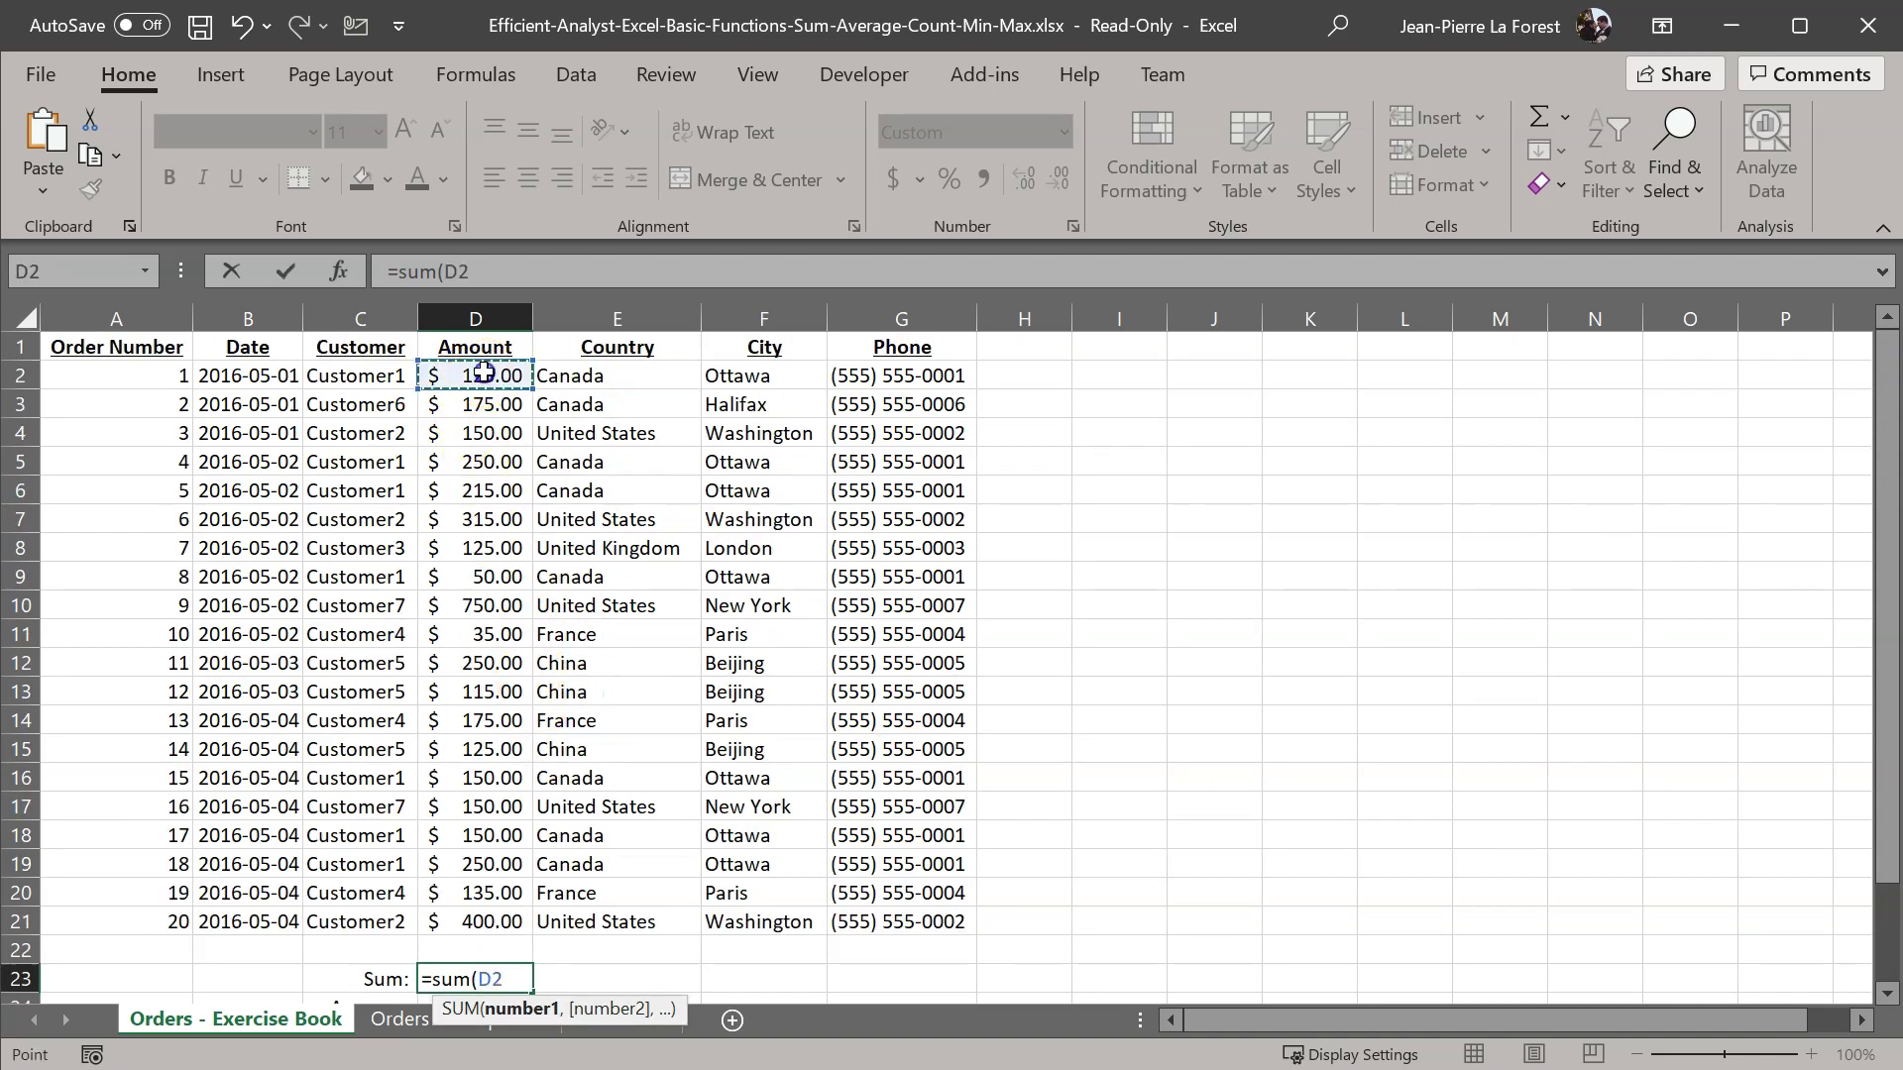
left_click_drag(483, 370, 497, 912)
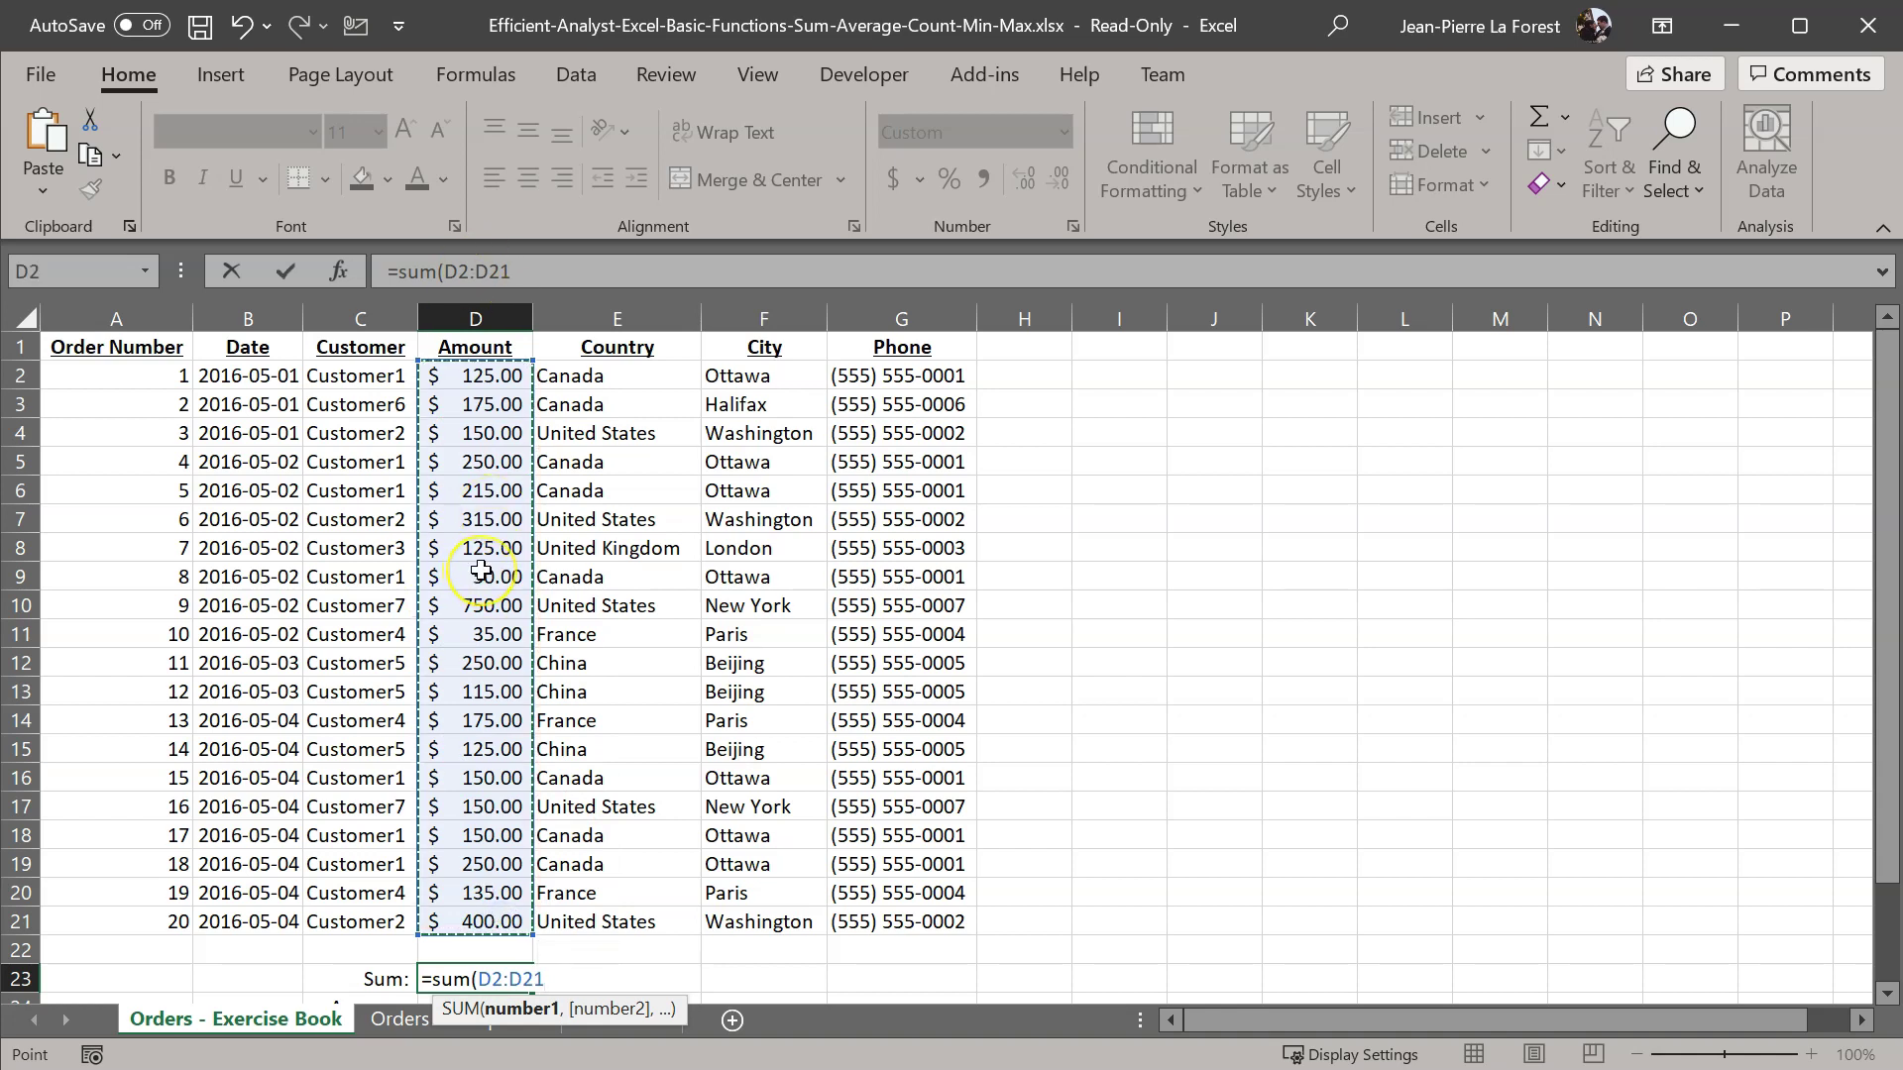
type(")")
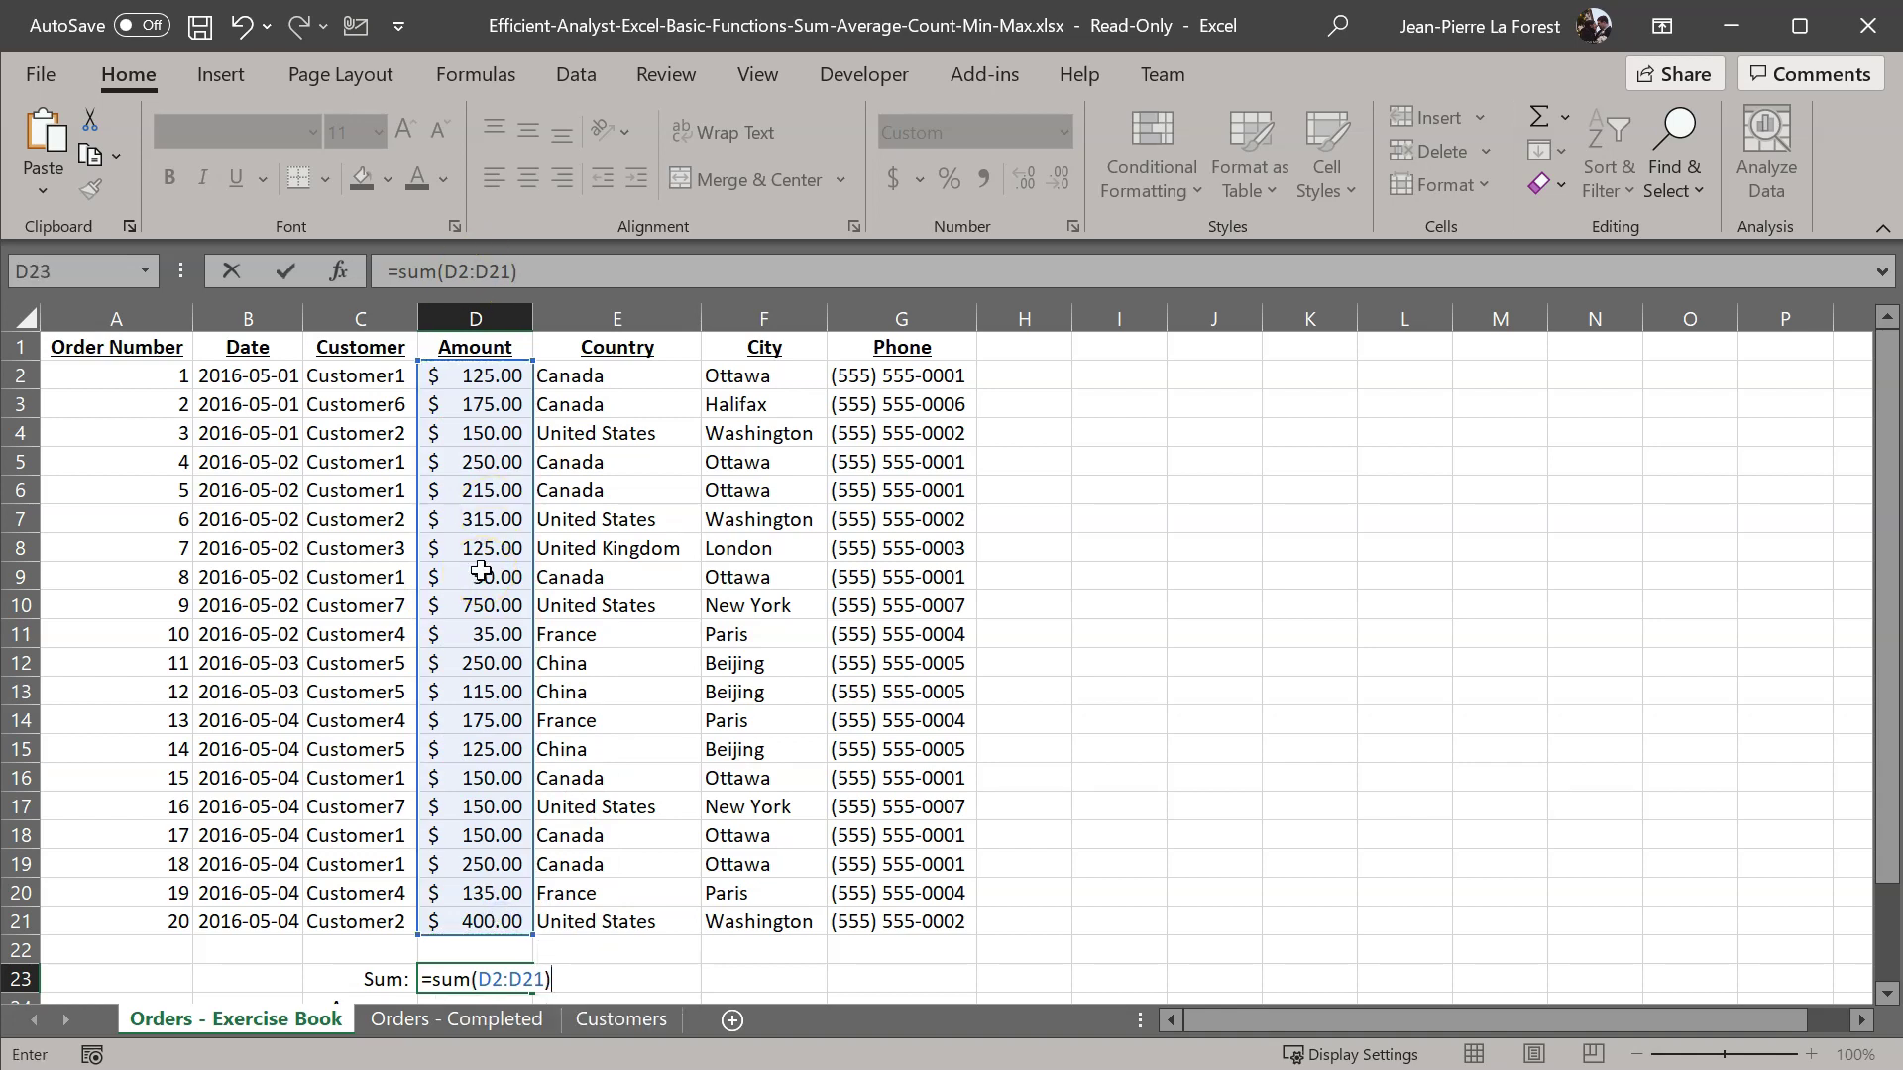
key("Return")
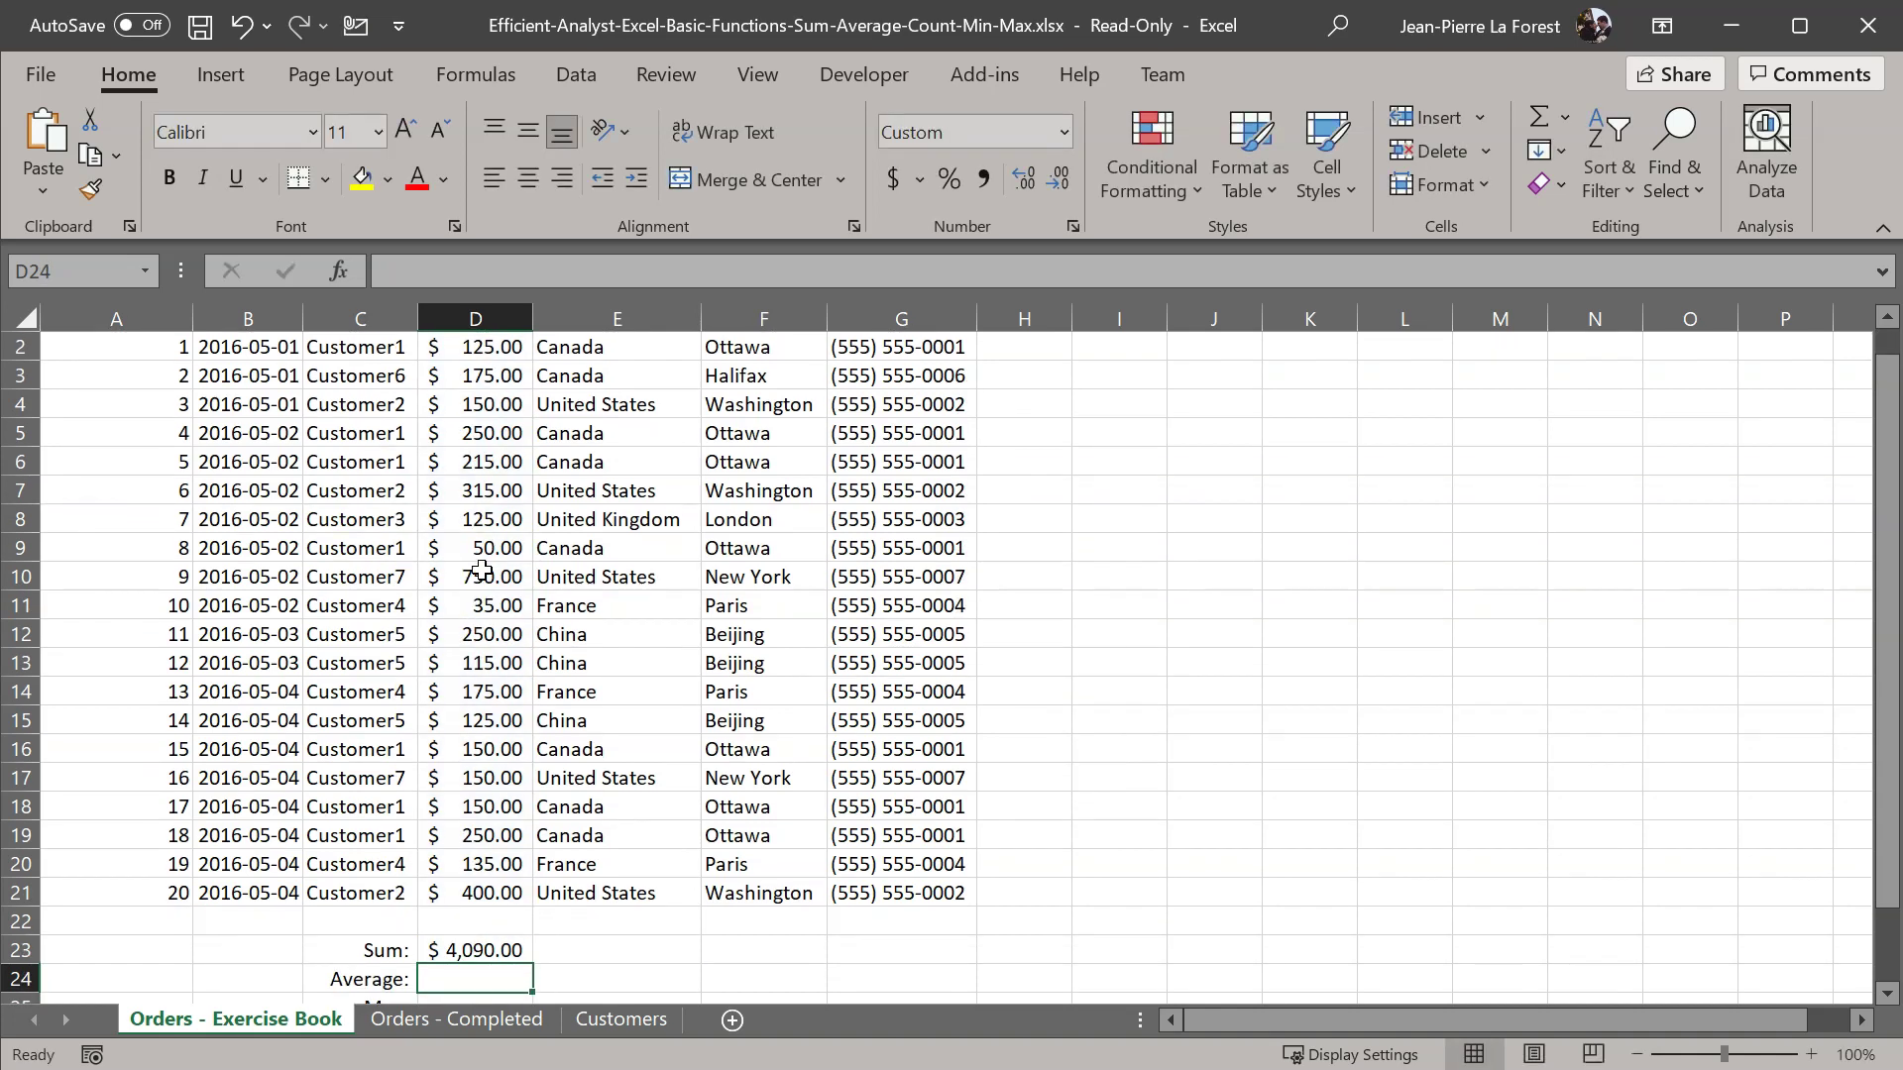
key("Up")
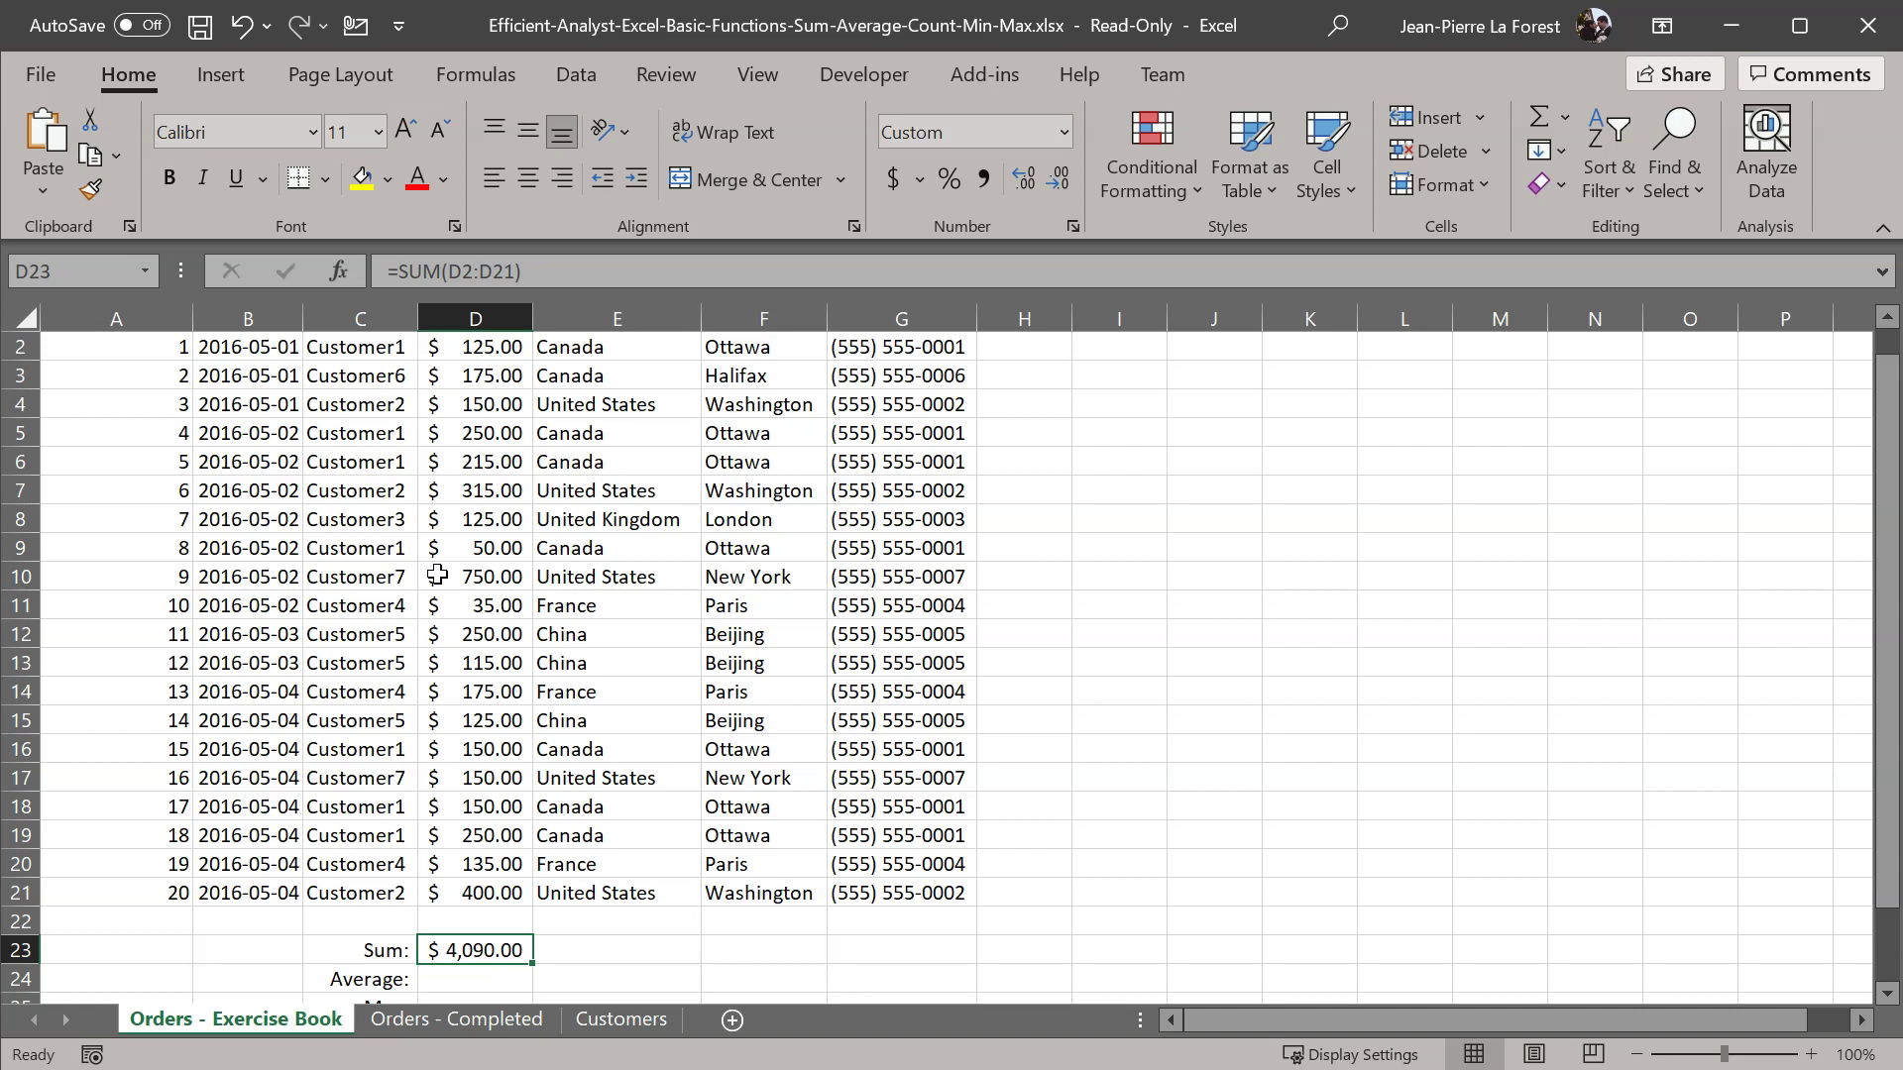
scroll(396, 599, "up", 1)
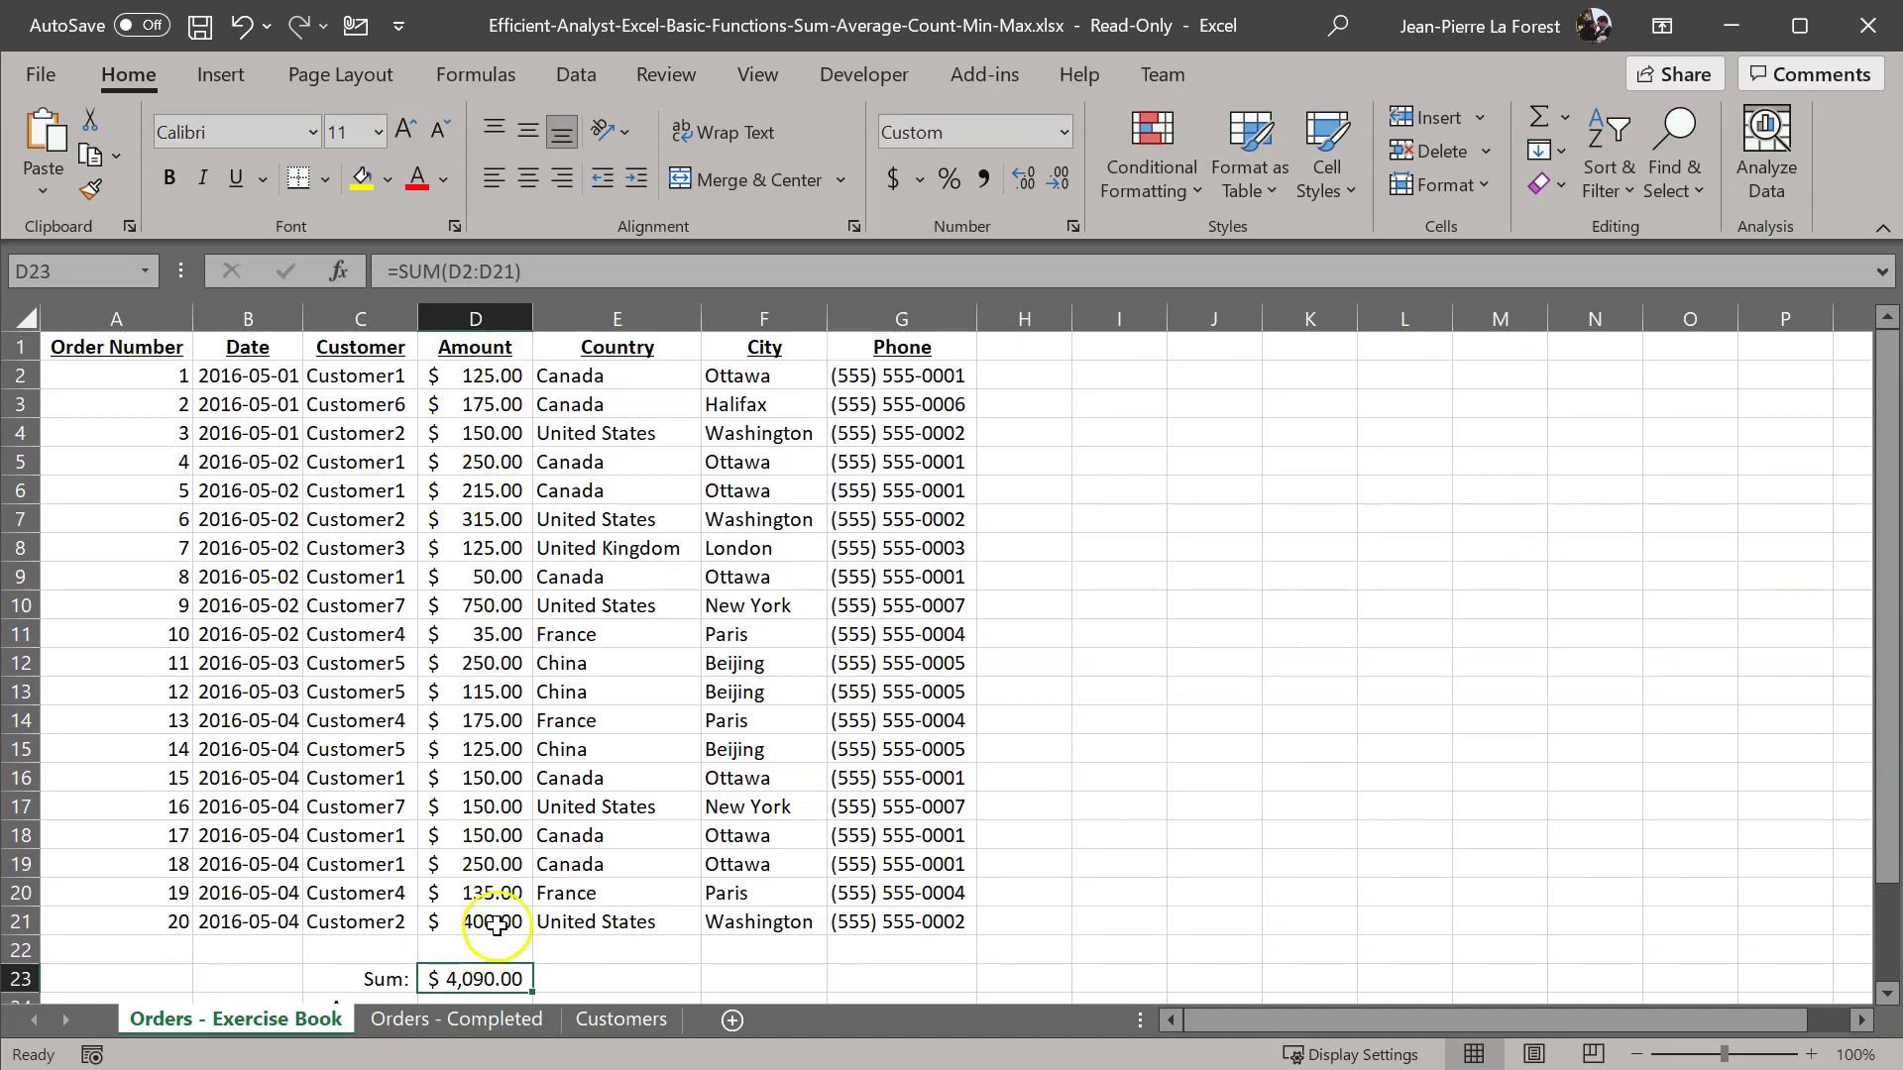
scroll(493, 892, "down", 2)
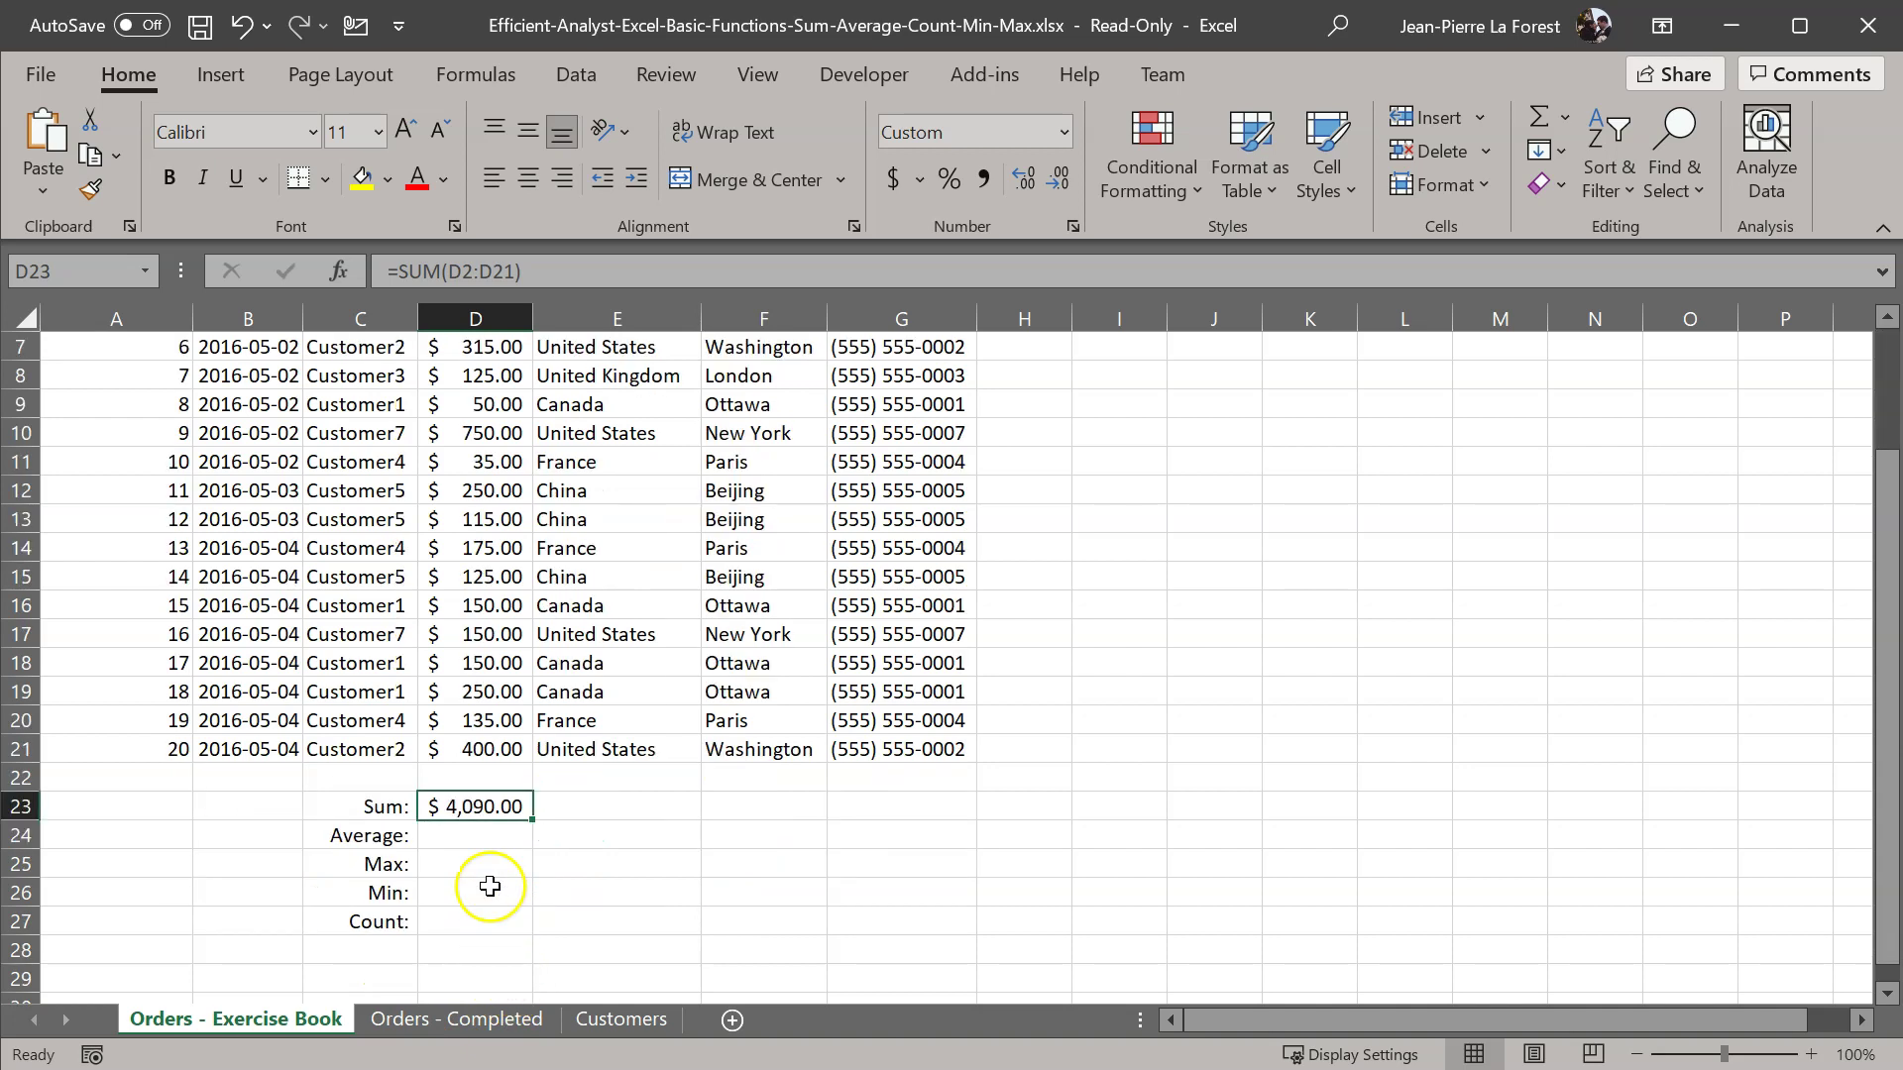
Enter =AVERAGE(D2:D21) in D24 on the Average row, showing $204.50.
left_click(478, 838)
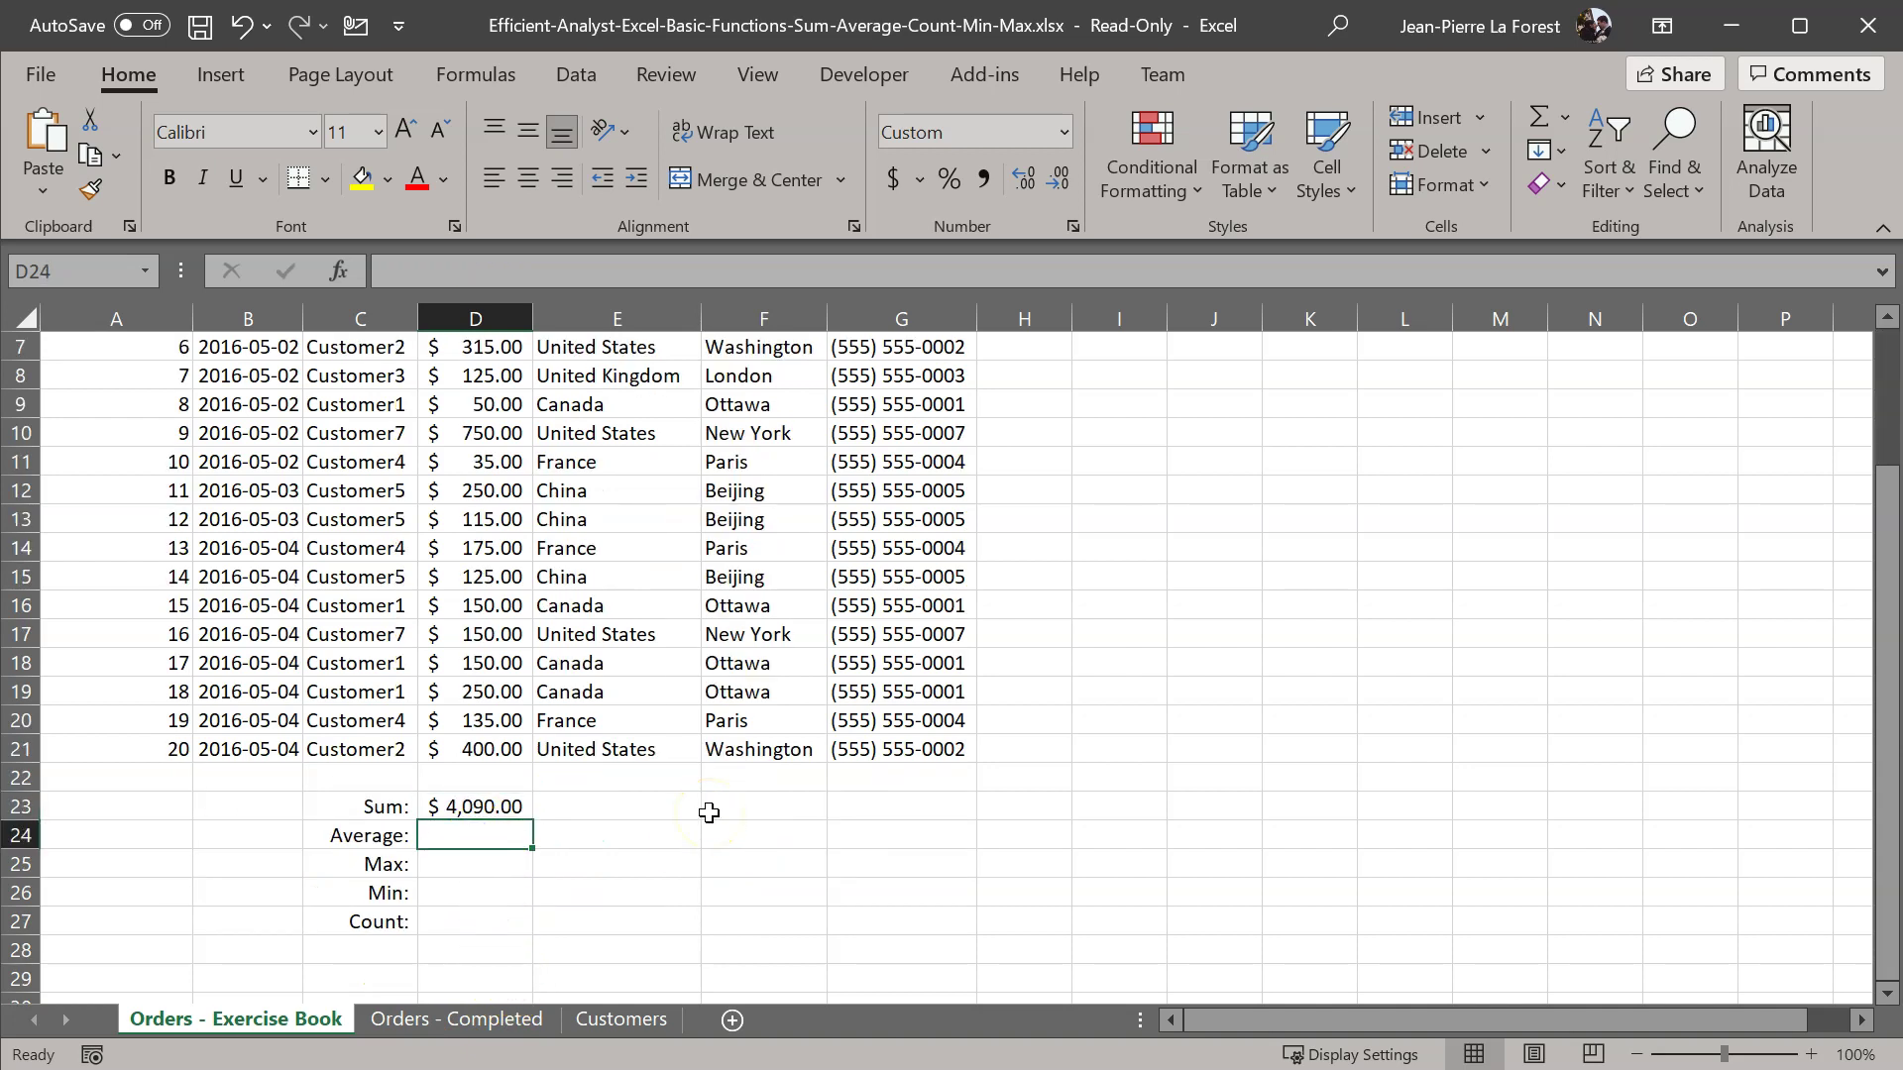
type("=ave")
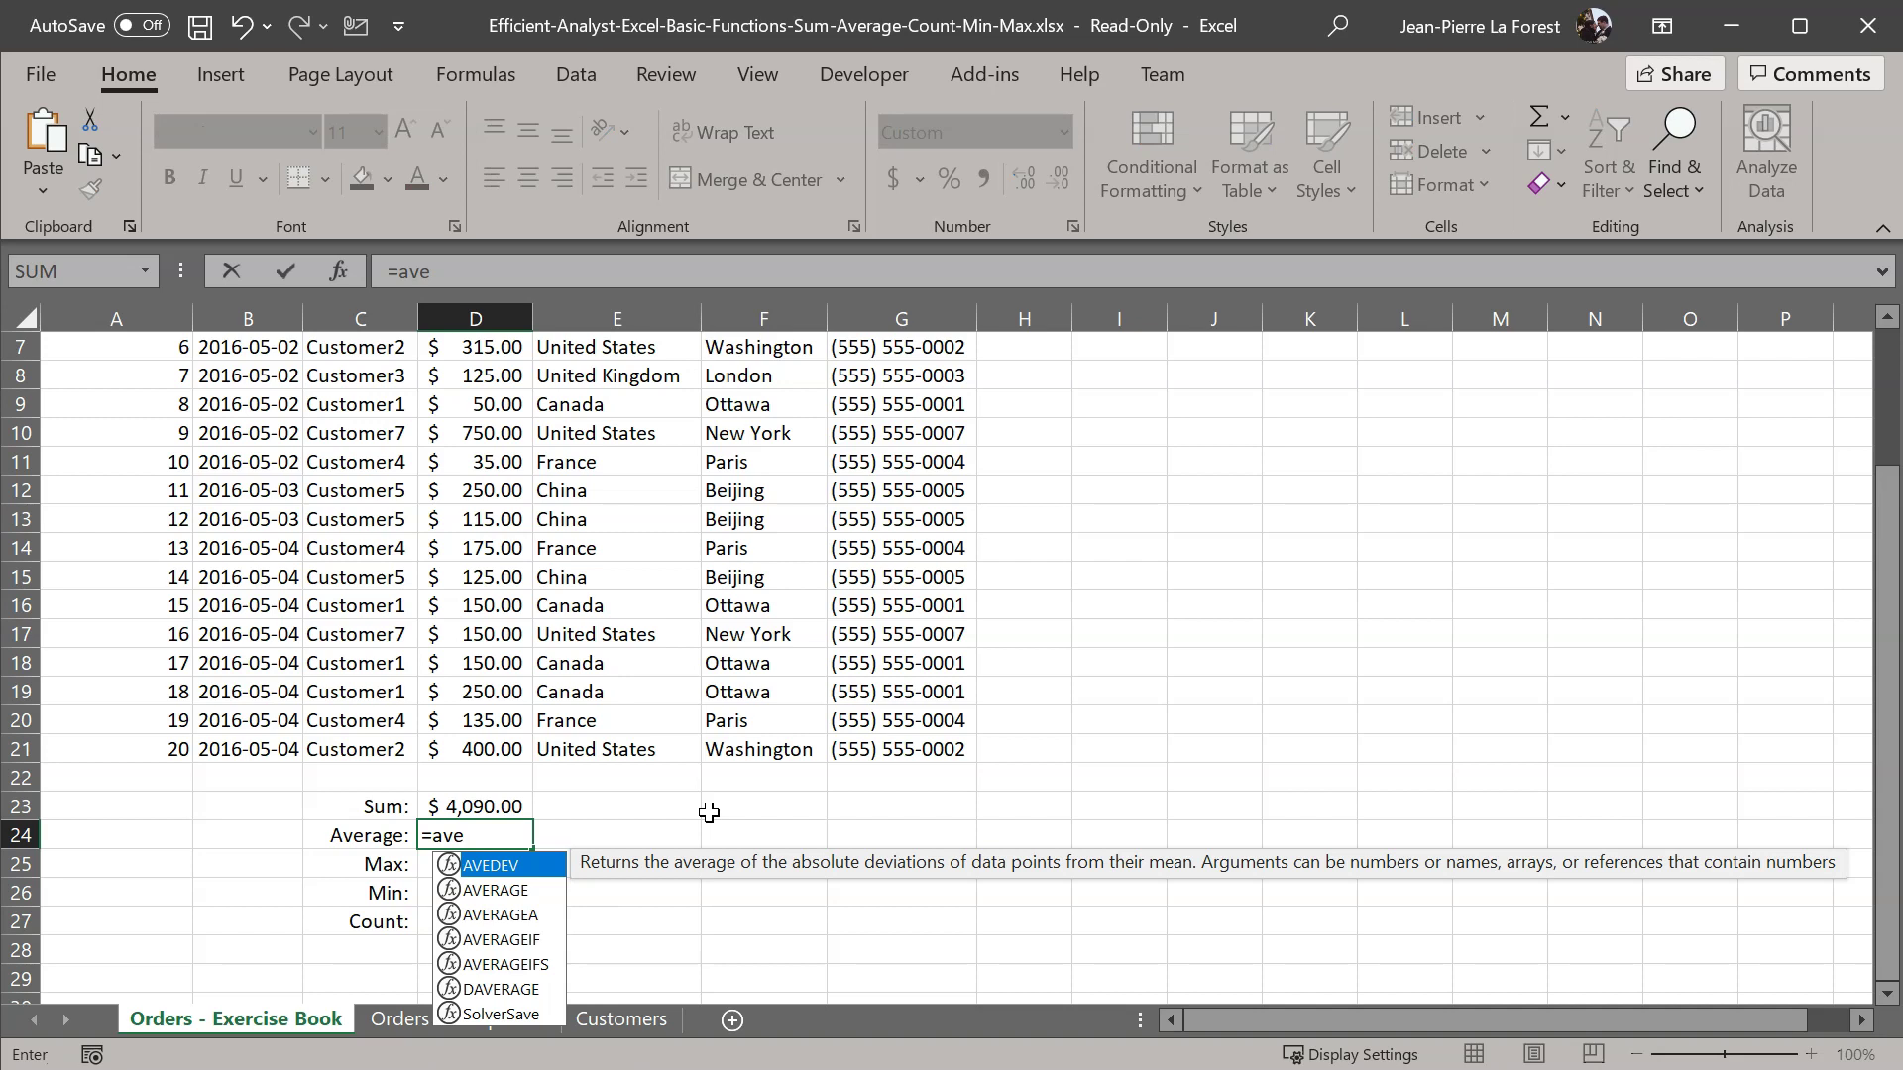
key("Down")
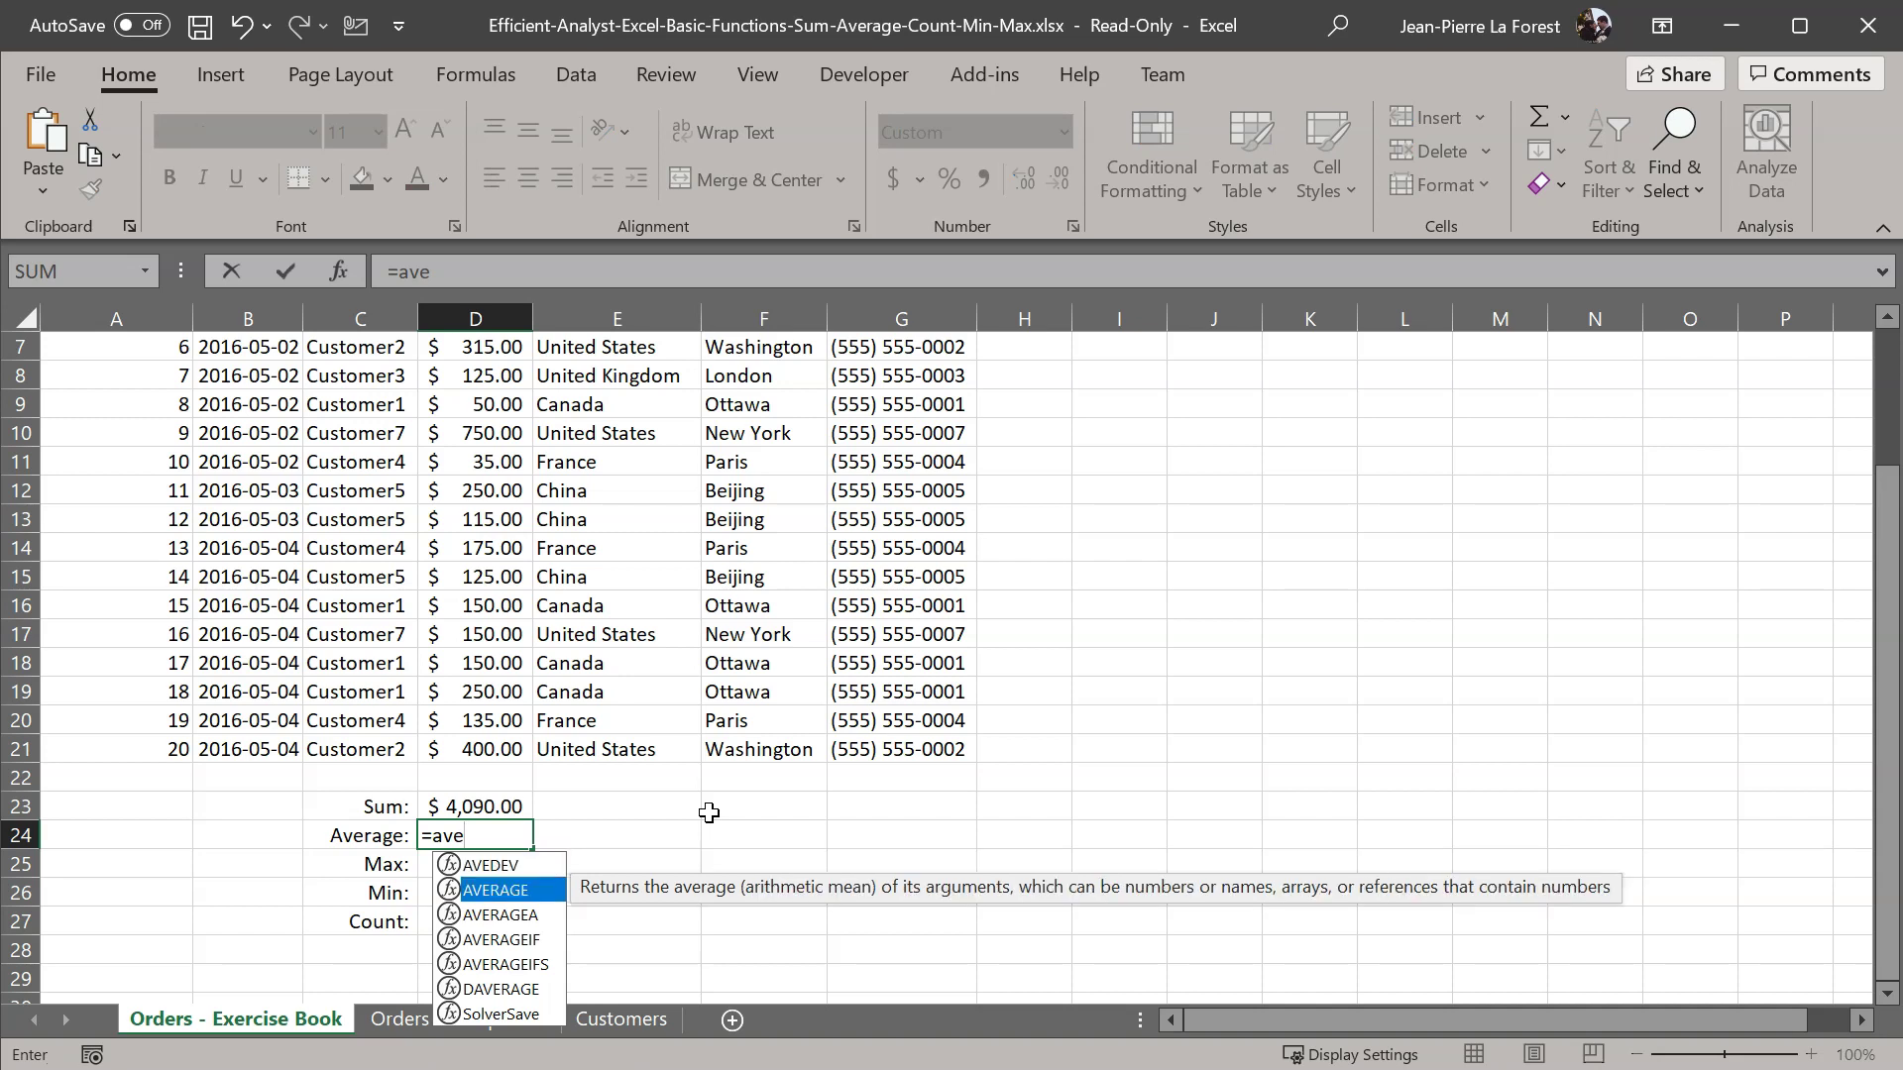
key("Tab")
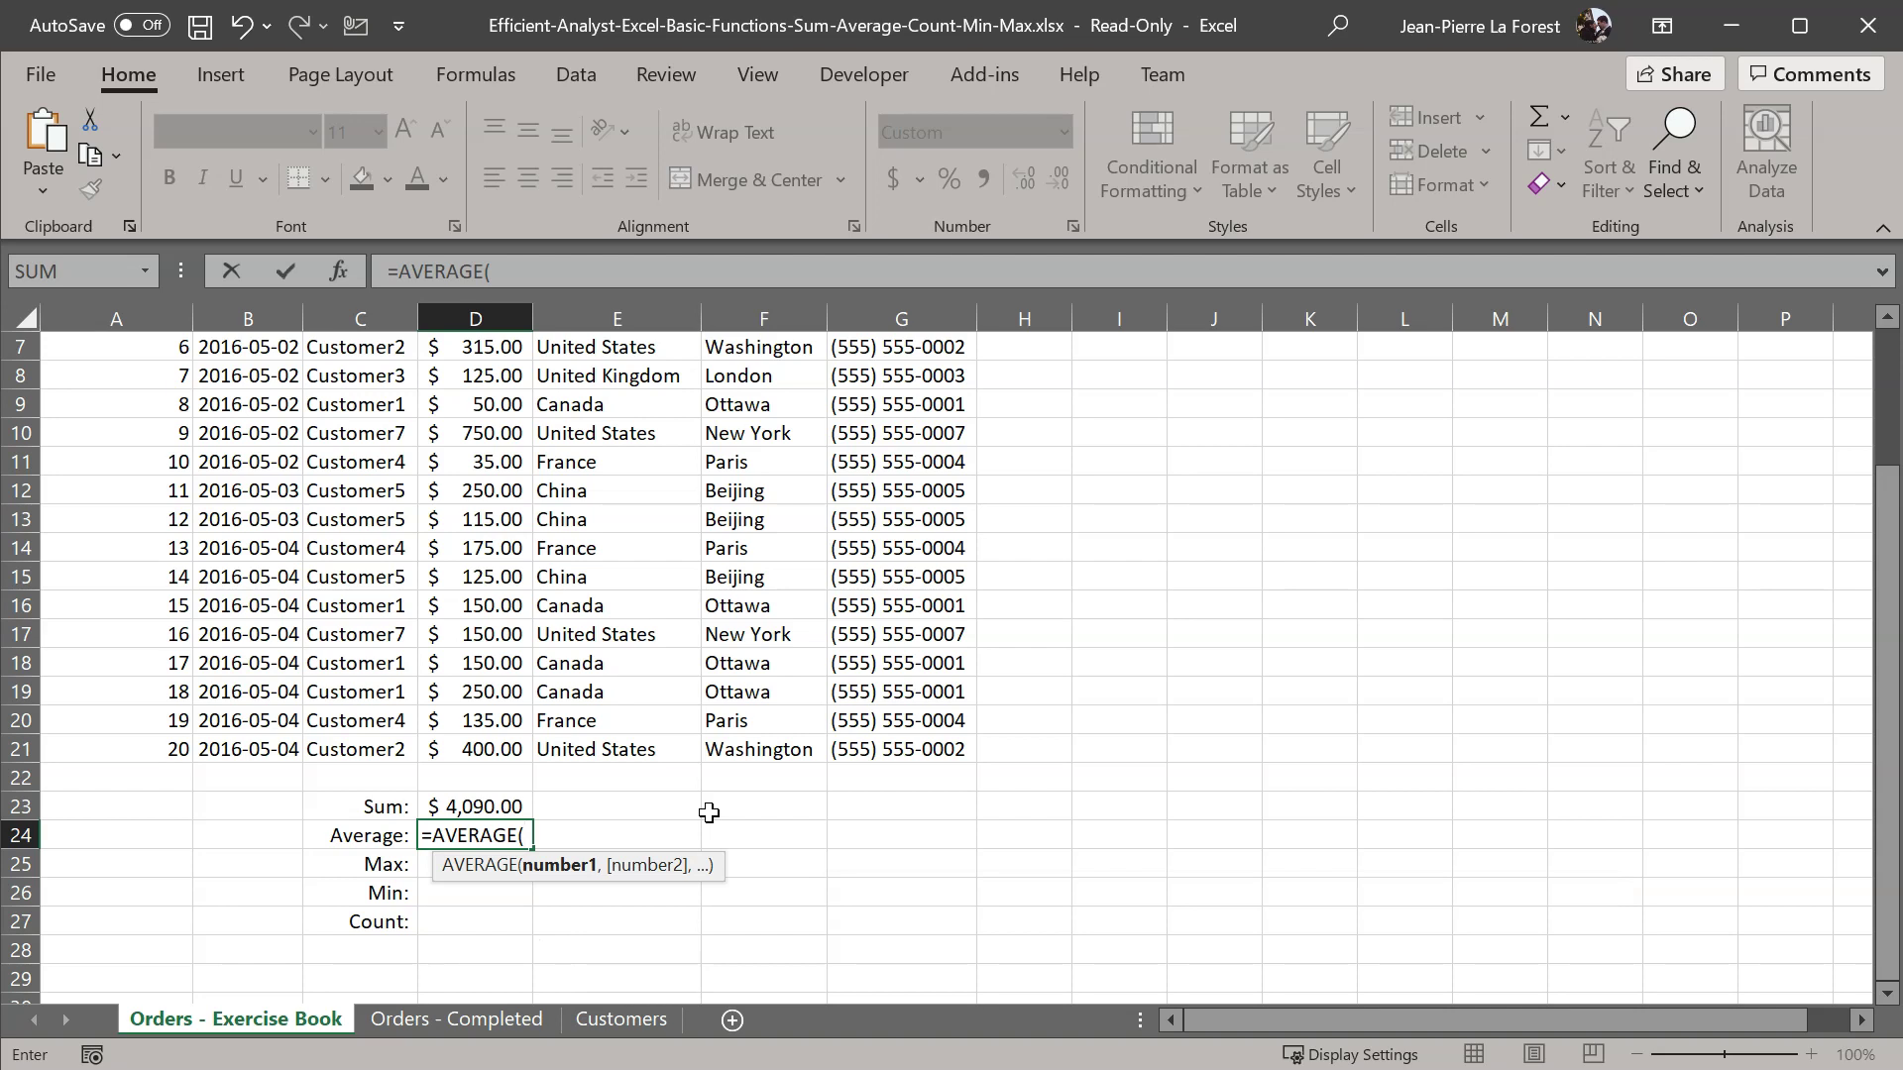
scroll(510, 694, "up", 2)
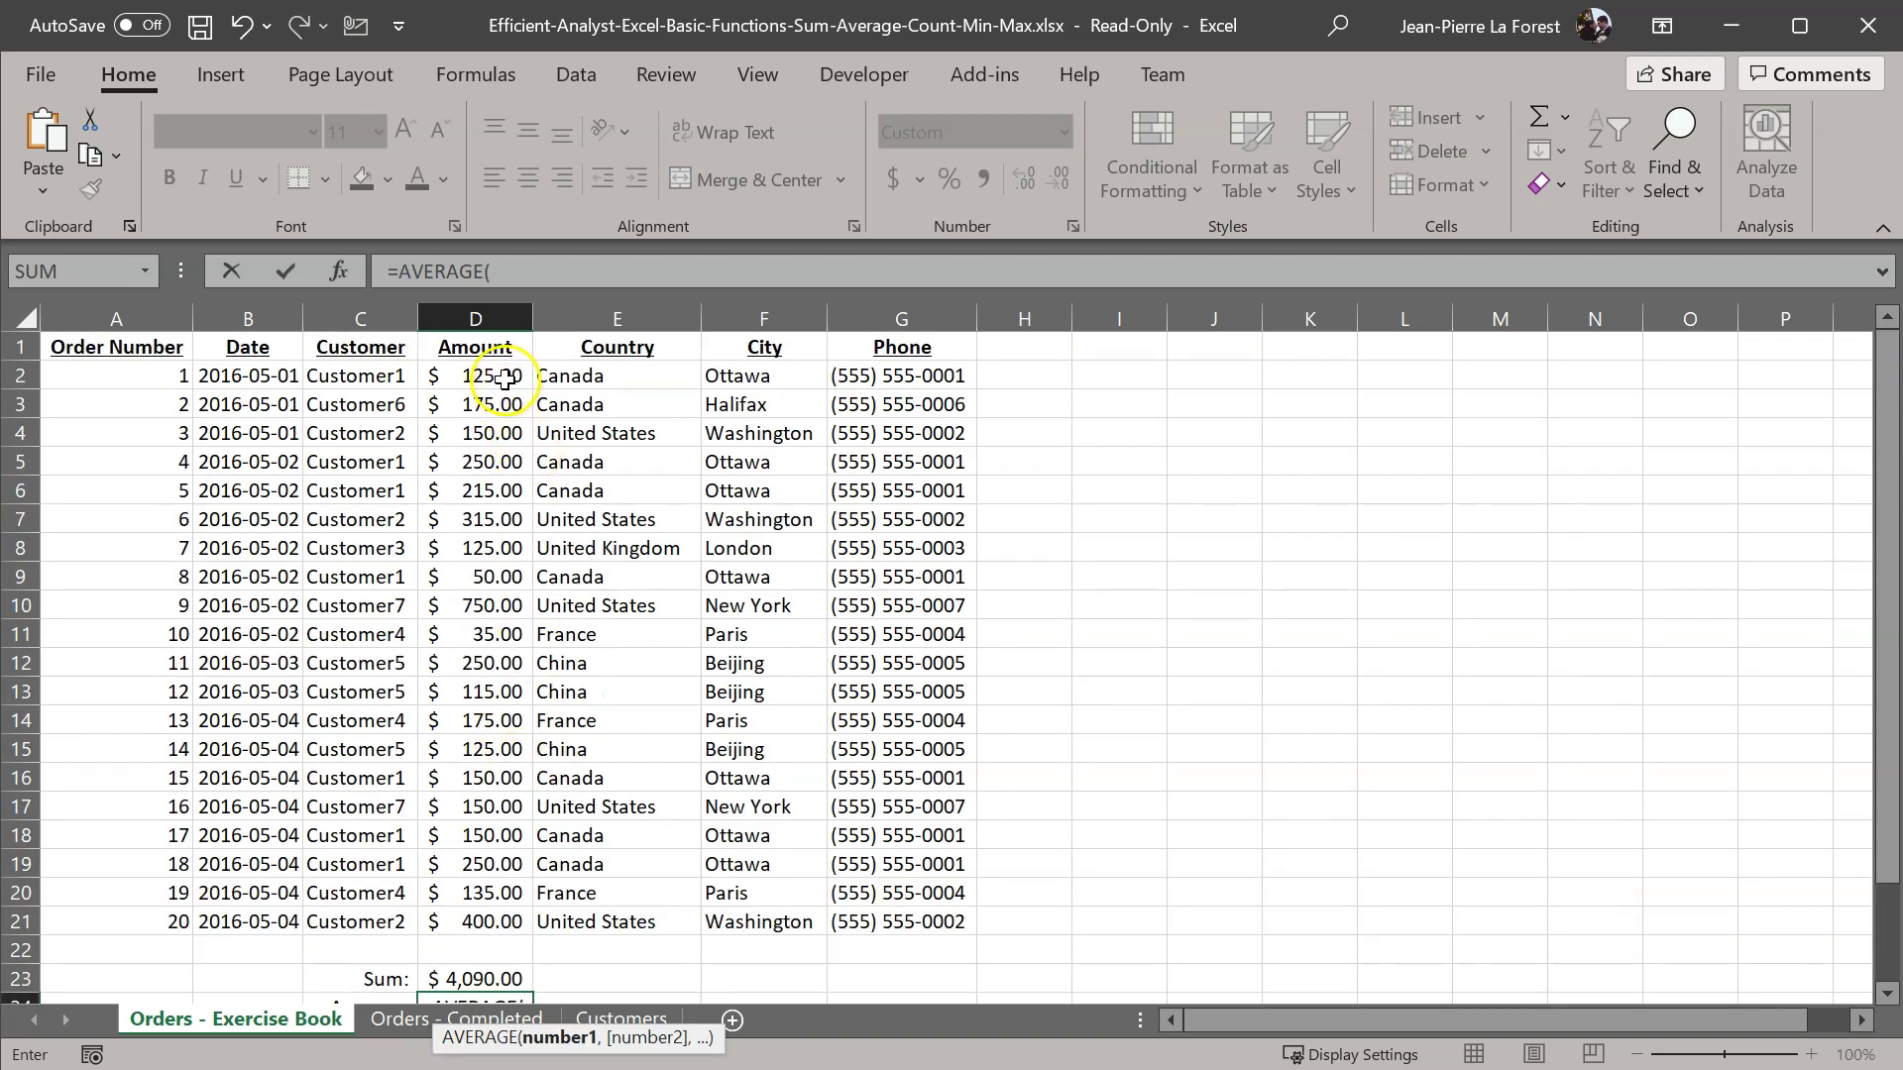
left_click_drag(505, 379, 473, 923)
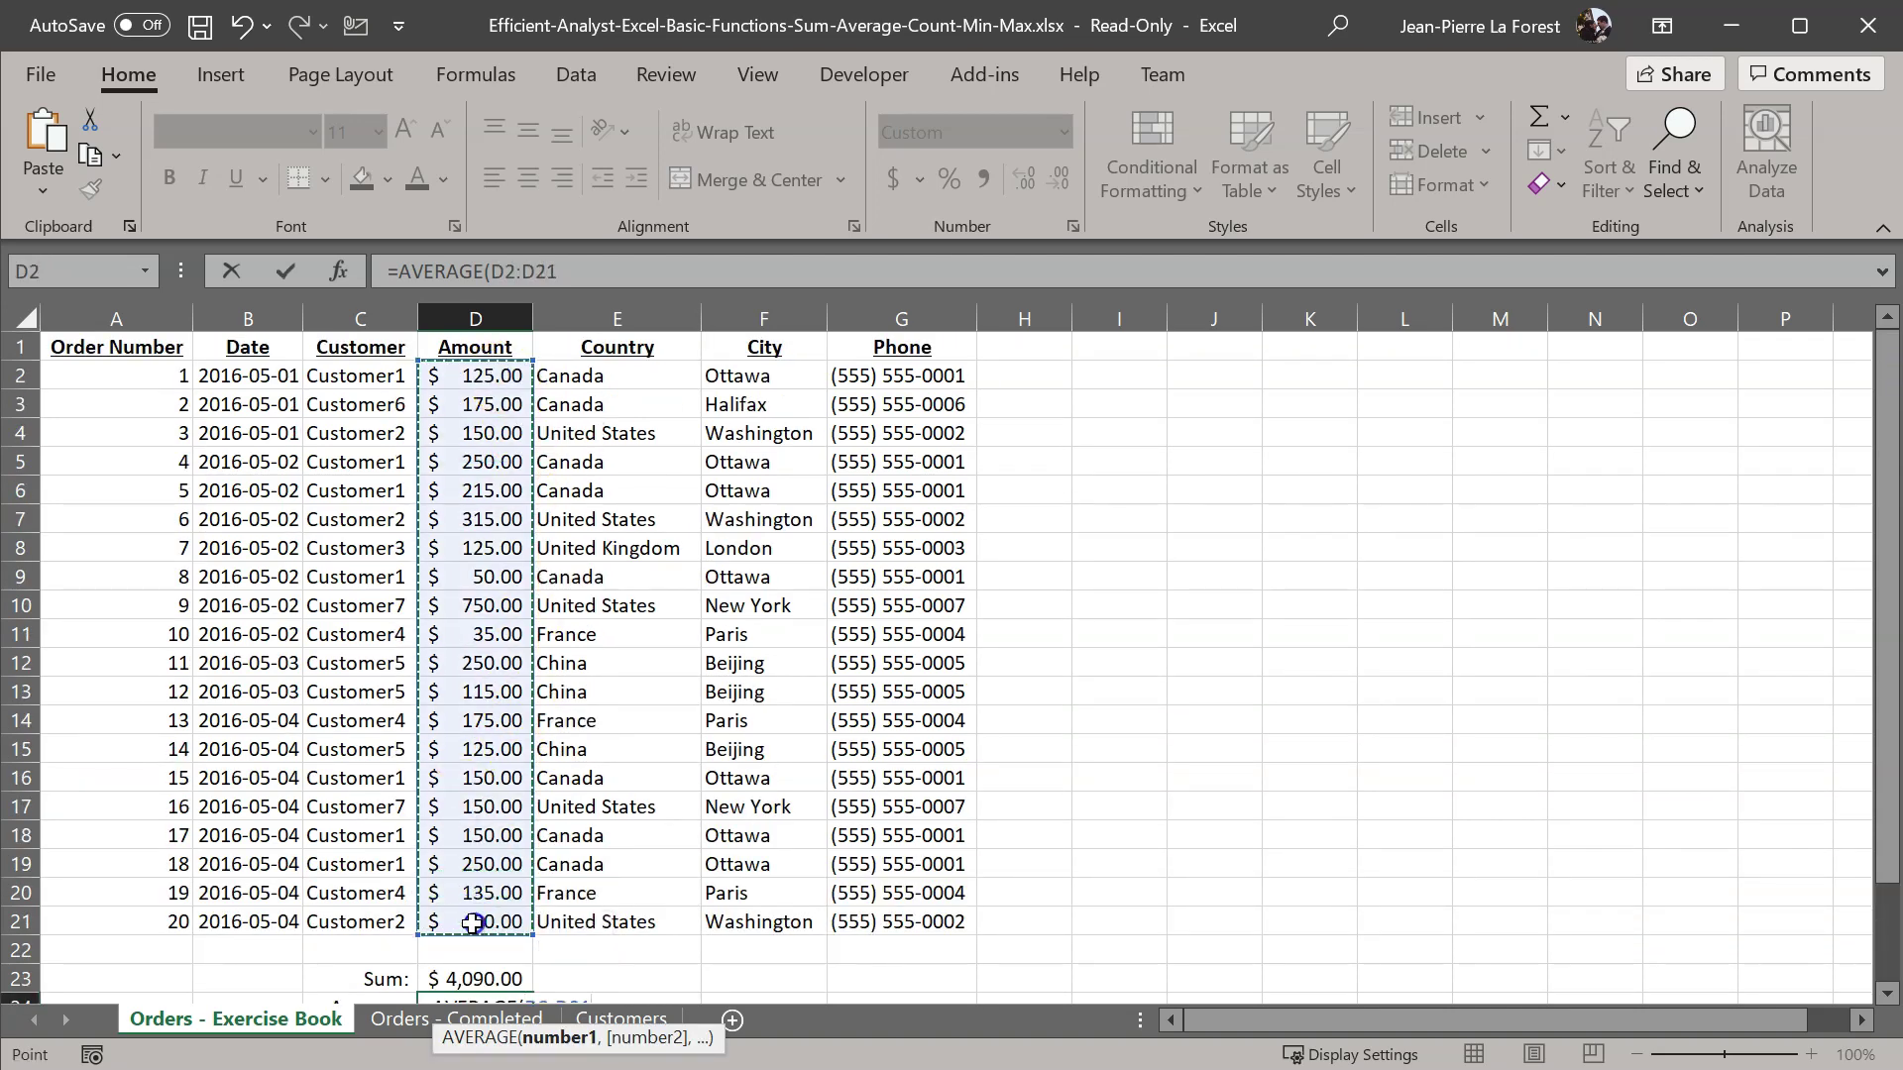
type(")")
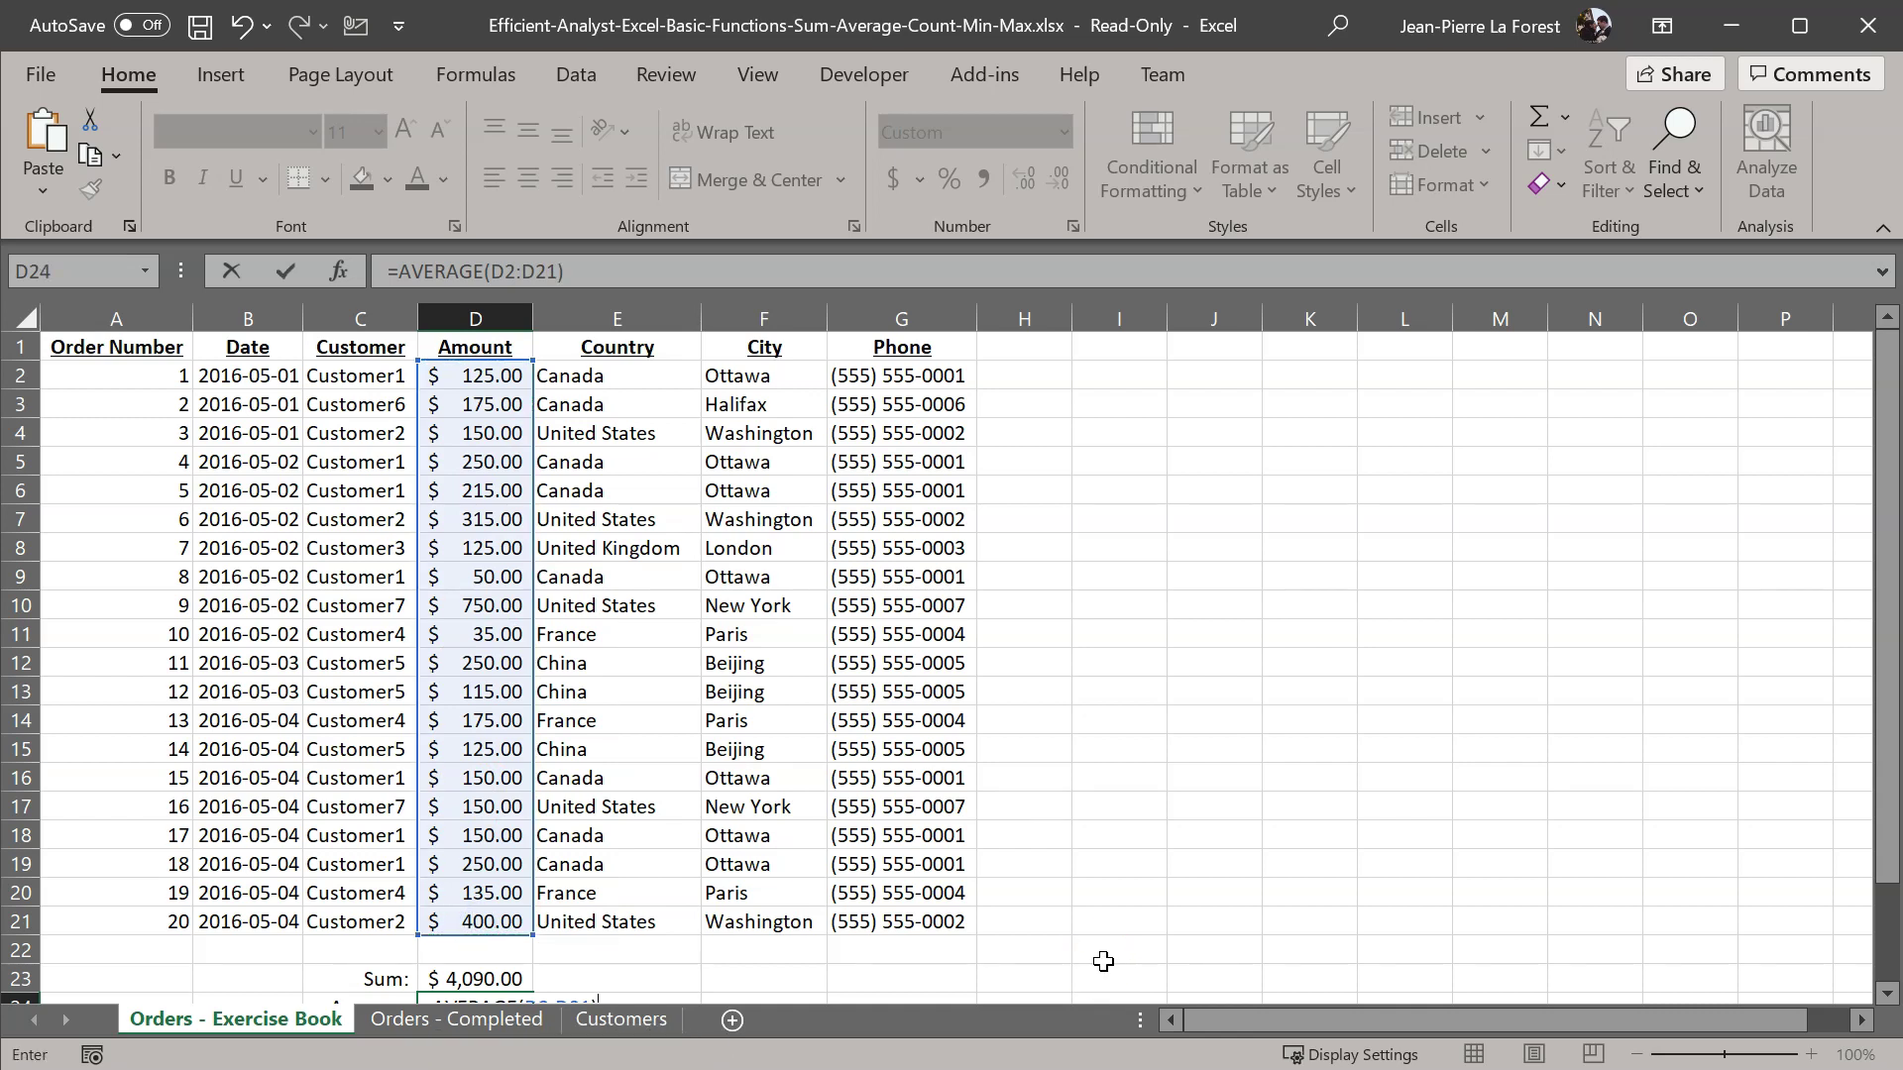
key("Return")
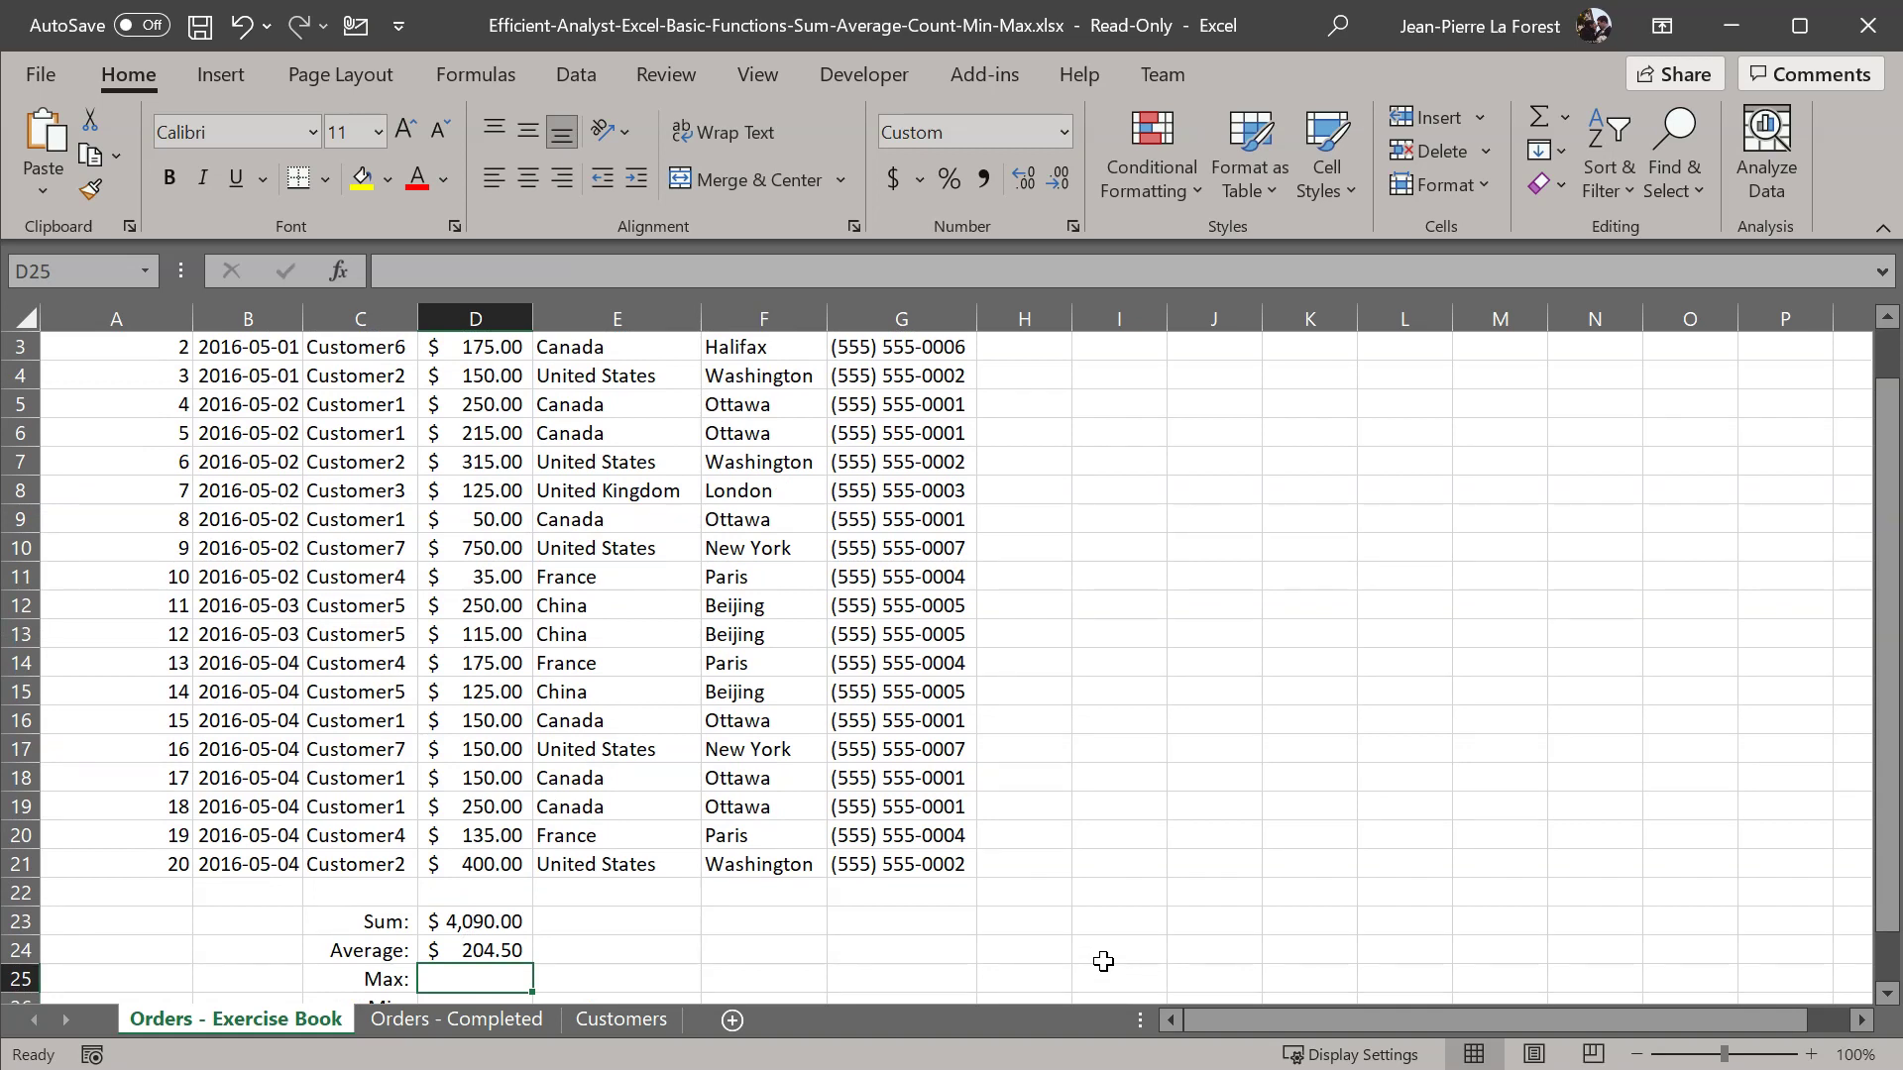
Enter =MAX(D2:D21) in D25, showing $750.00, and begin =MIN( in D26.
type("=max(")
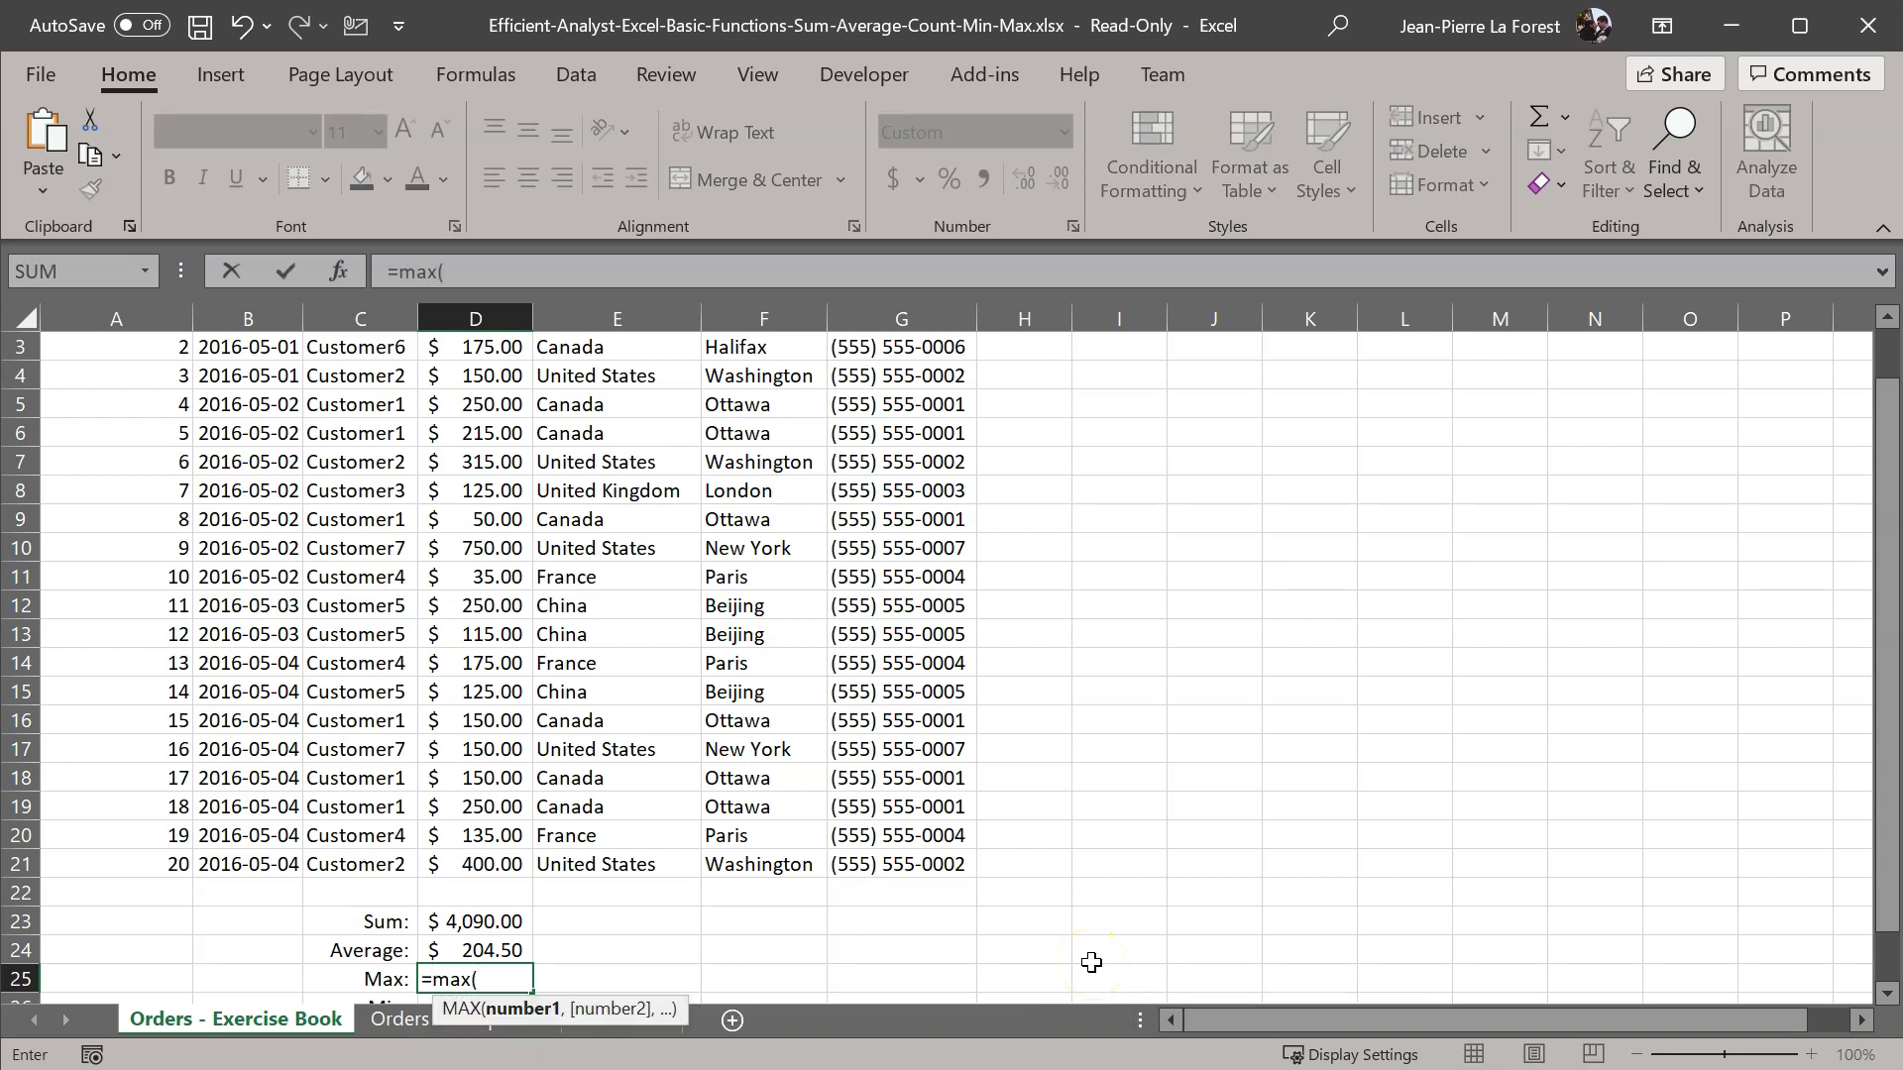
scroll(585, 783, "up", 1)
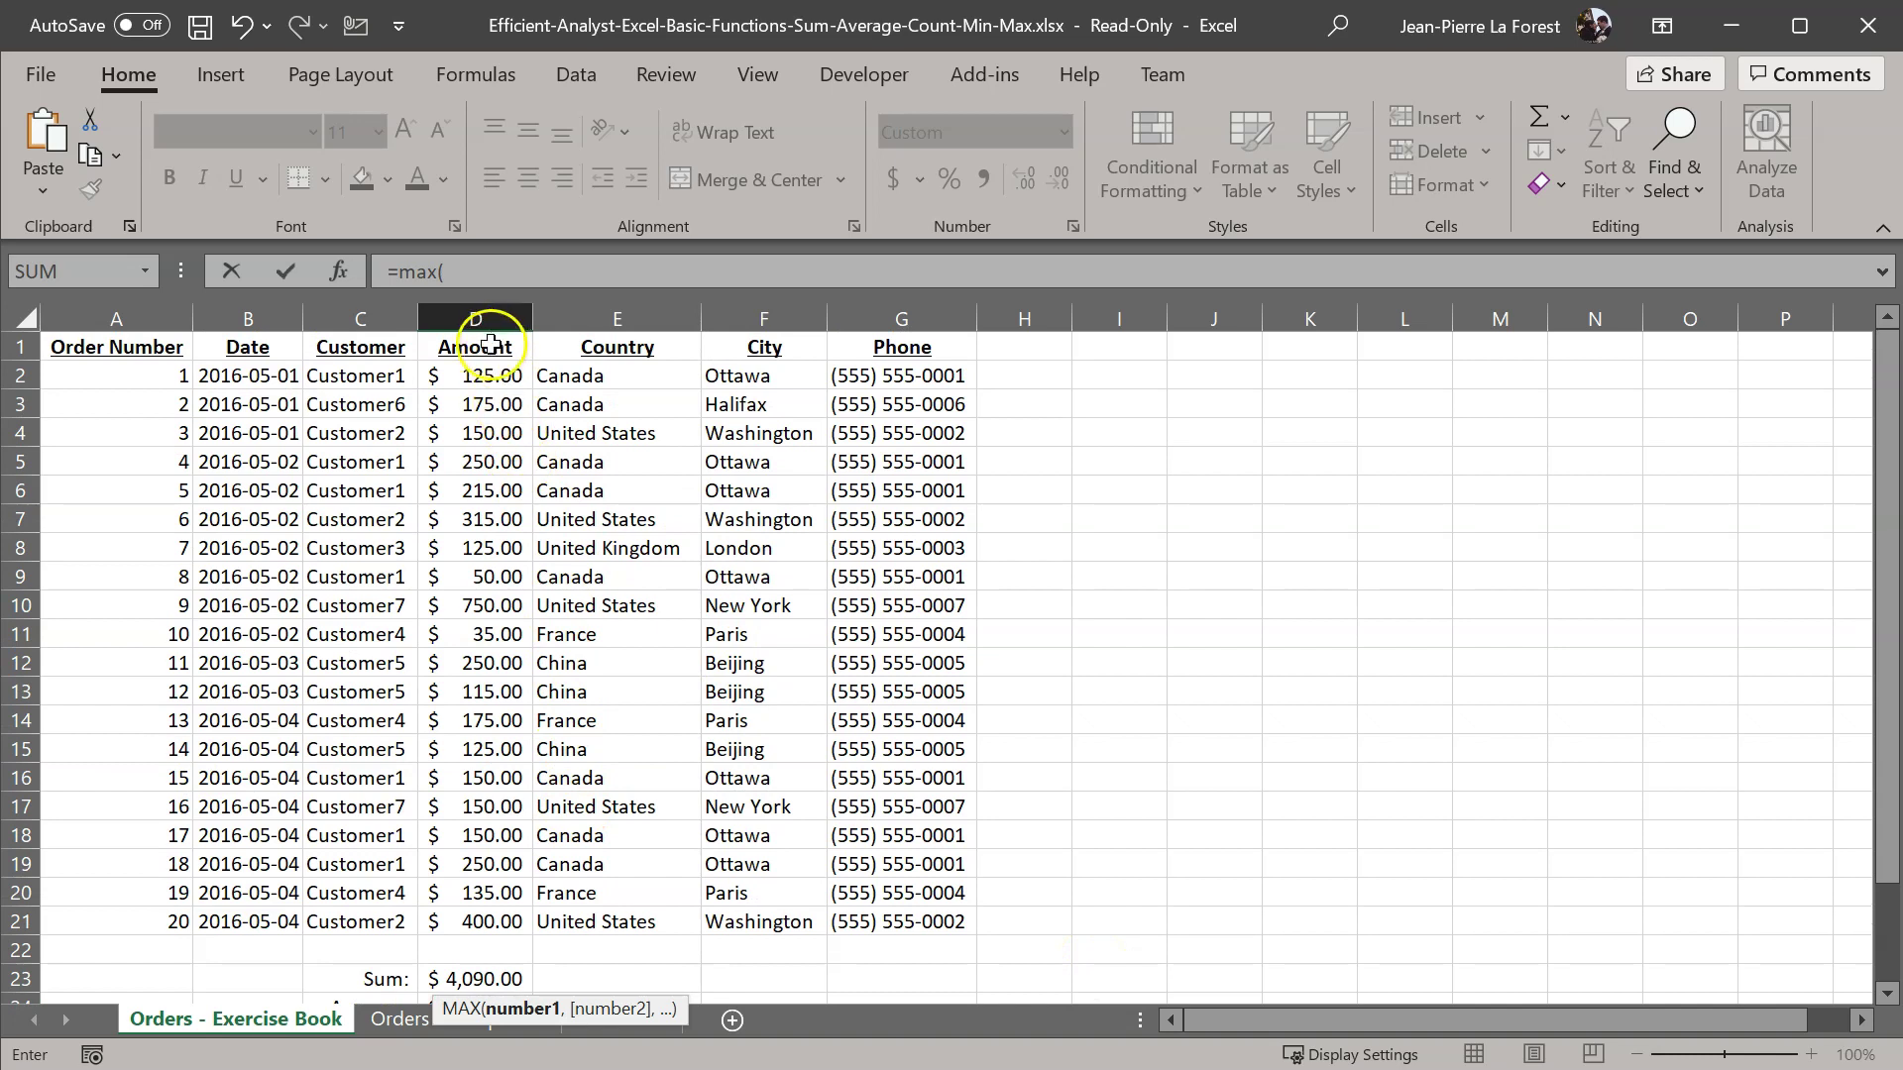
left_click_drag(479, 374, 470, 921)
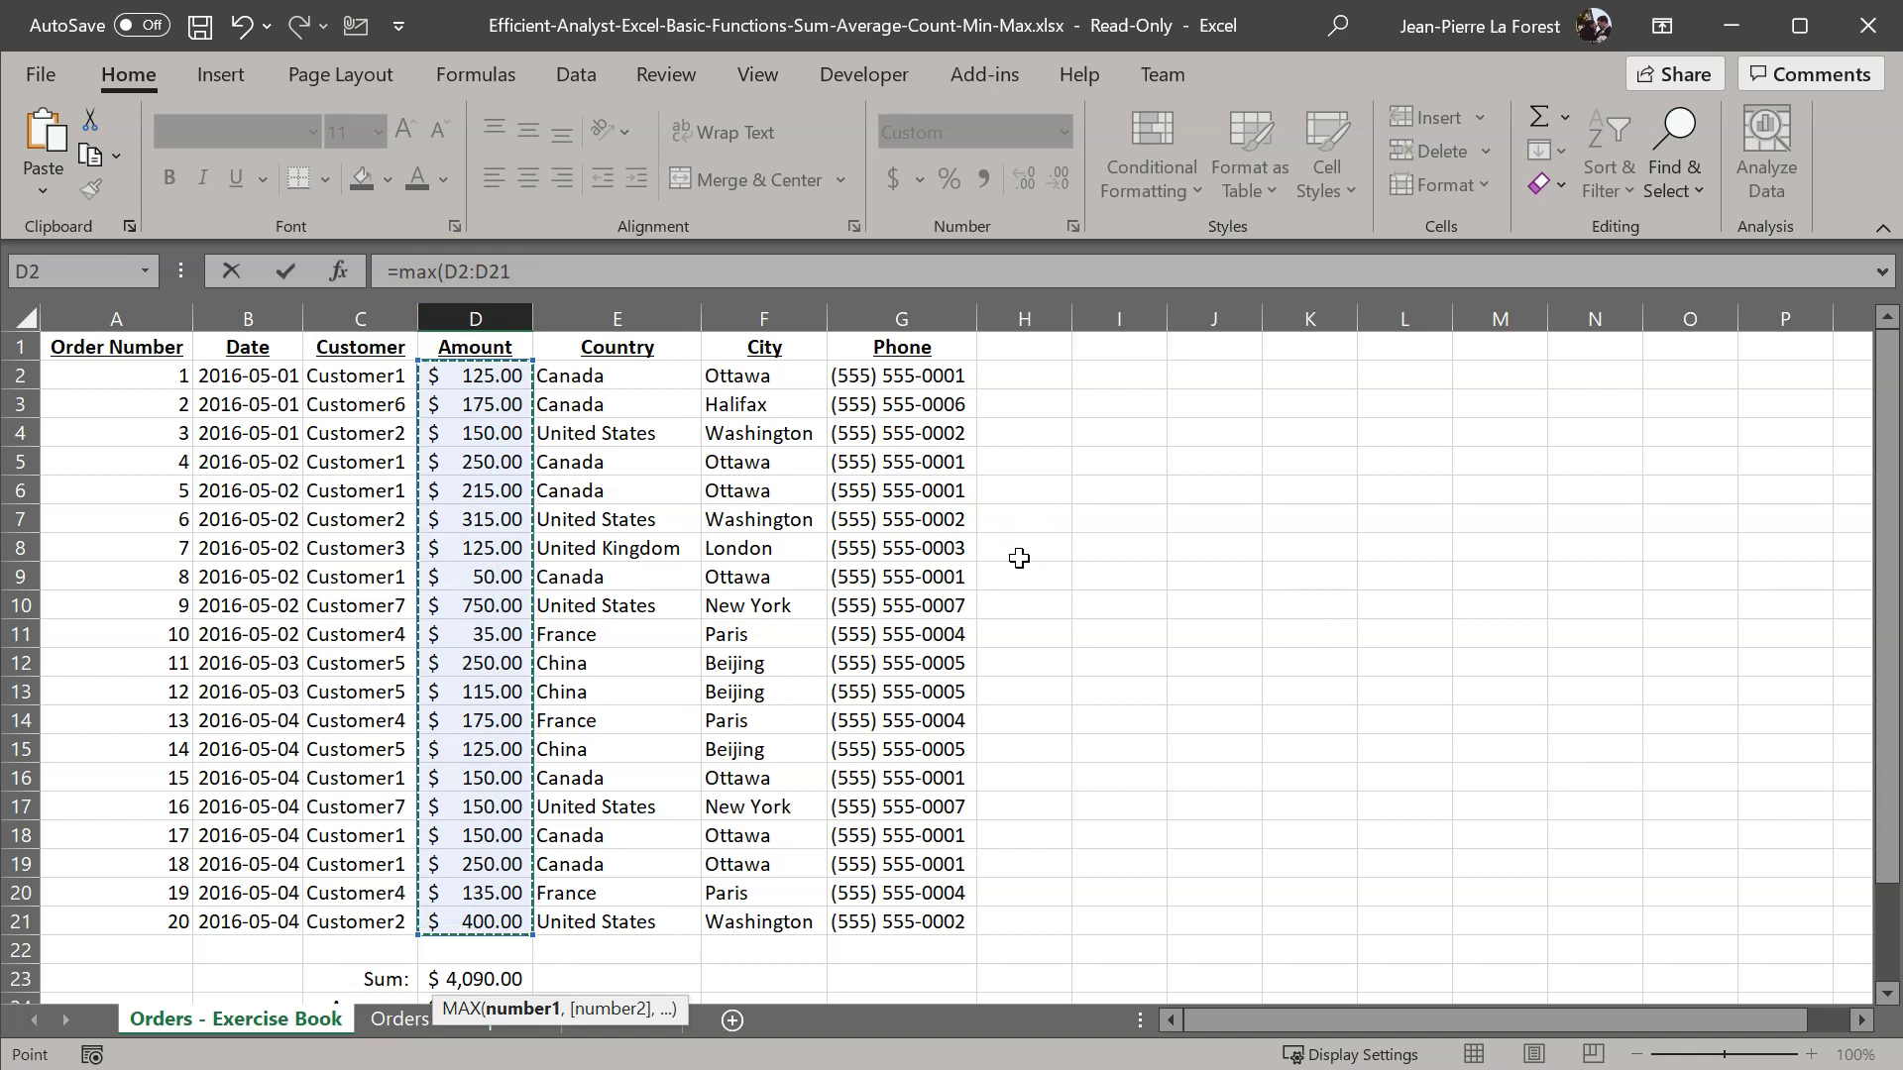
key("Return")
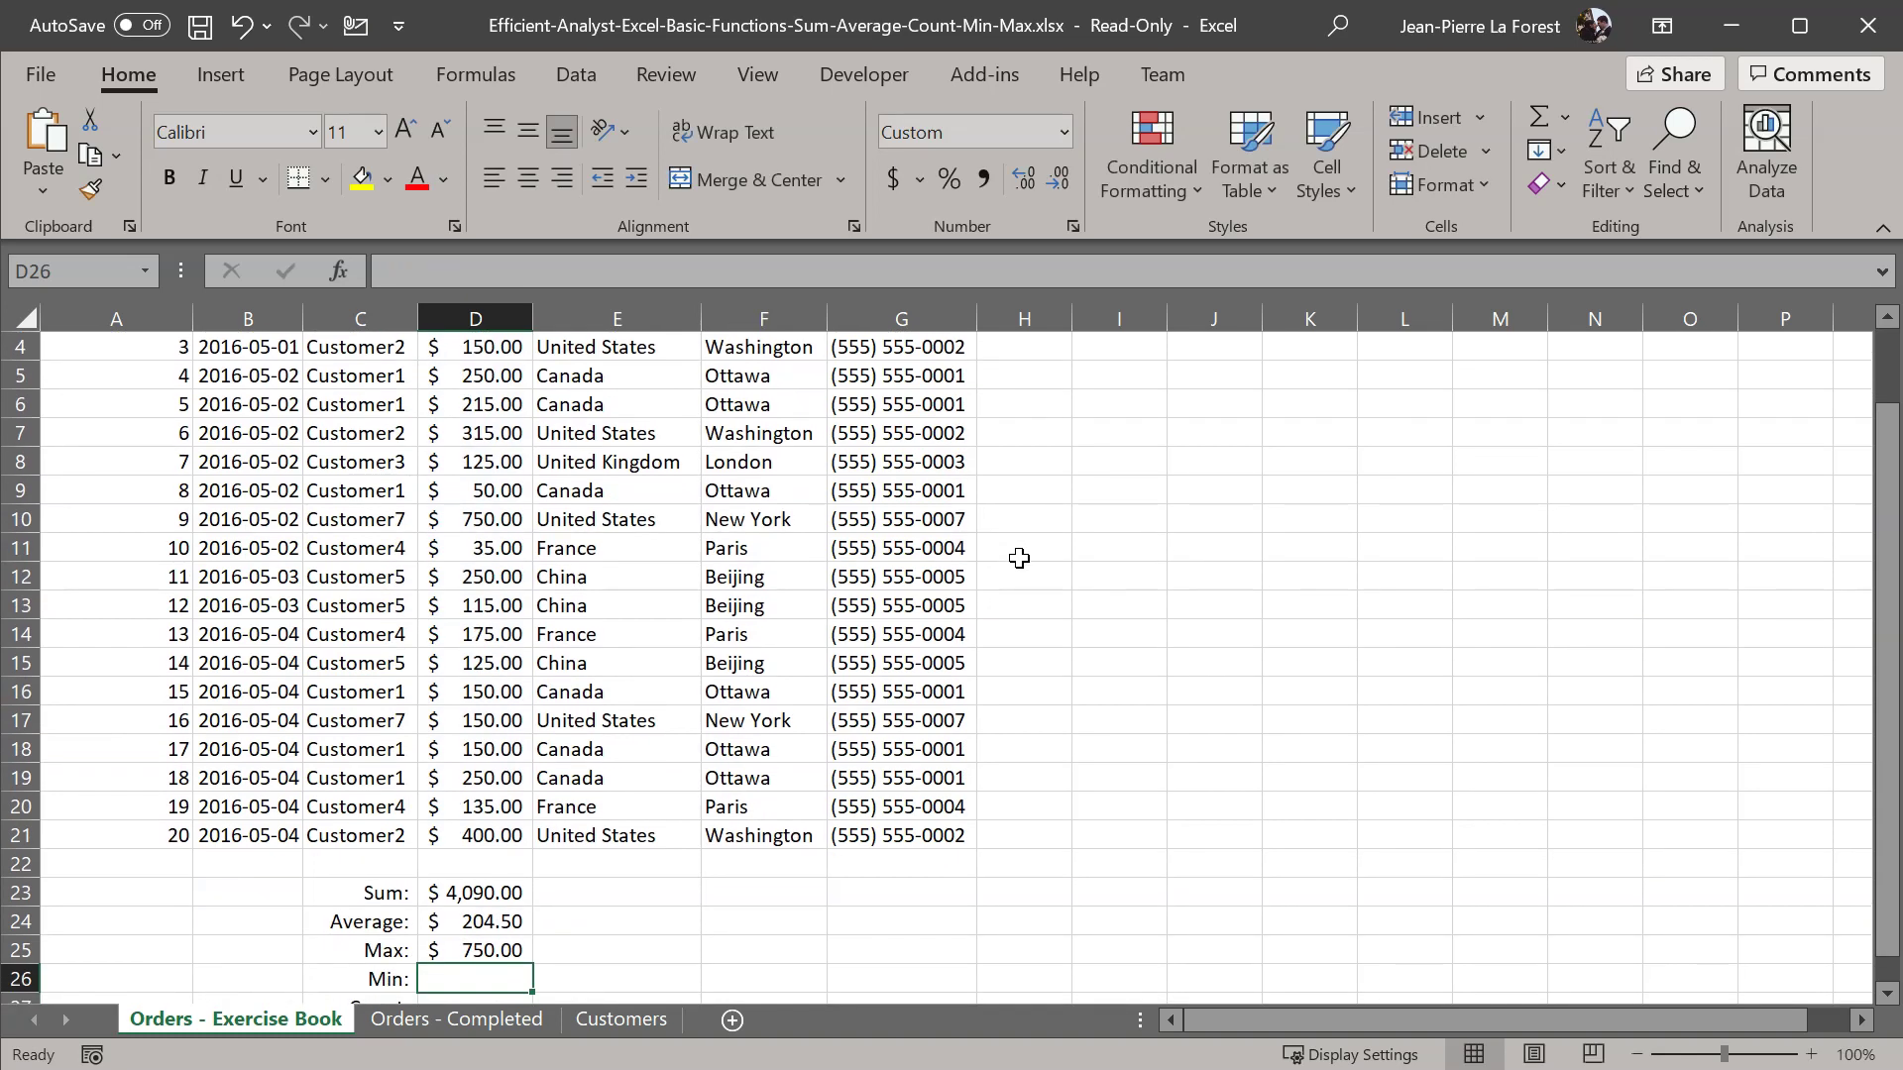
key("Up")
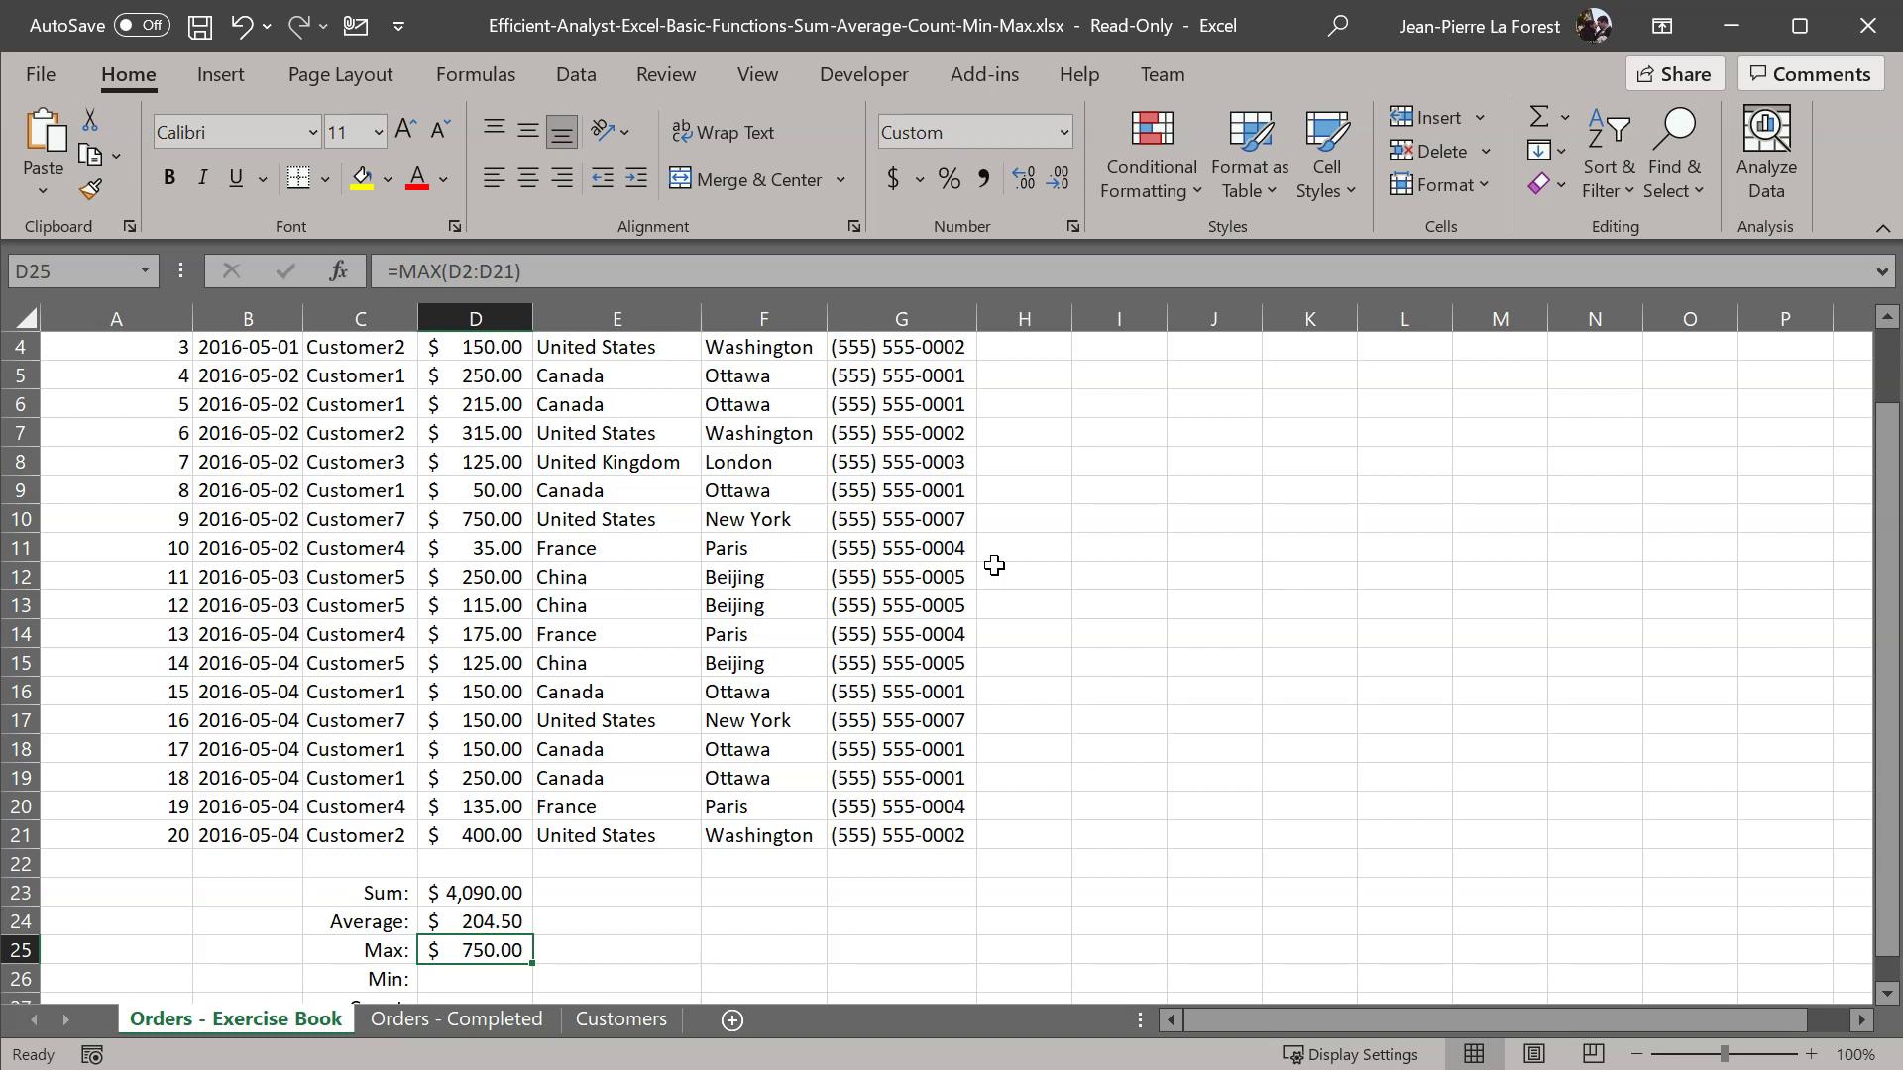
key("Down")
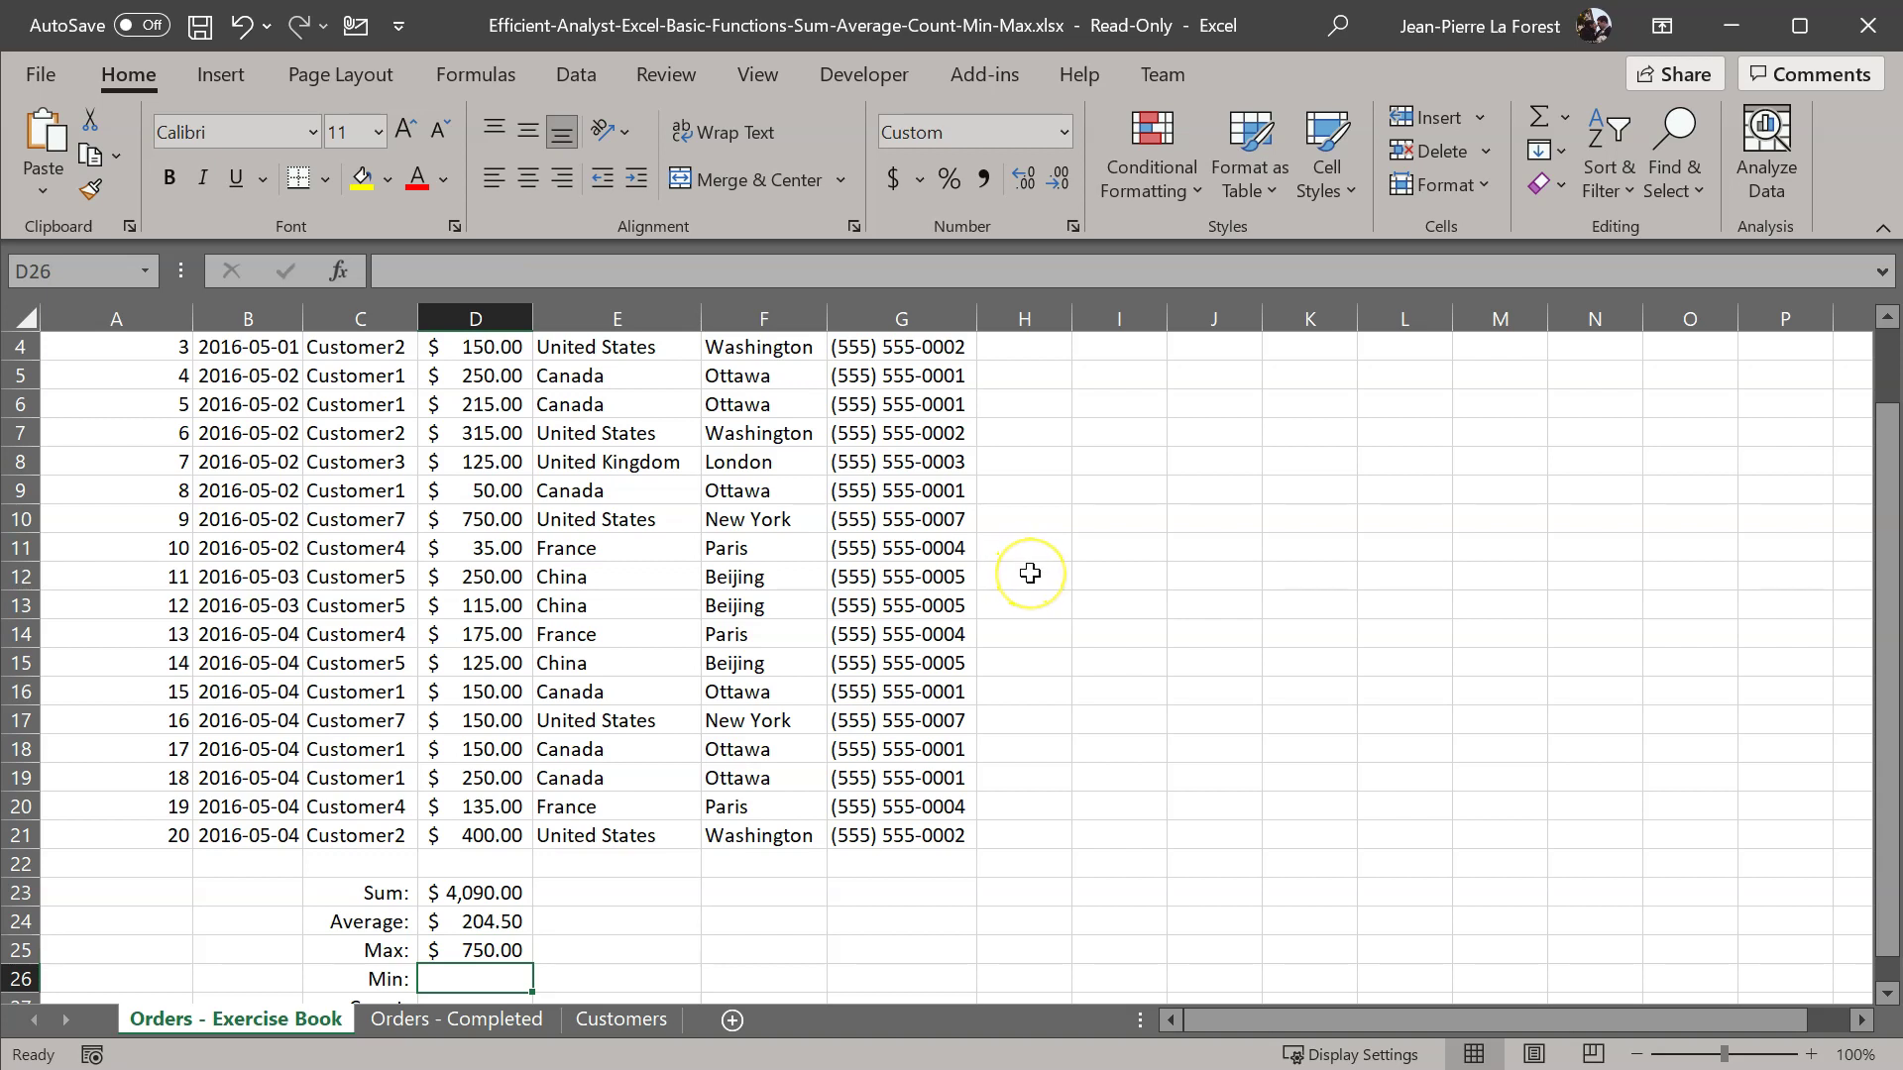
type("=min(")
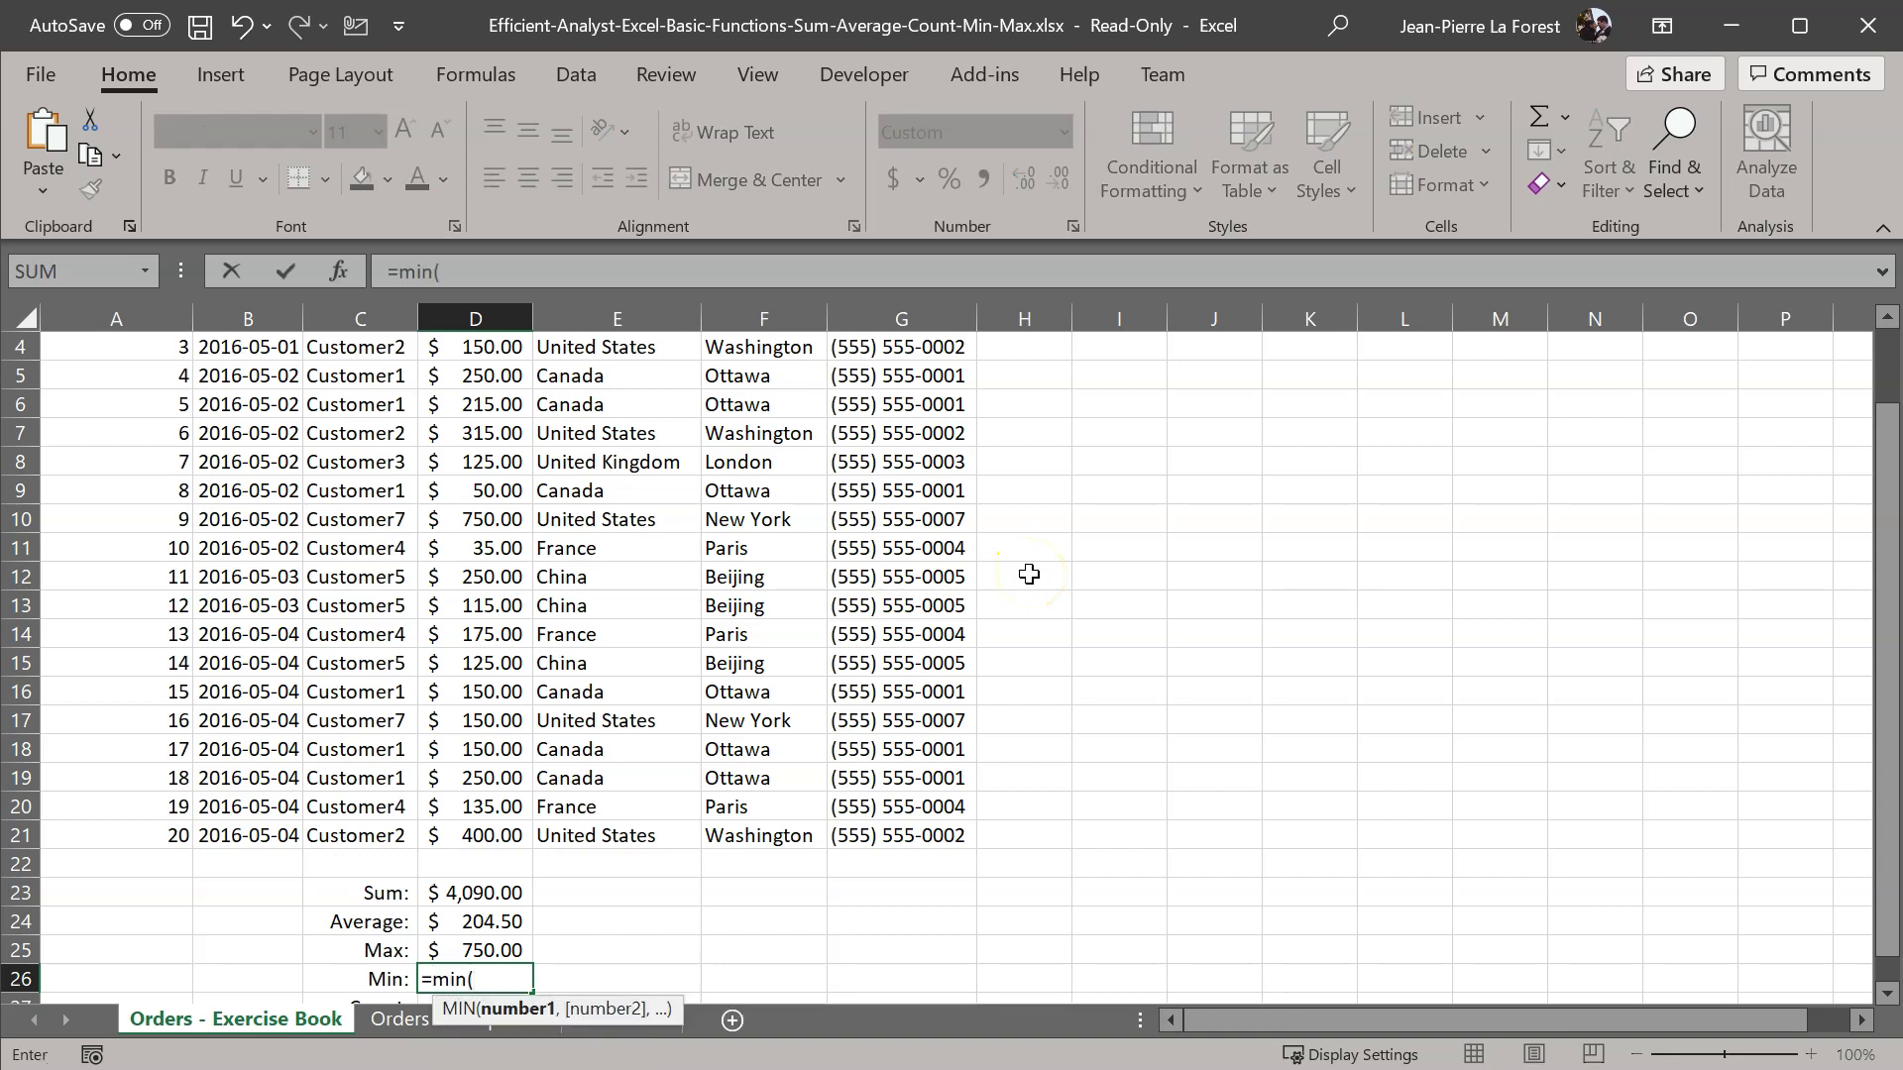
Complete =MIN(D2:D21) in D26 ($35.00), checking it against amounts in D10 and D11.
scroll(475, 624, "up", 1)
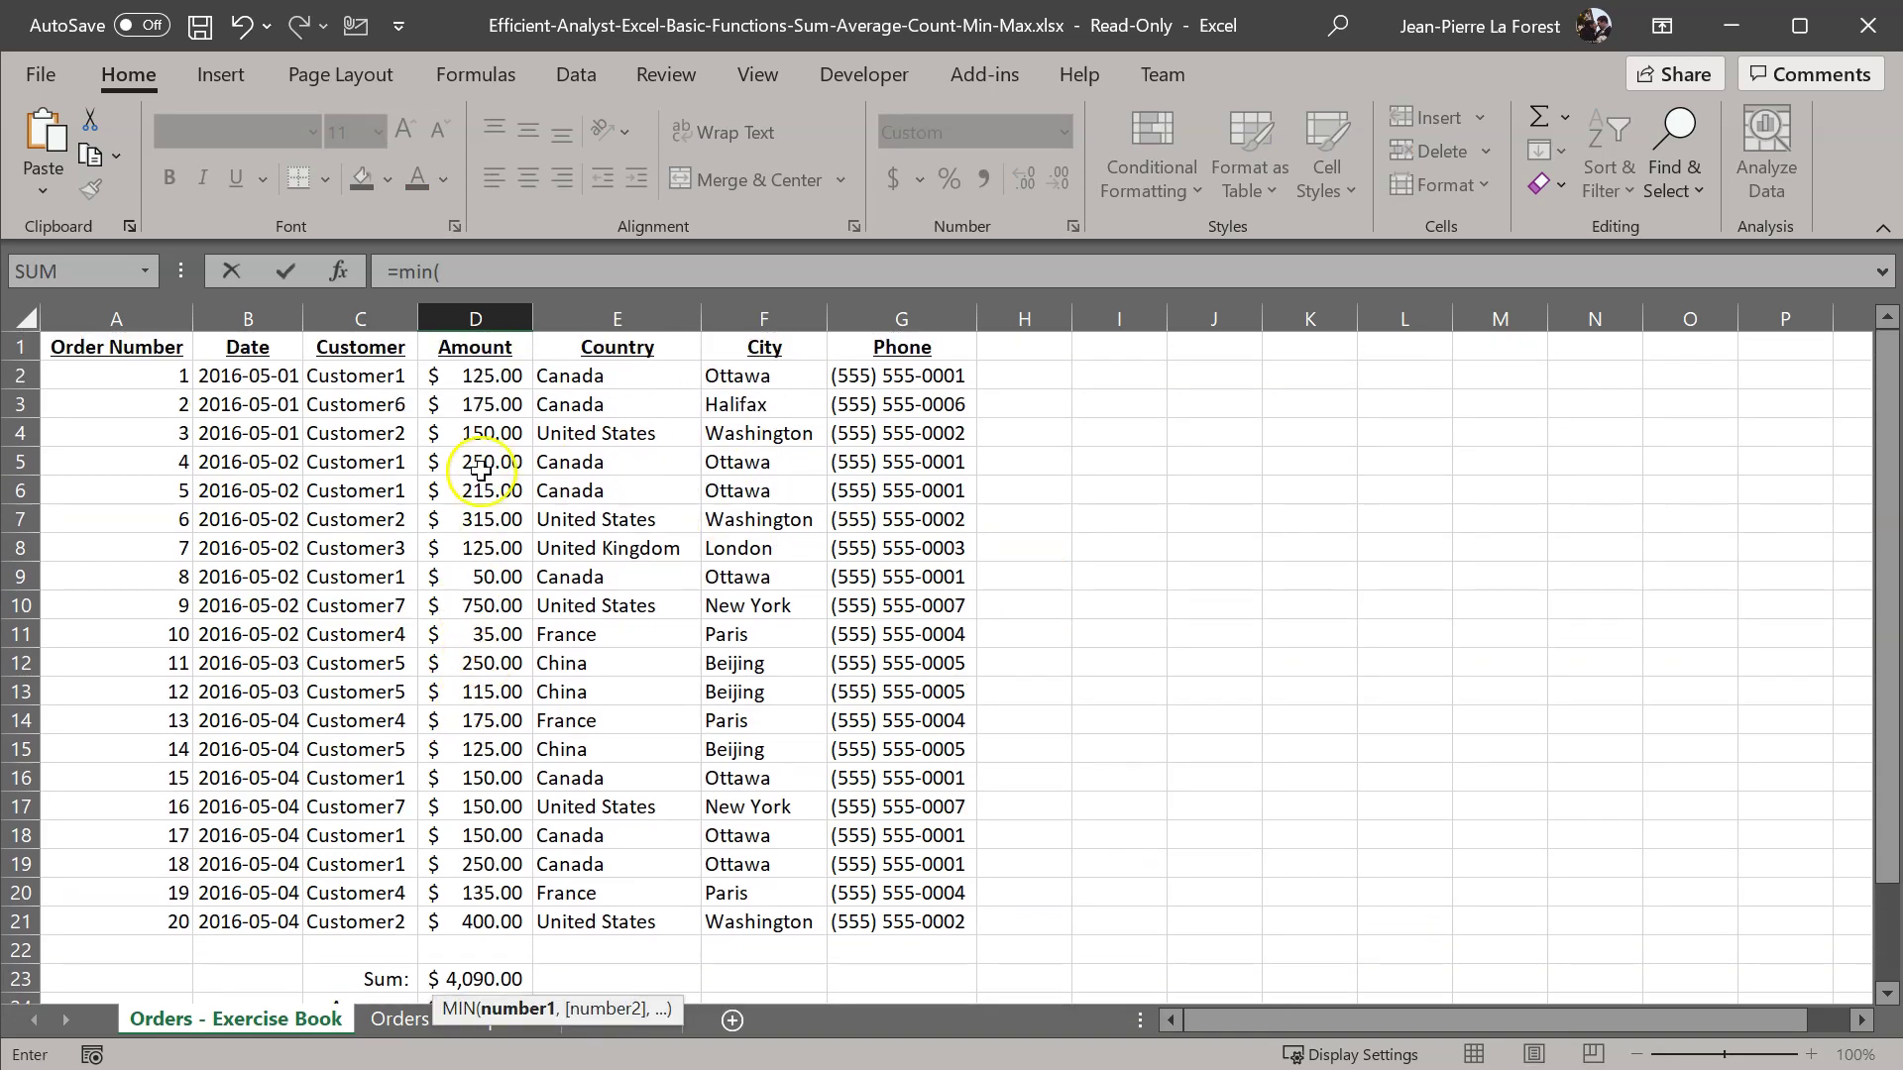
left_click_drag(486, 382, 502, 919)
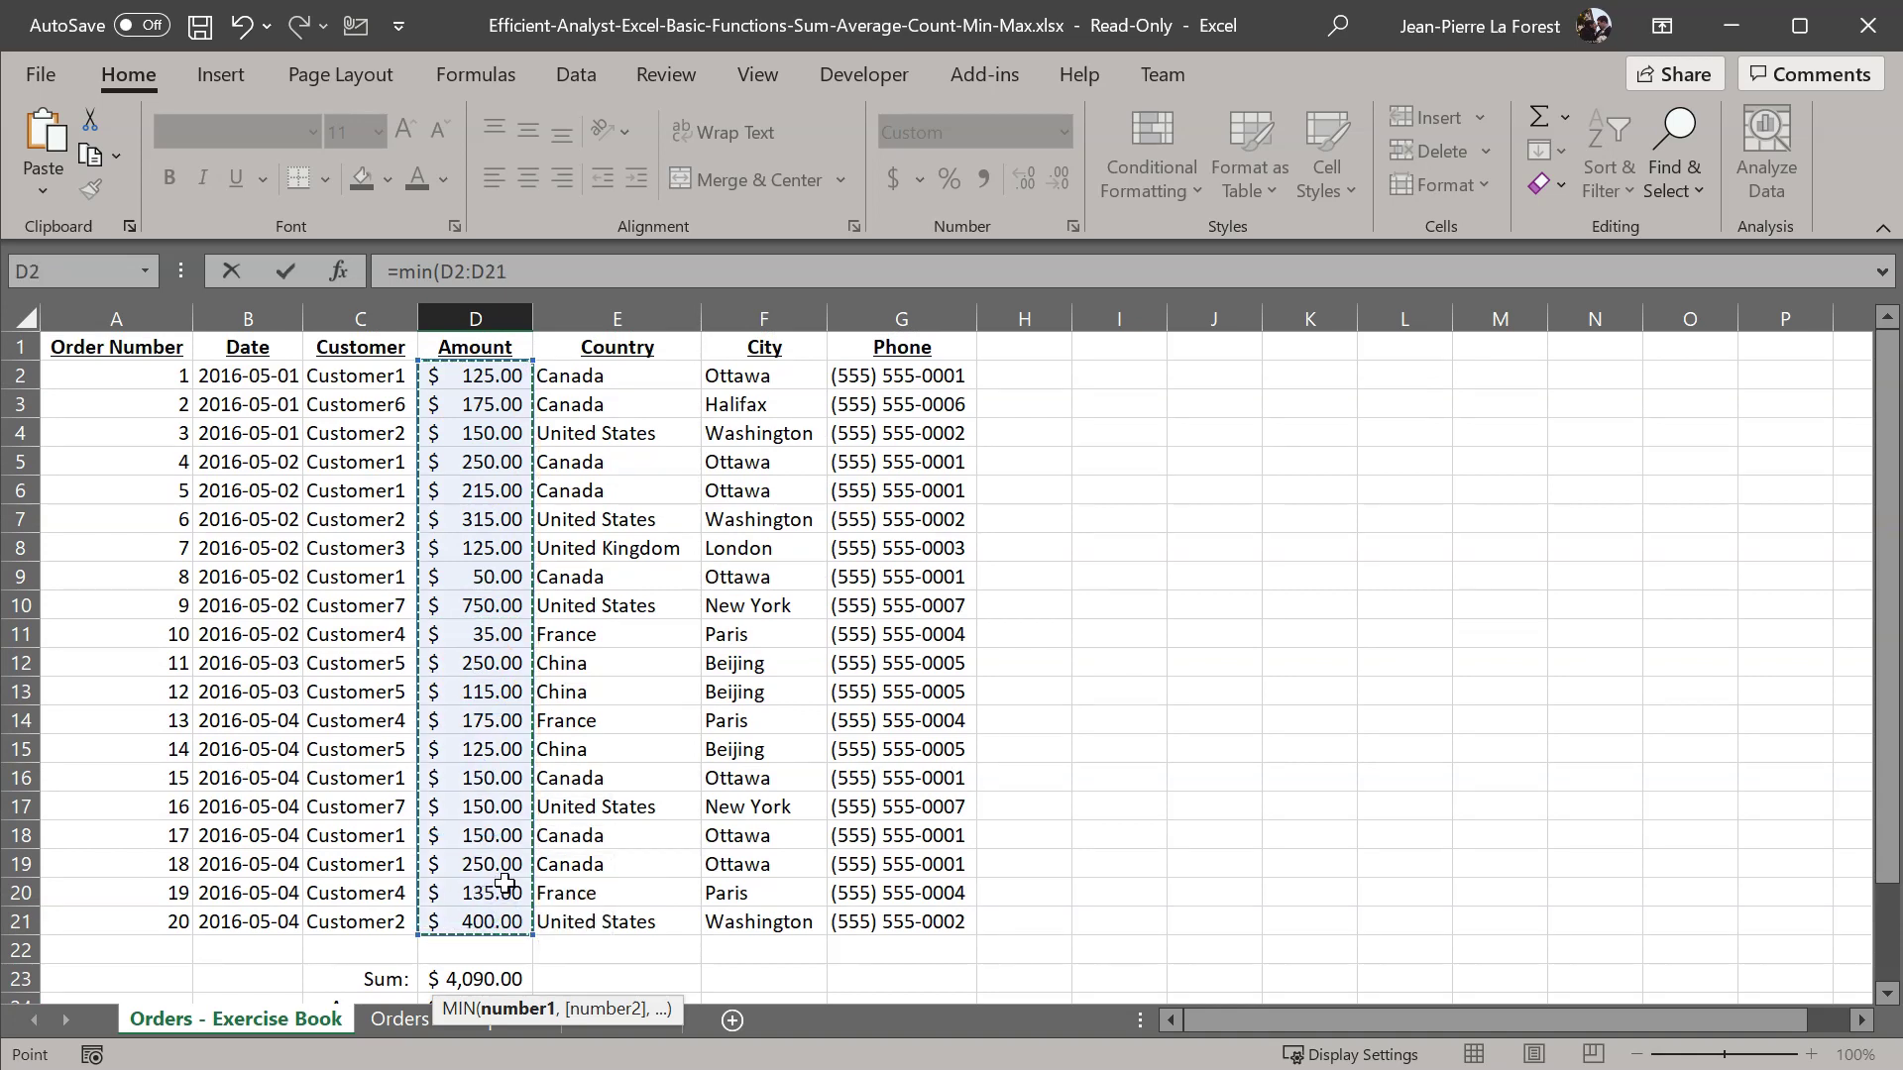
type(")")
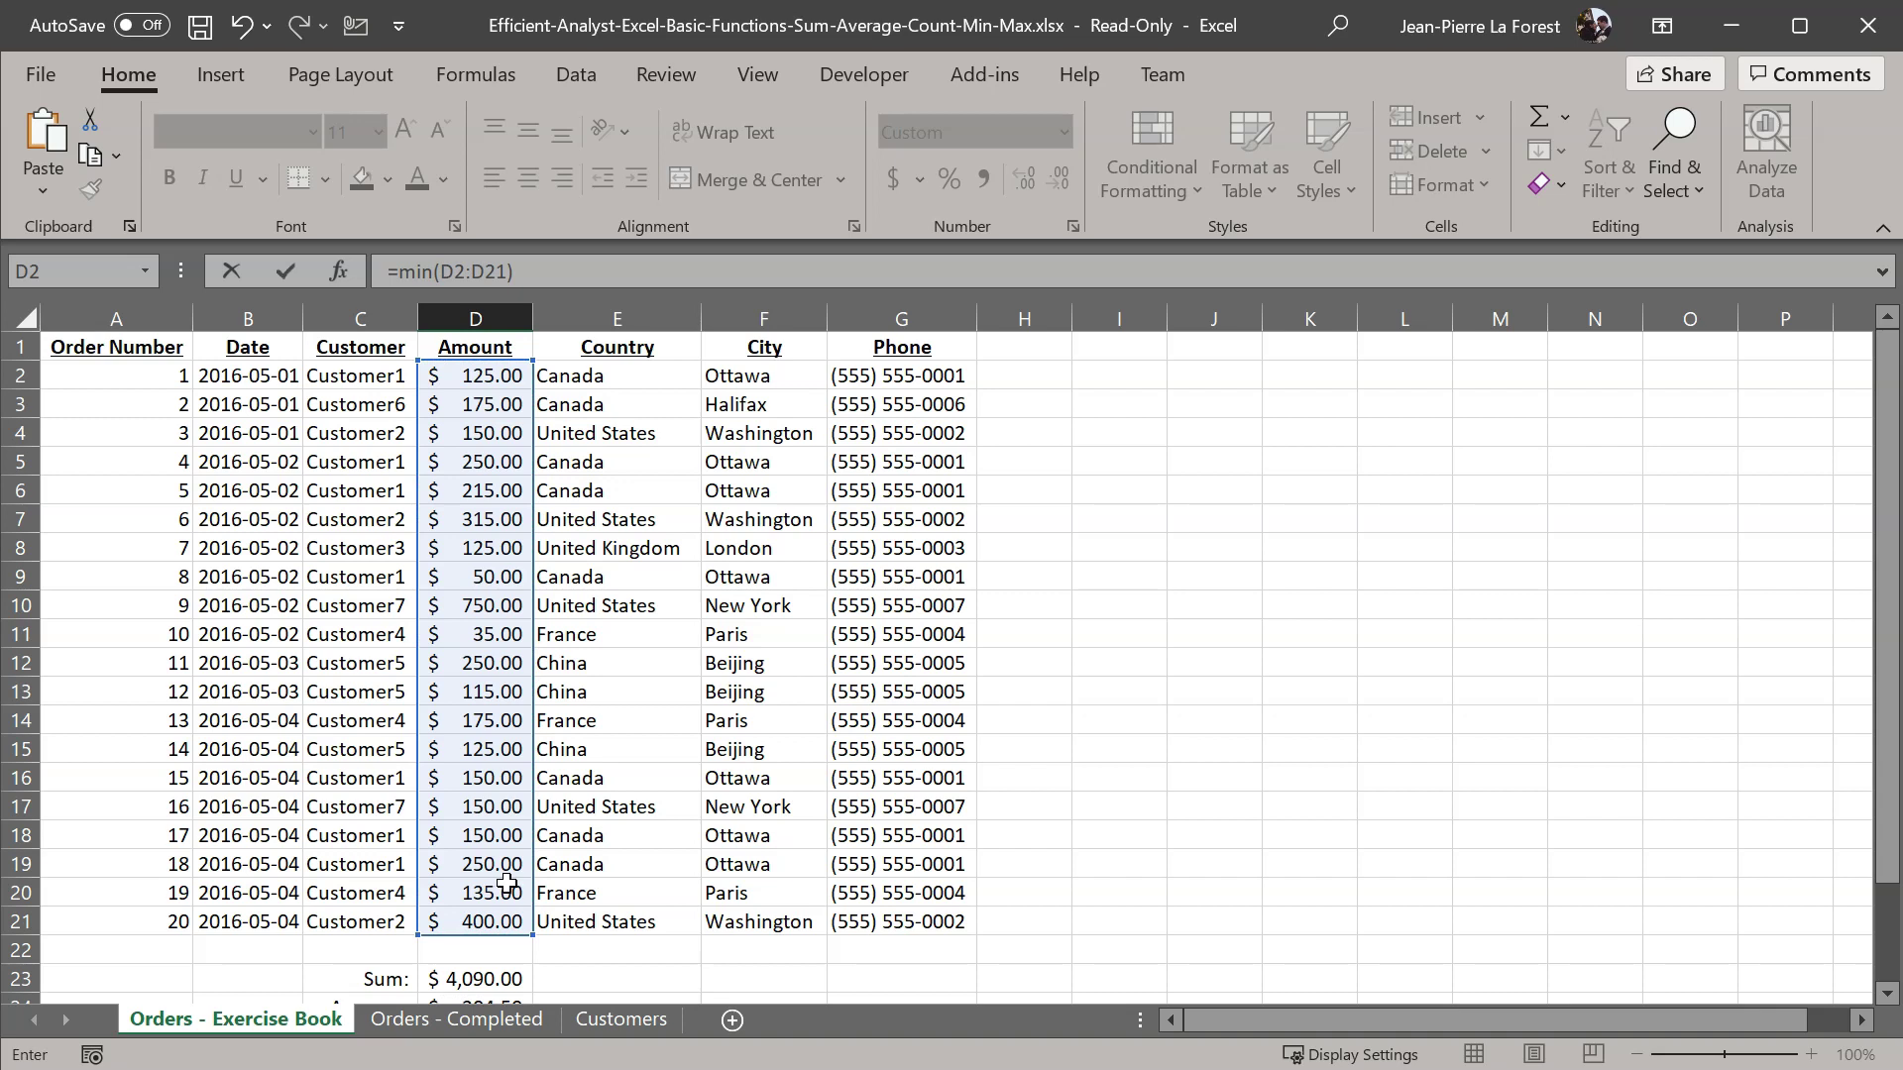
key("Return")
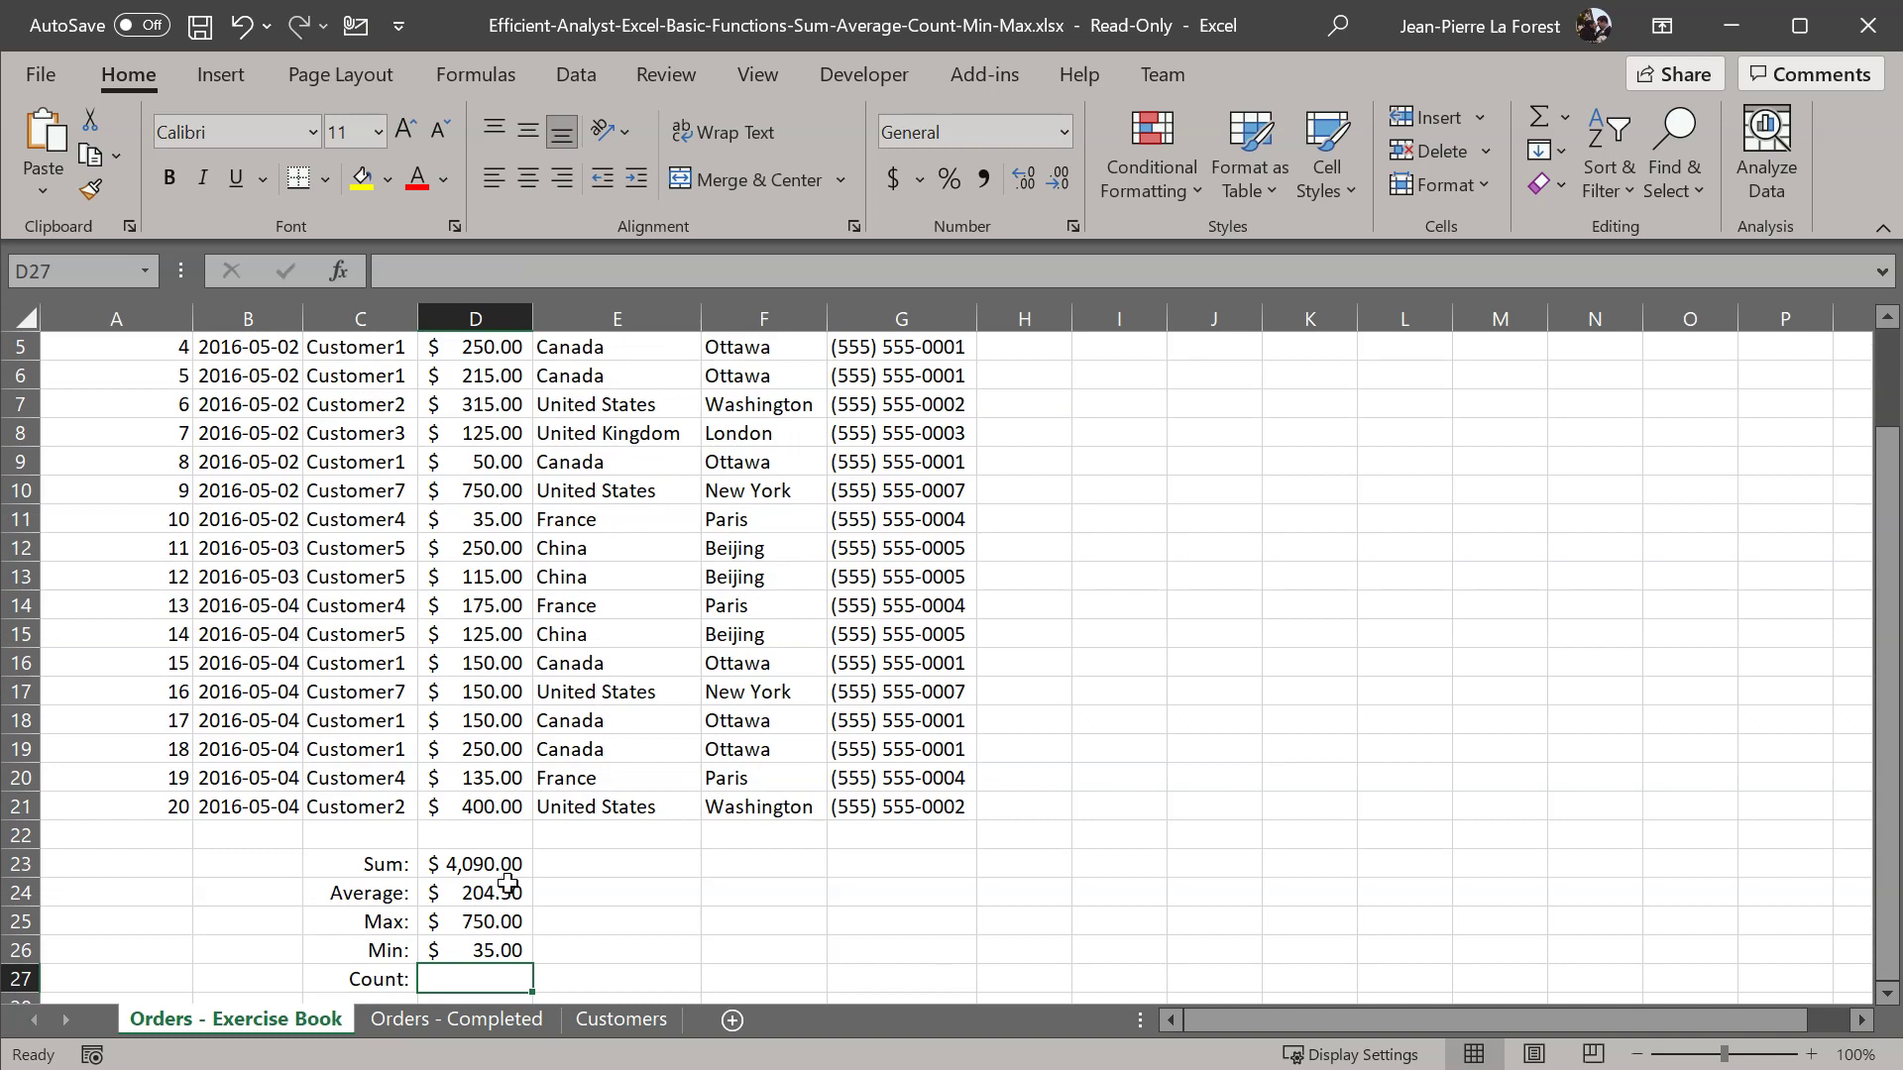
left_click(495, 492)
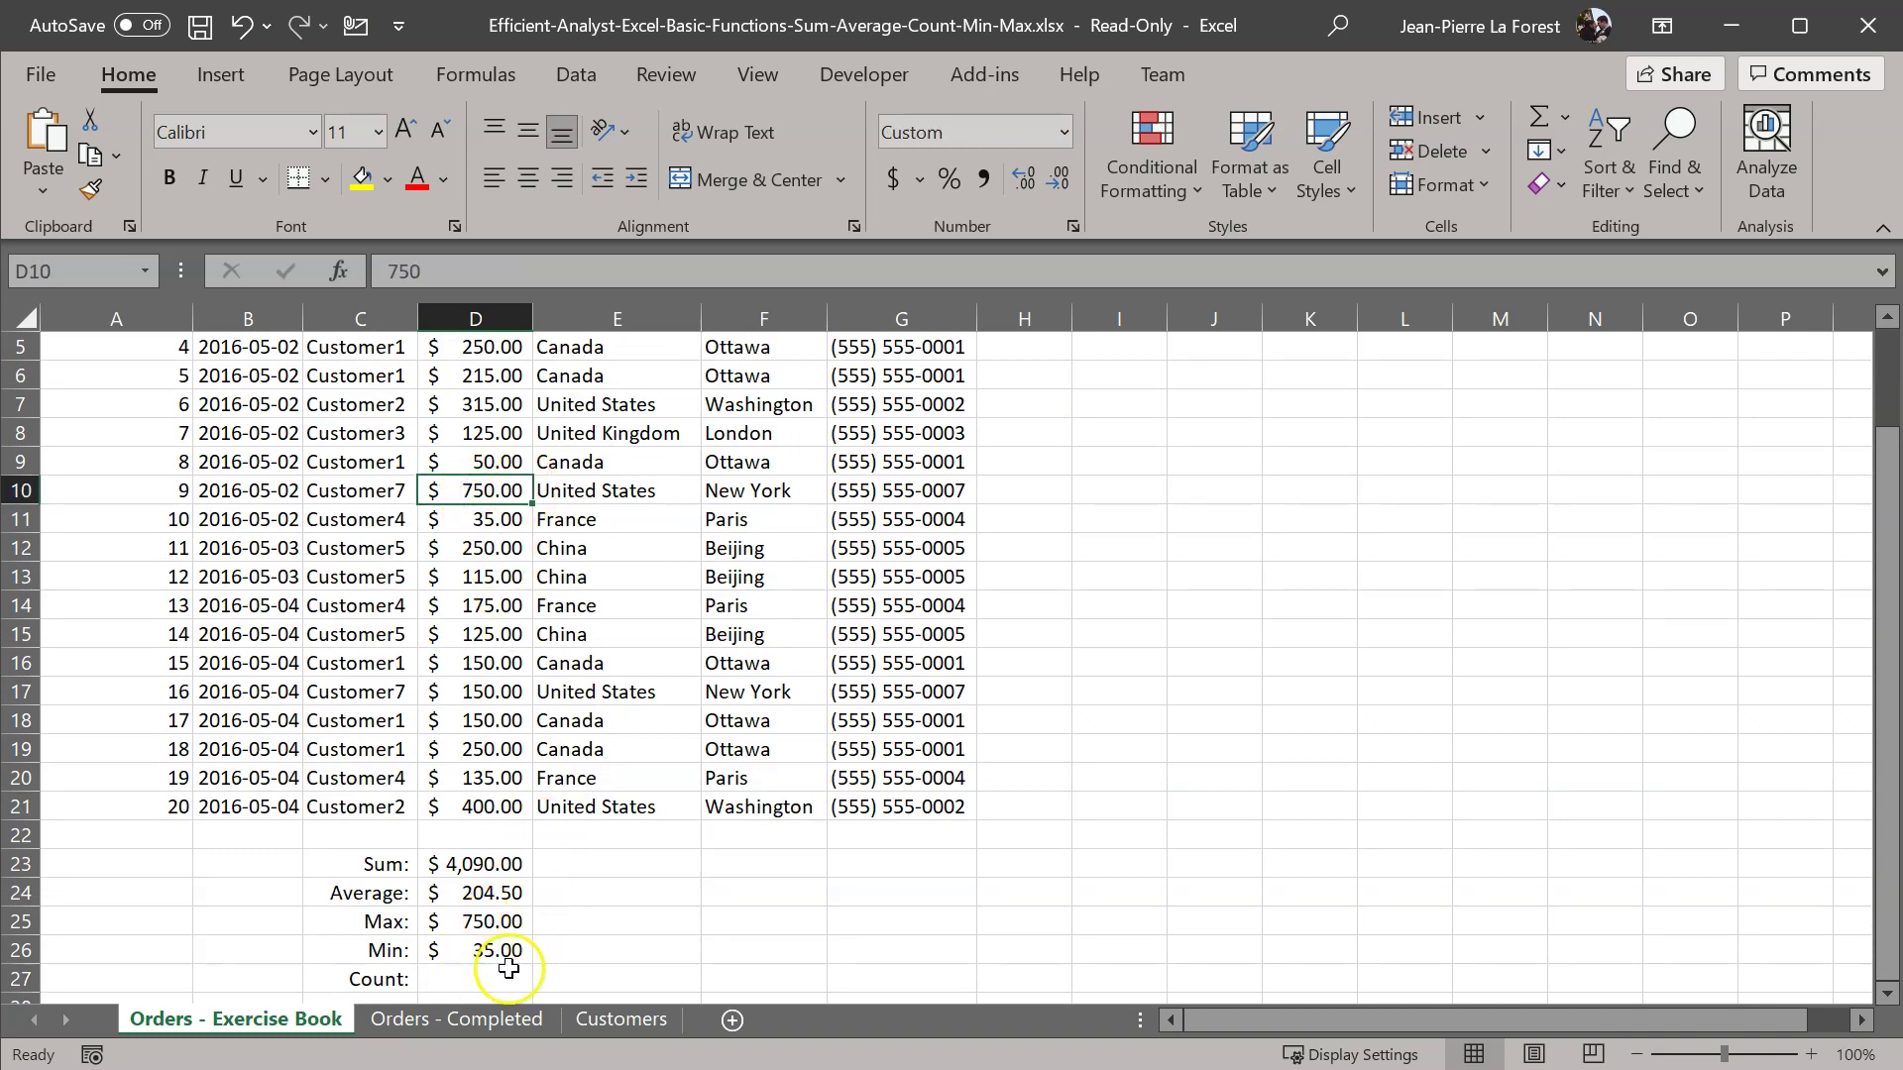
left_click(495, 519)
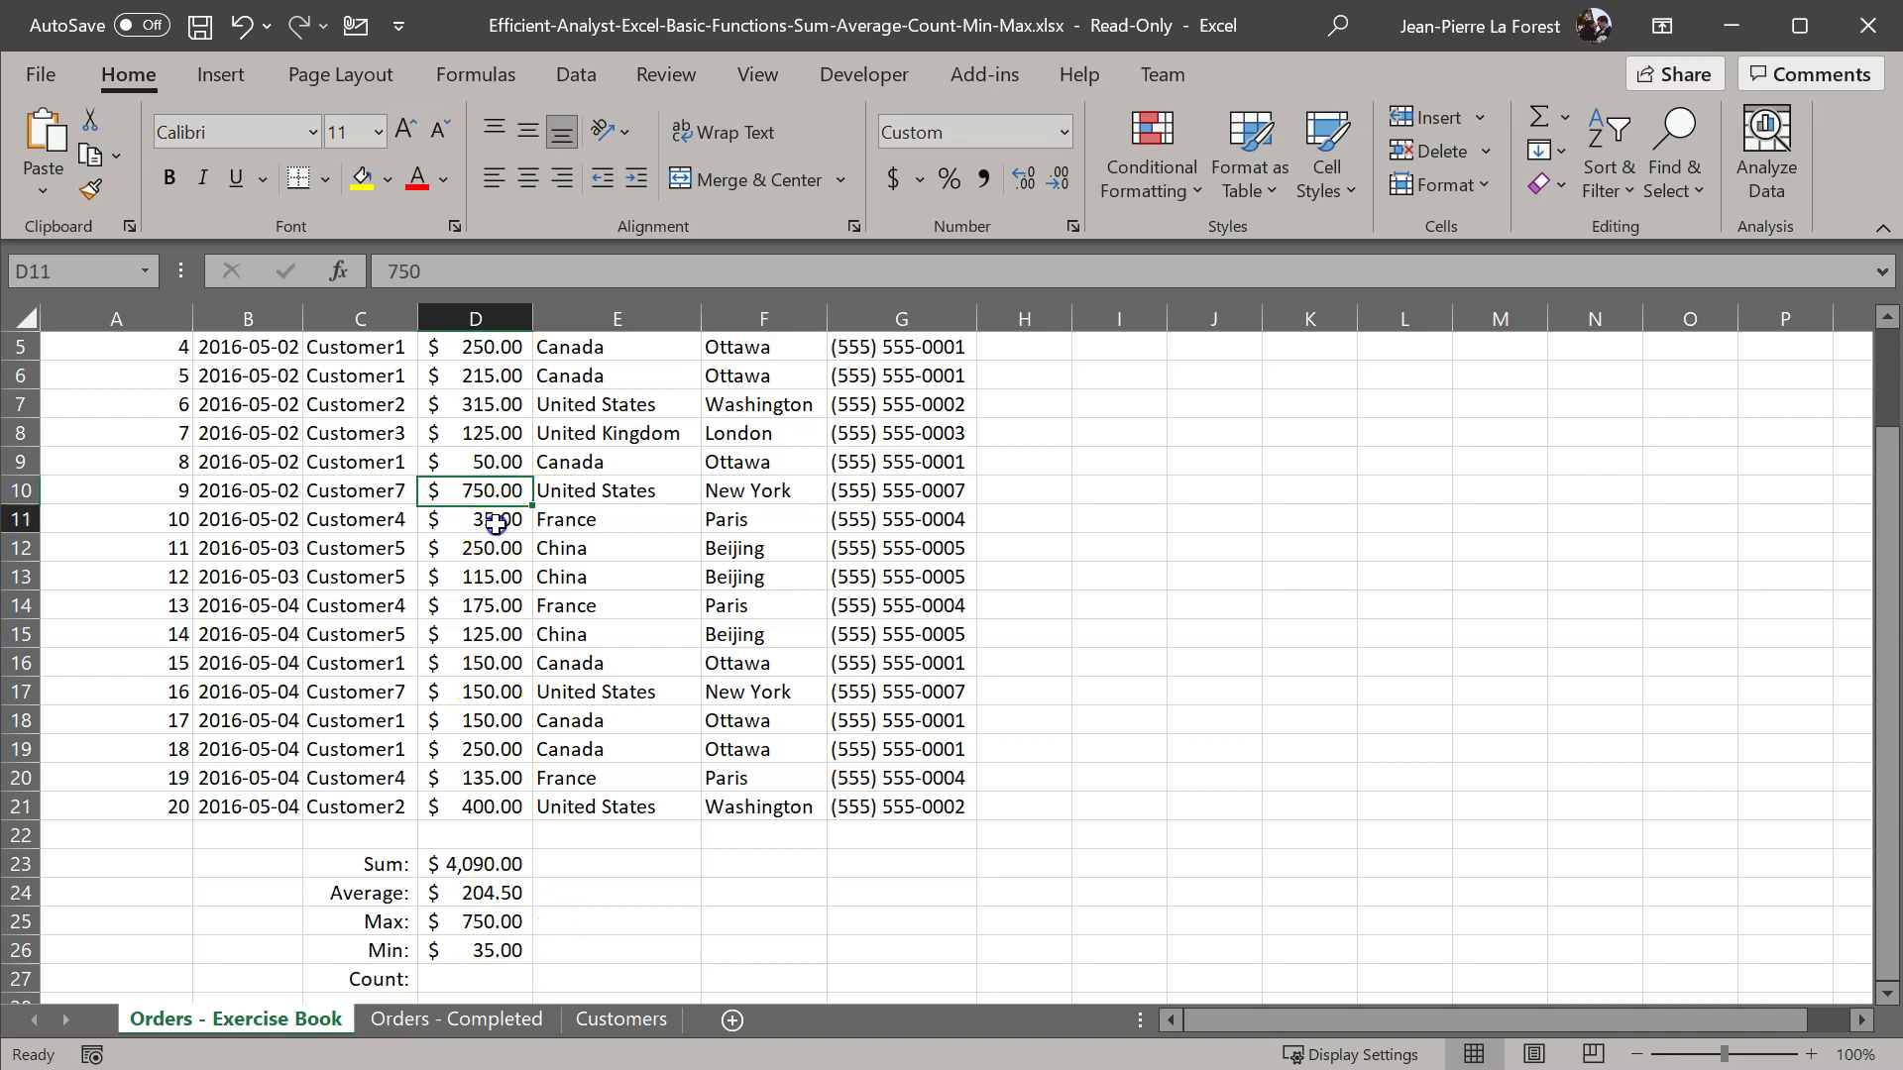
left_click(495, 976)
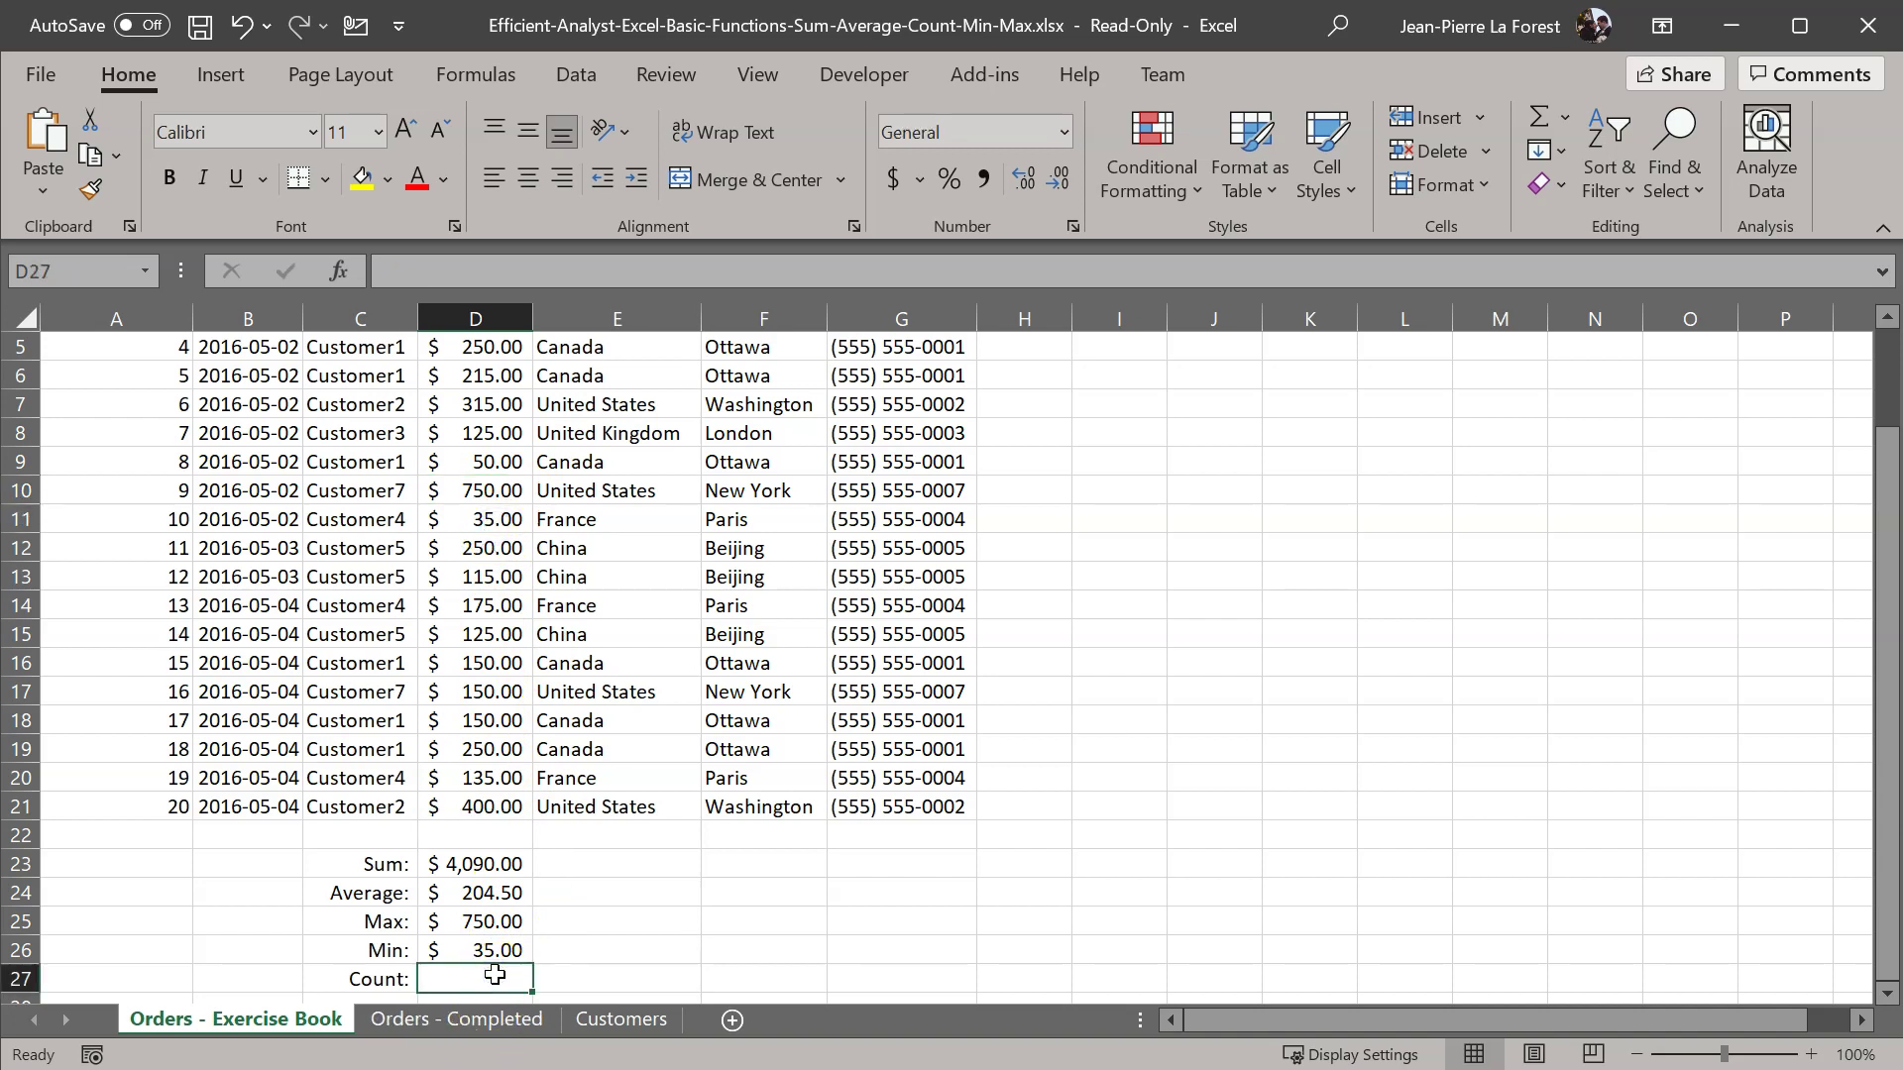
Enter =COUNT(B2:B21) in D27 to count the 20 order dates.
type("=count(")
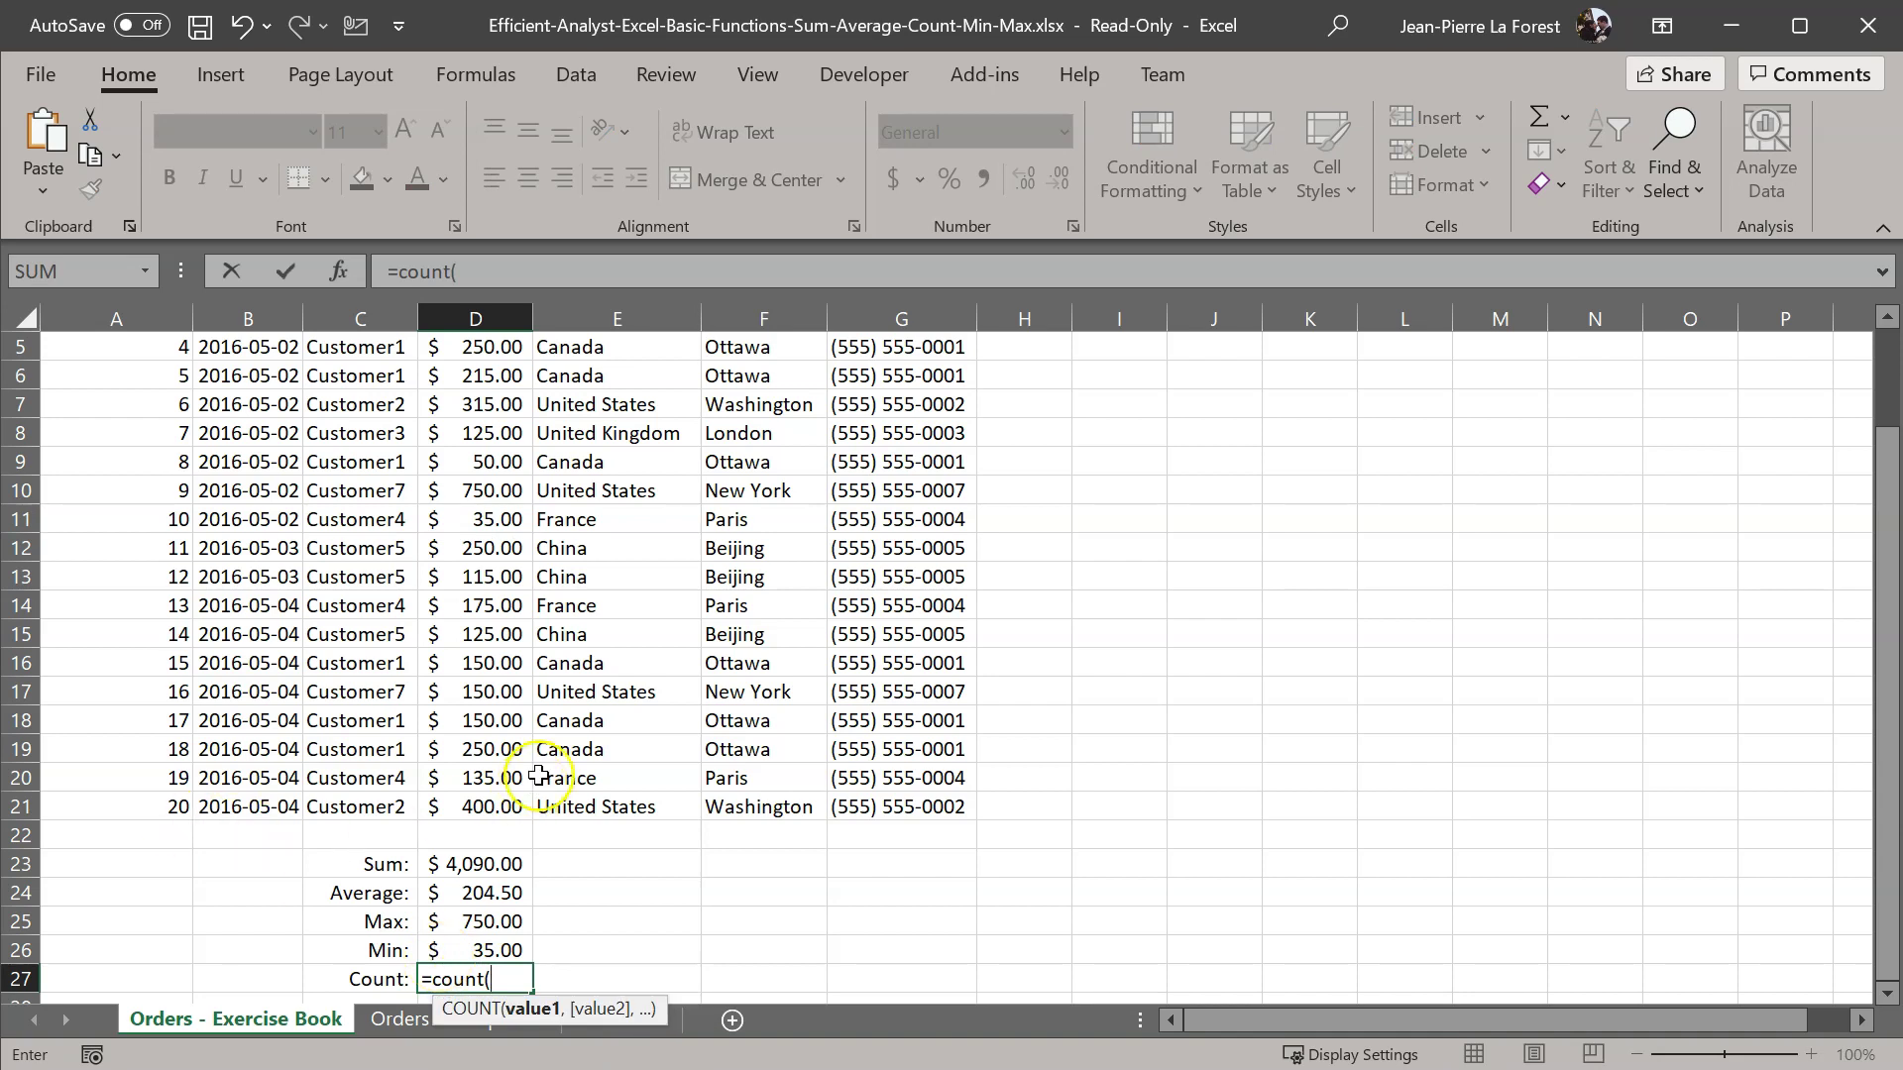
scroll(506, 773, "up", 2)
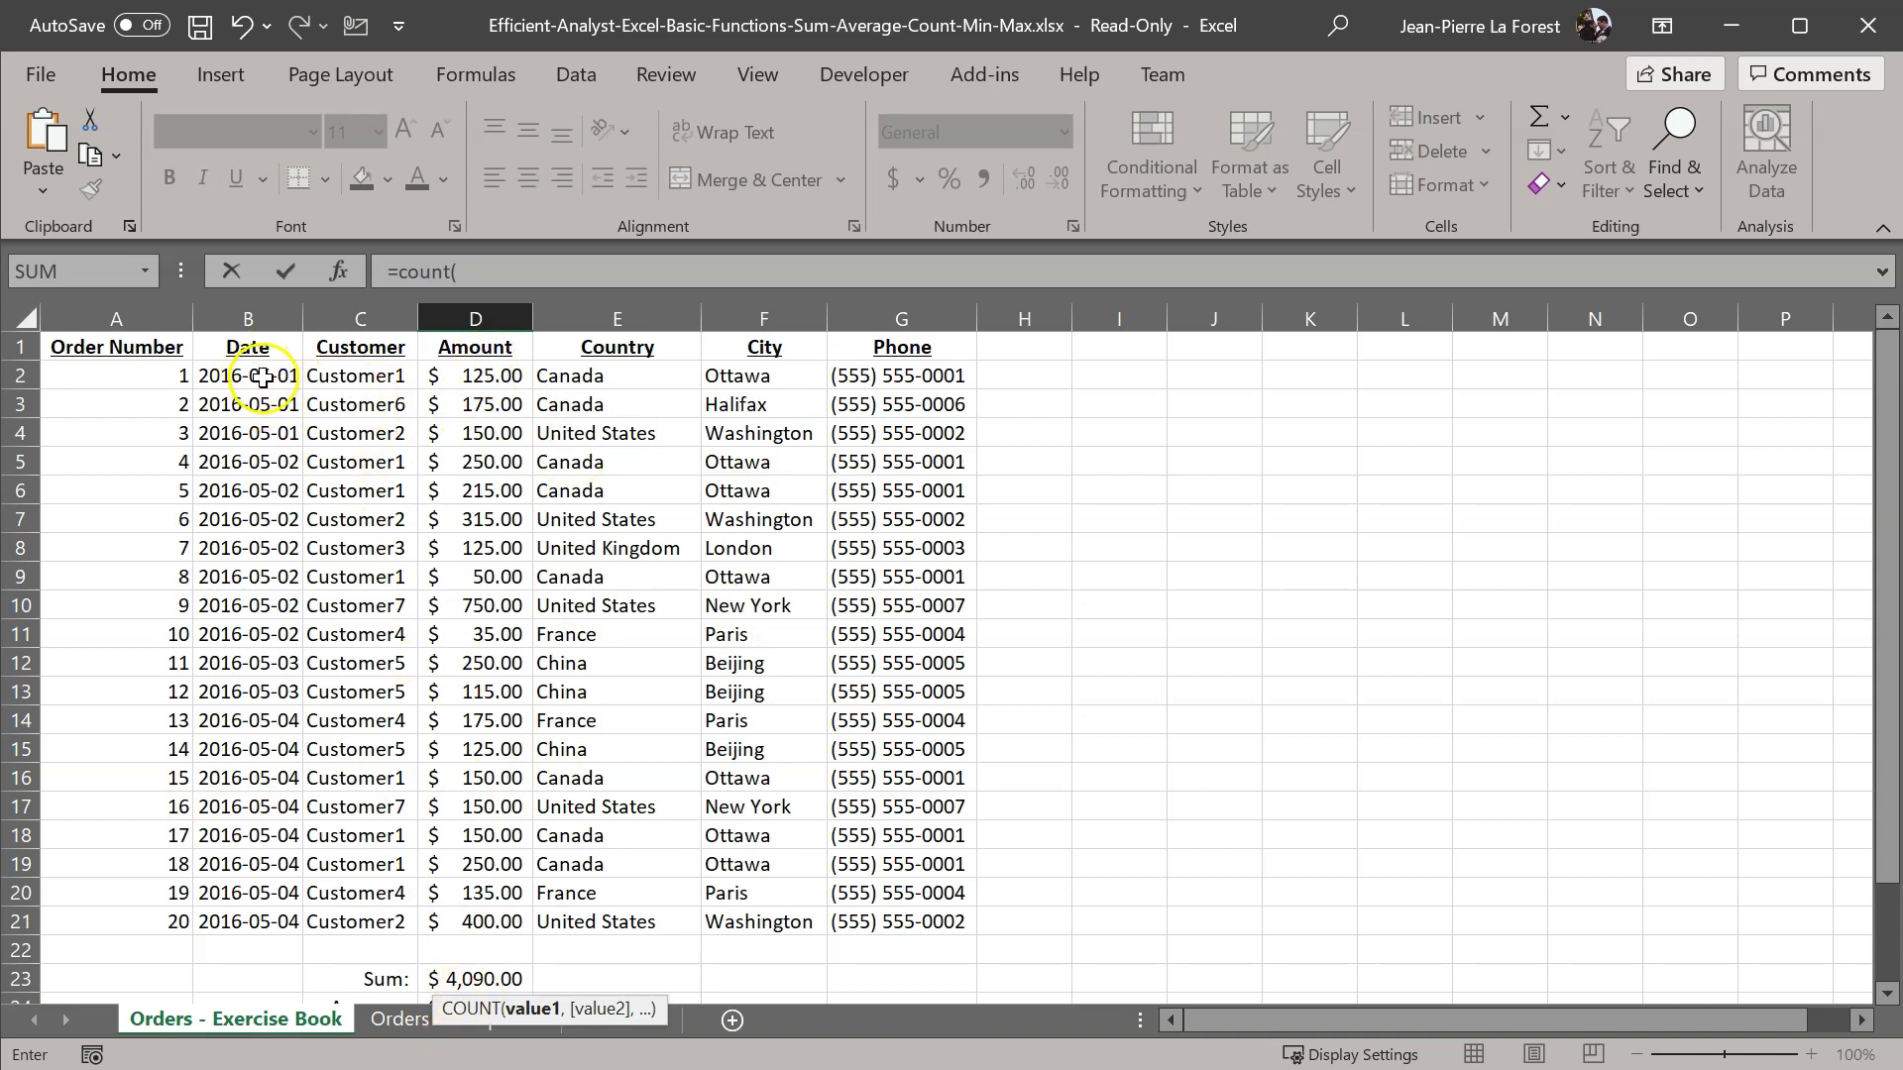
left_click_drag(262, 377, 262, 937)
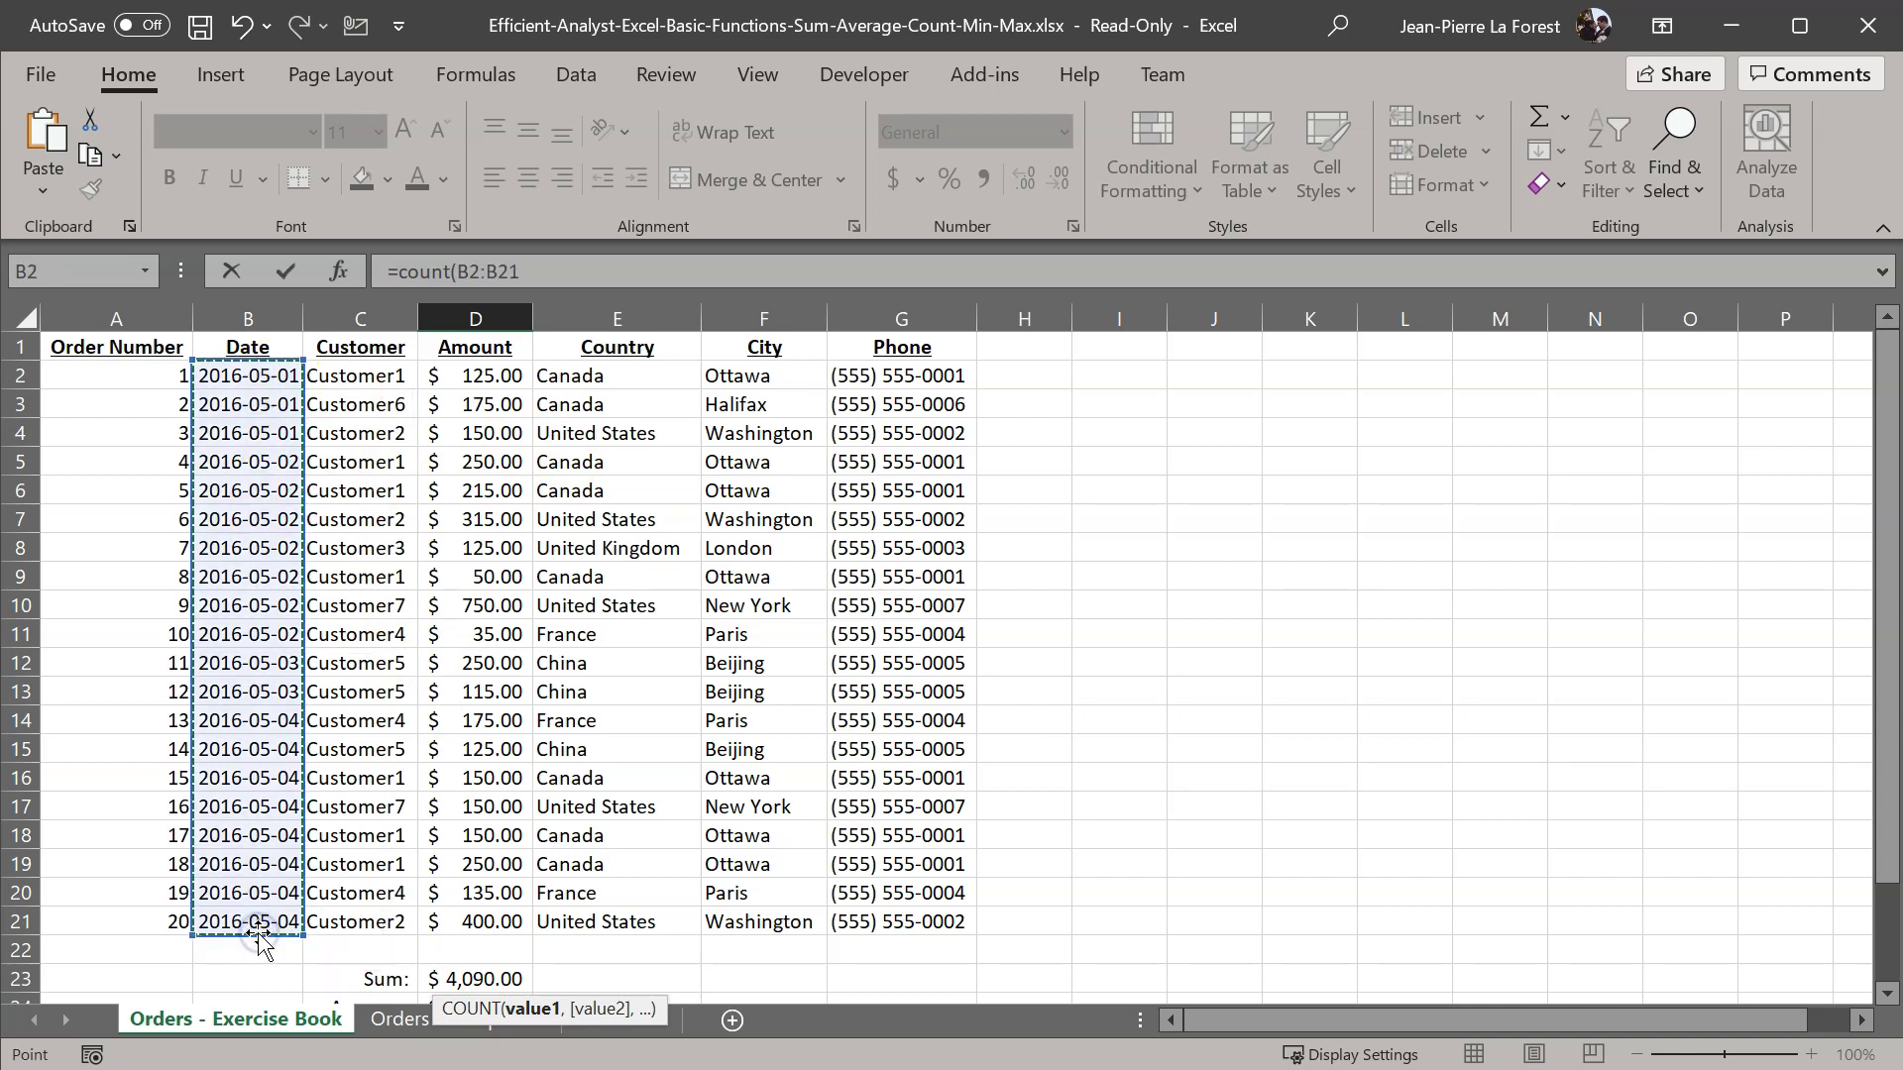
type(")")
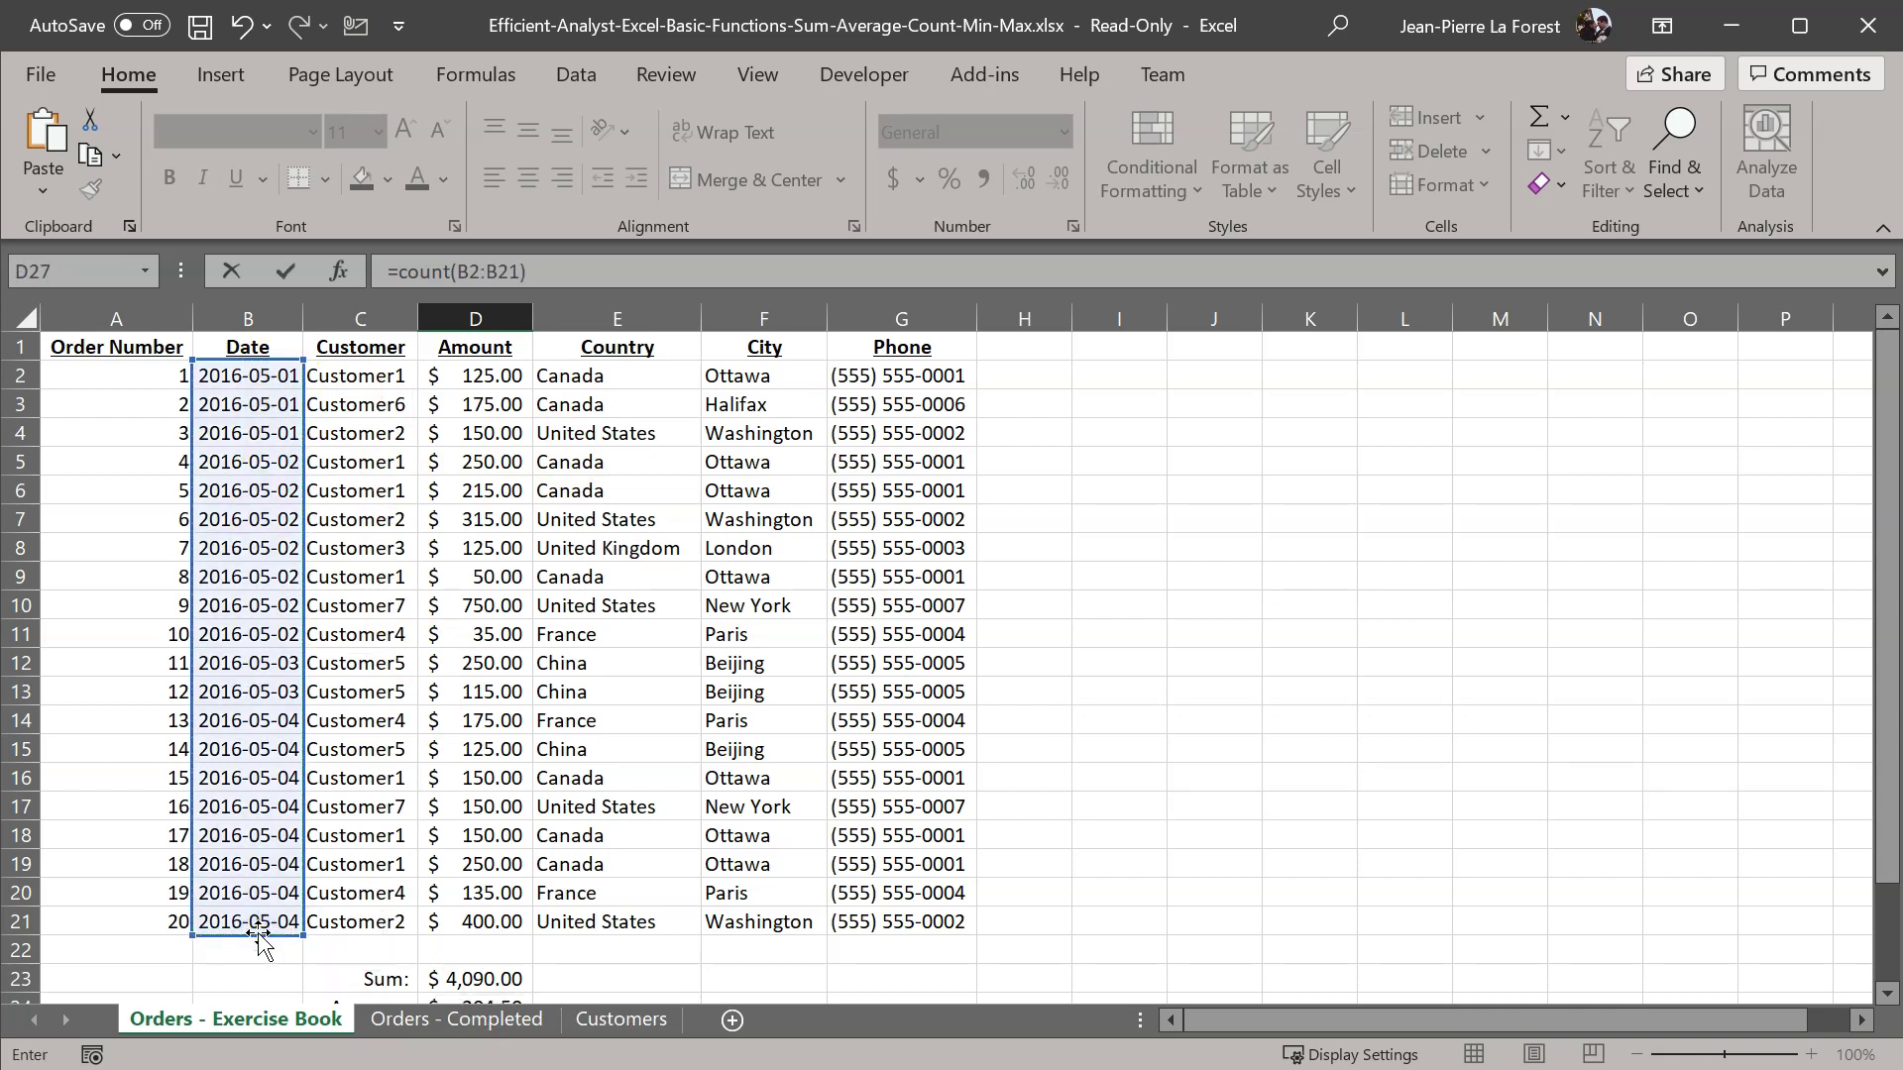
key("Return")
key("Up")
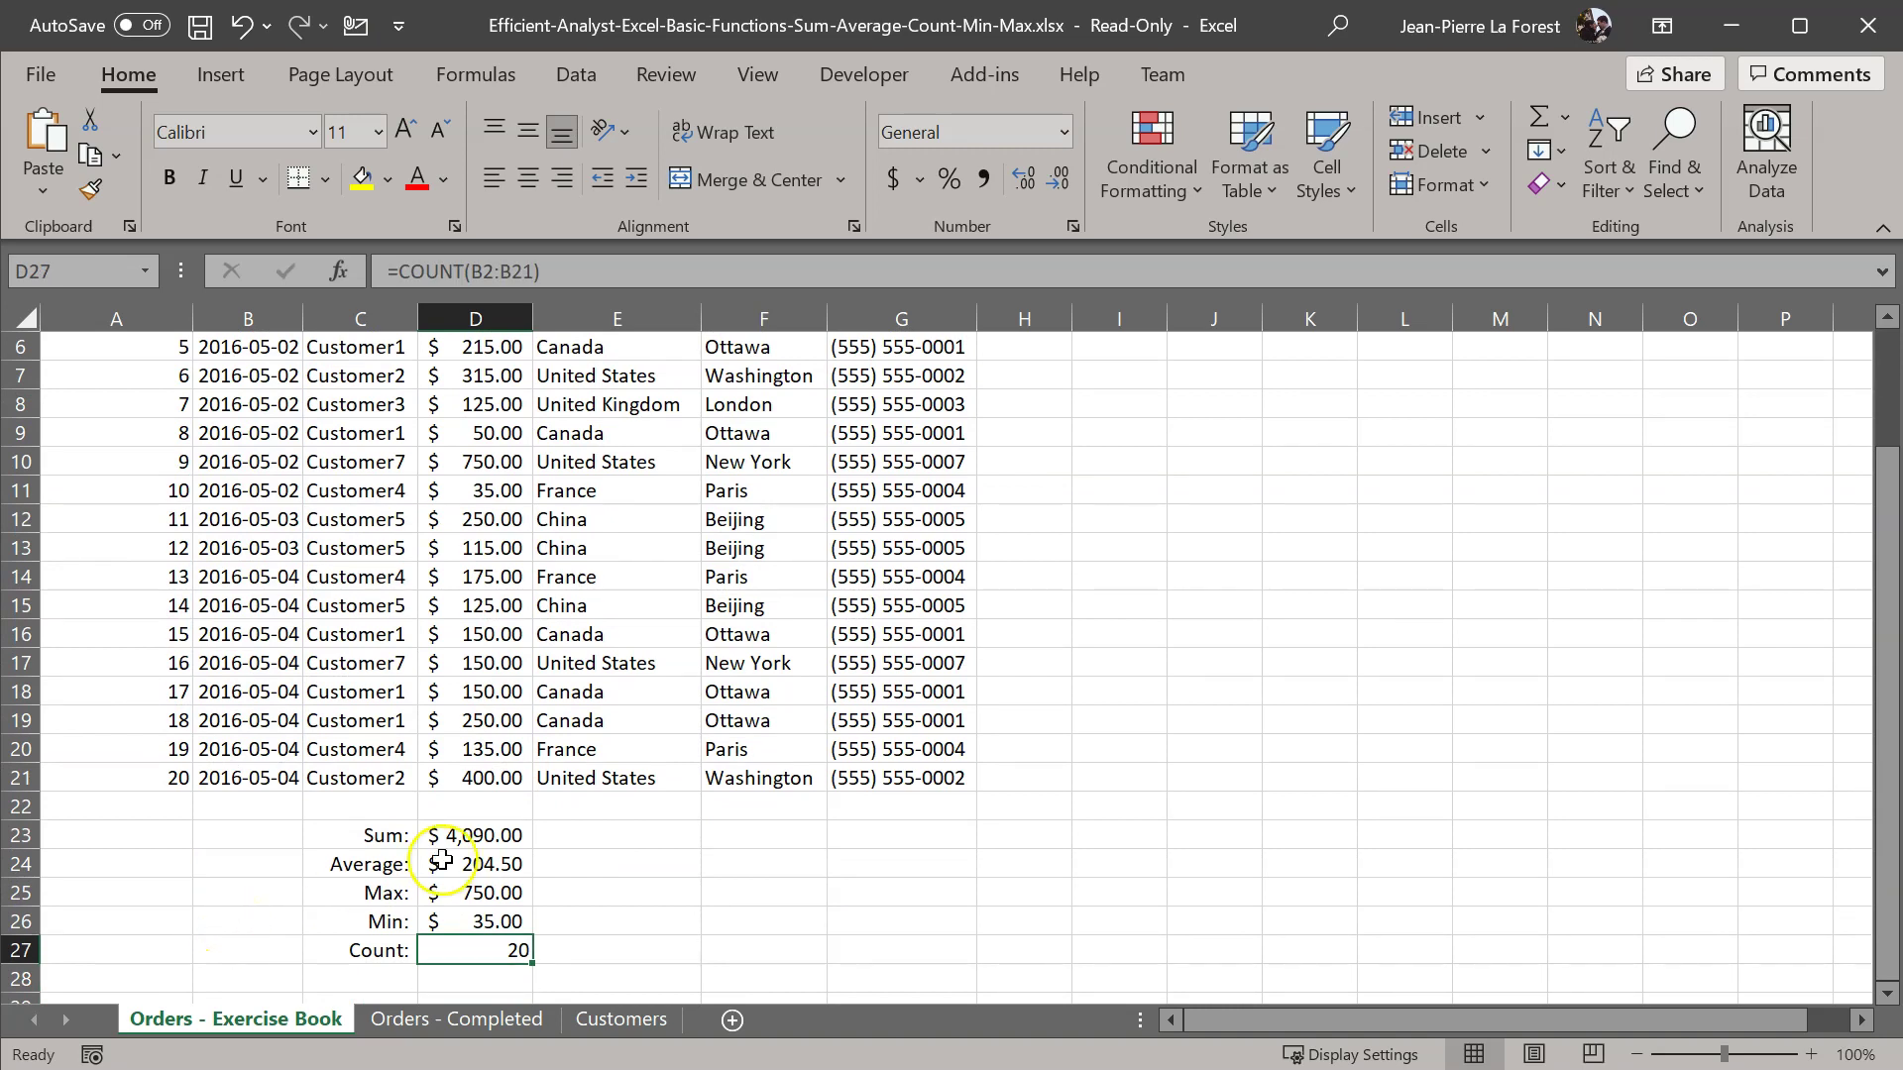
scroll(443, 860, "up", 2)
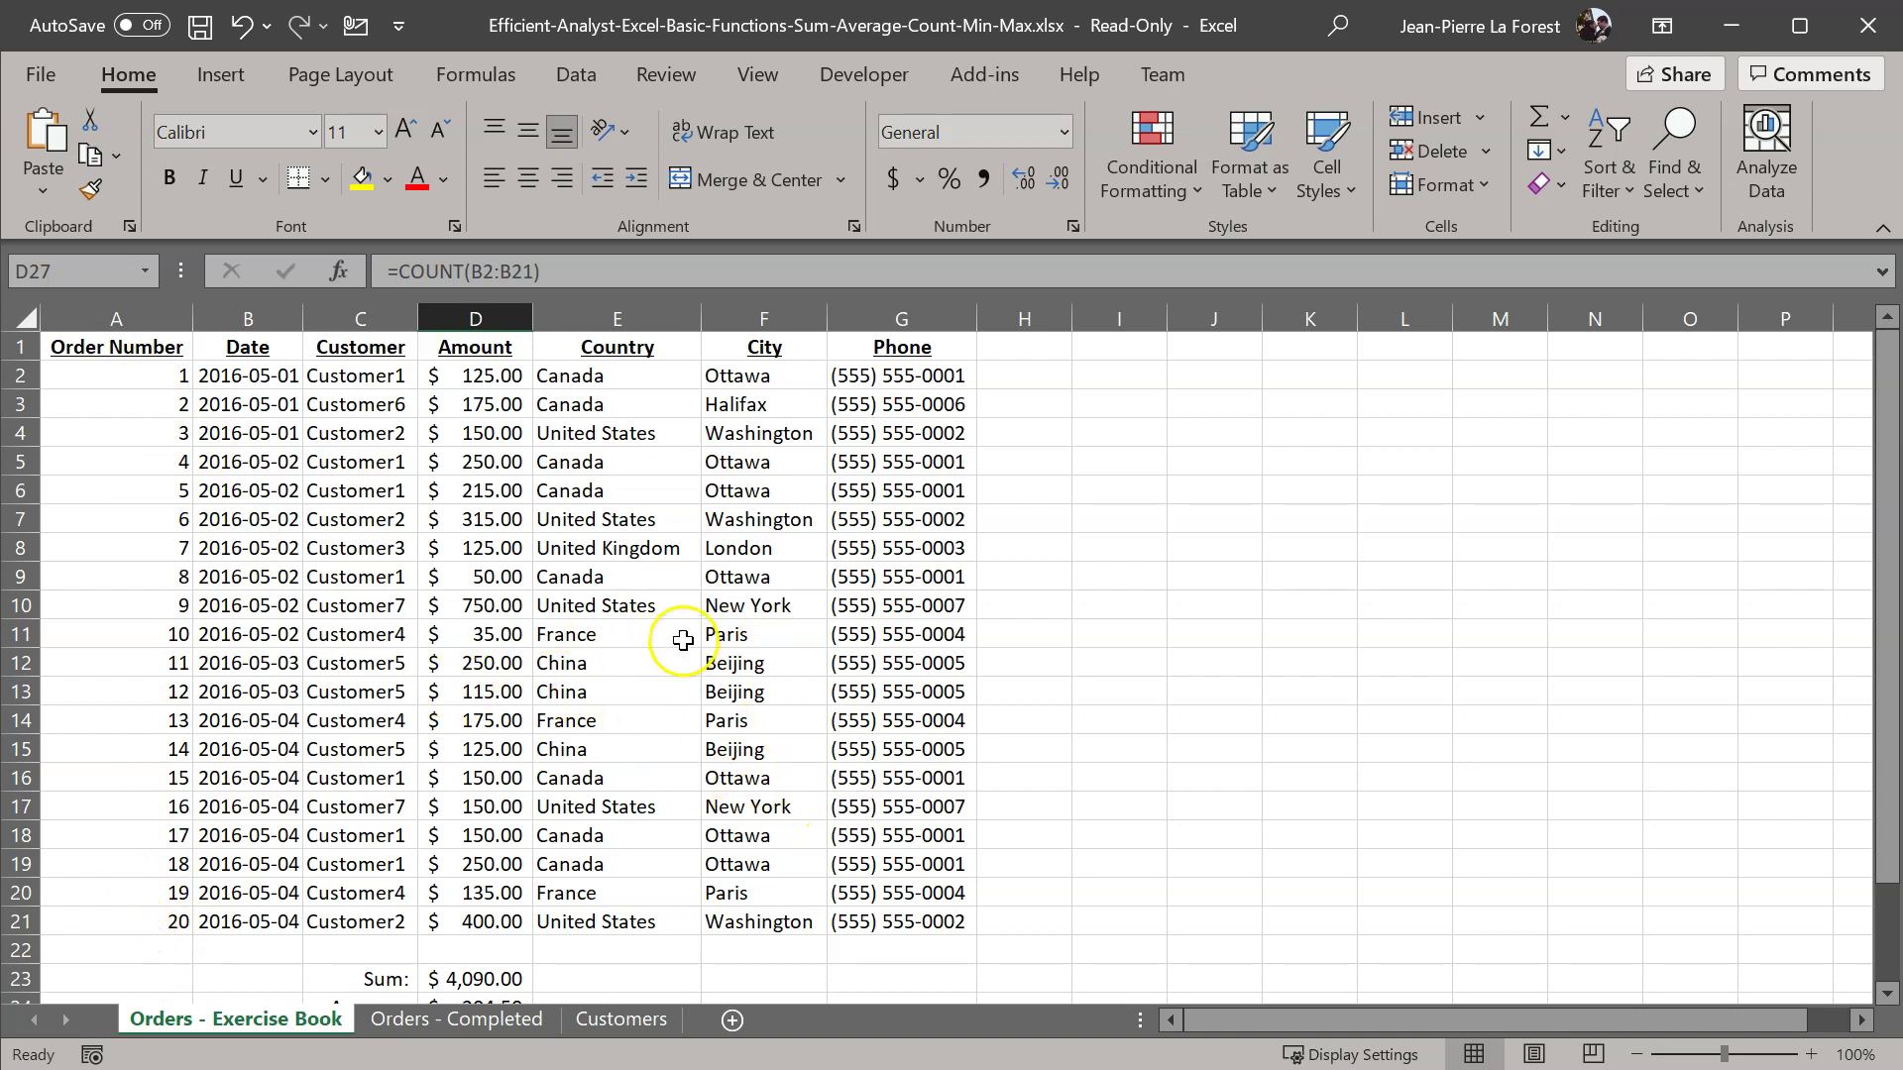
scroll(592, 654, "down", 3)
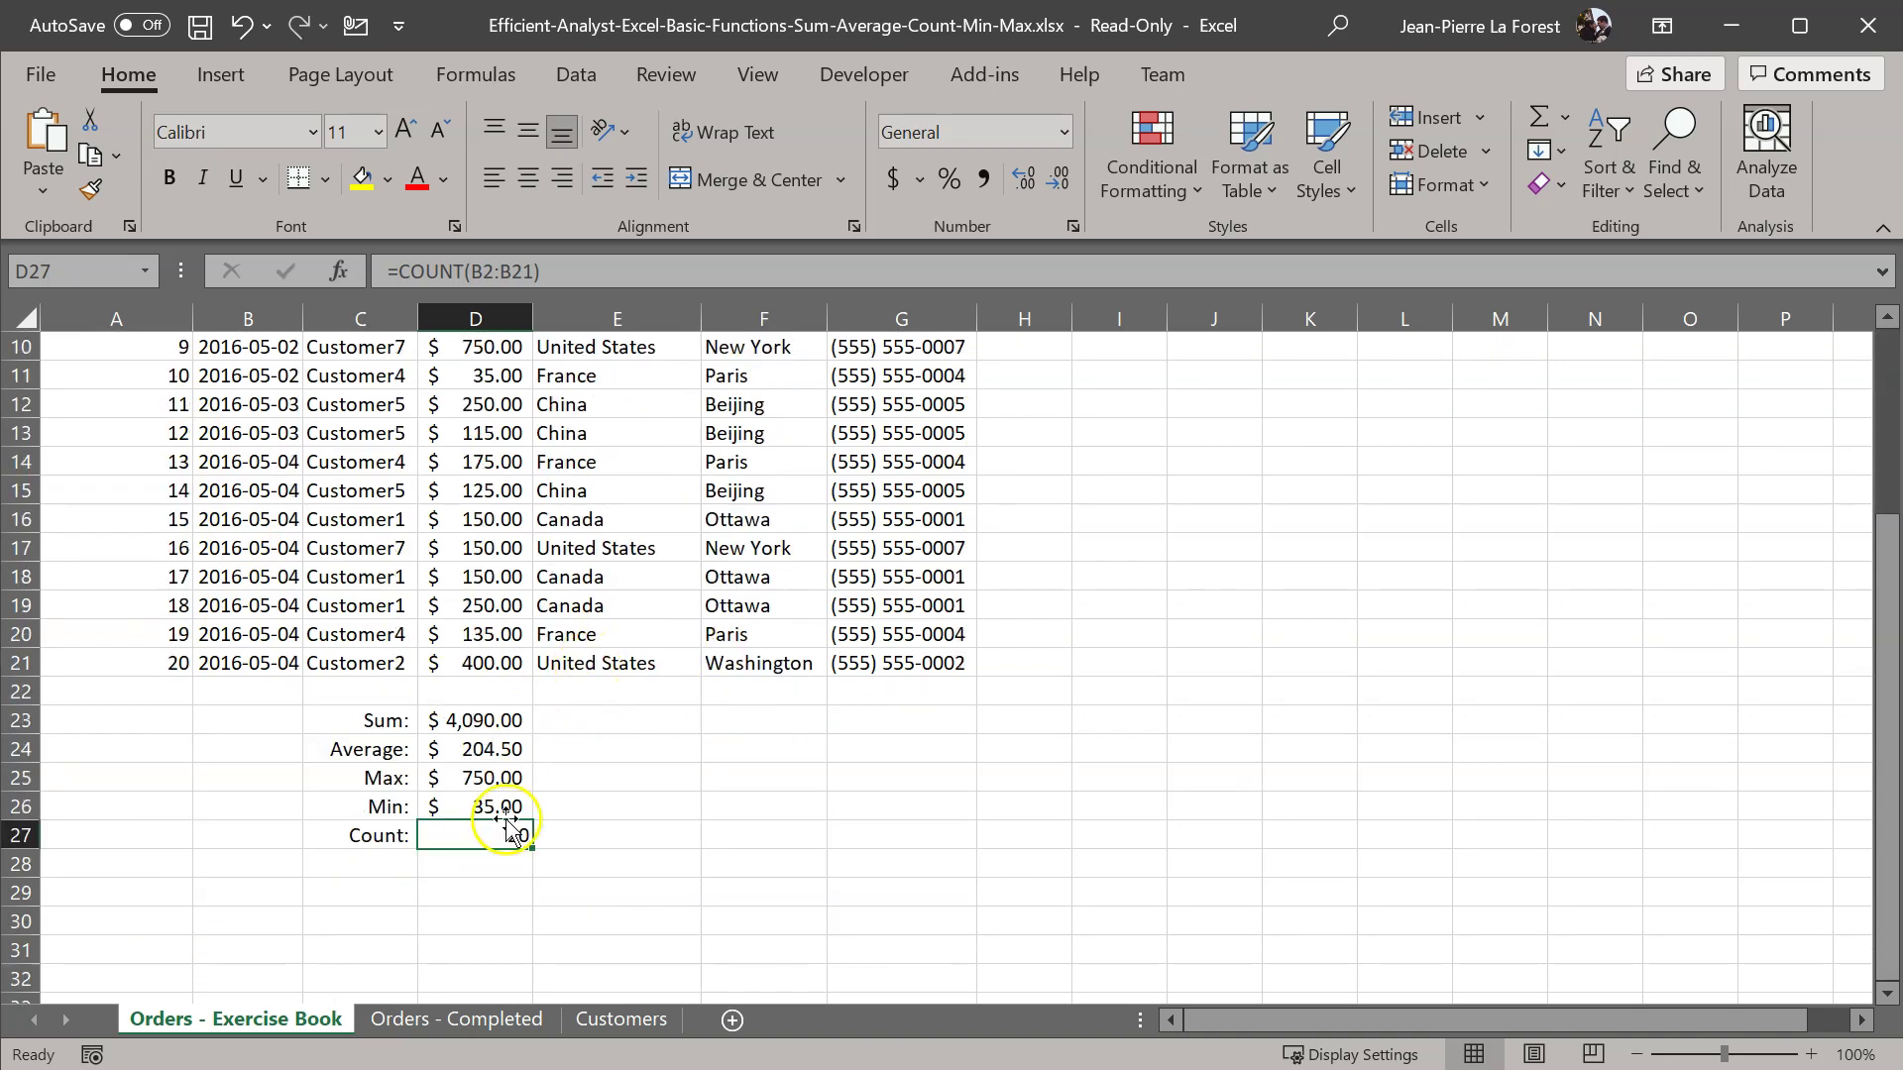
left_click(612, 722)
scroll(600, 860, "up", 3)
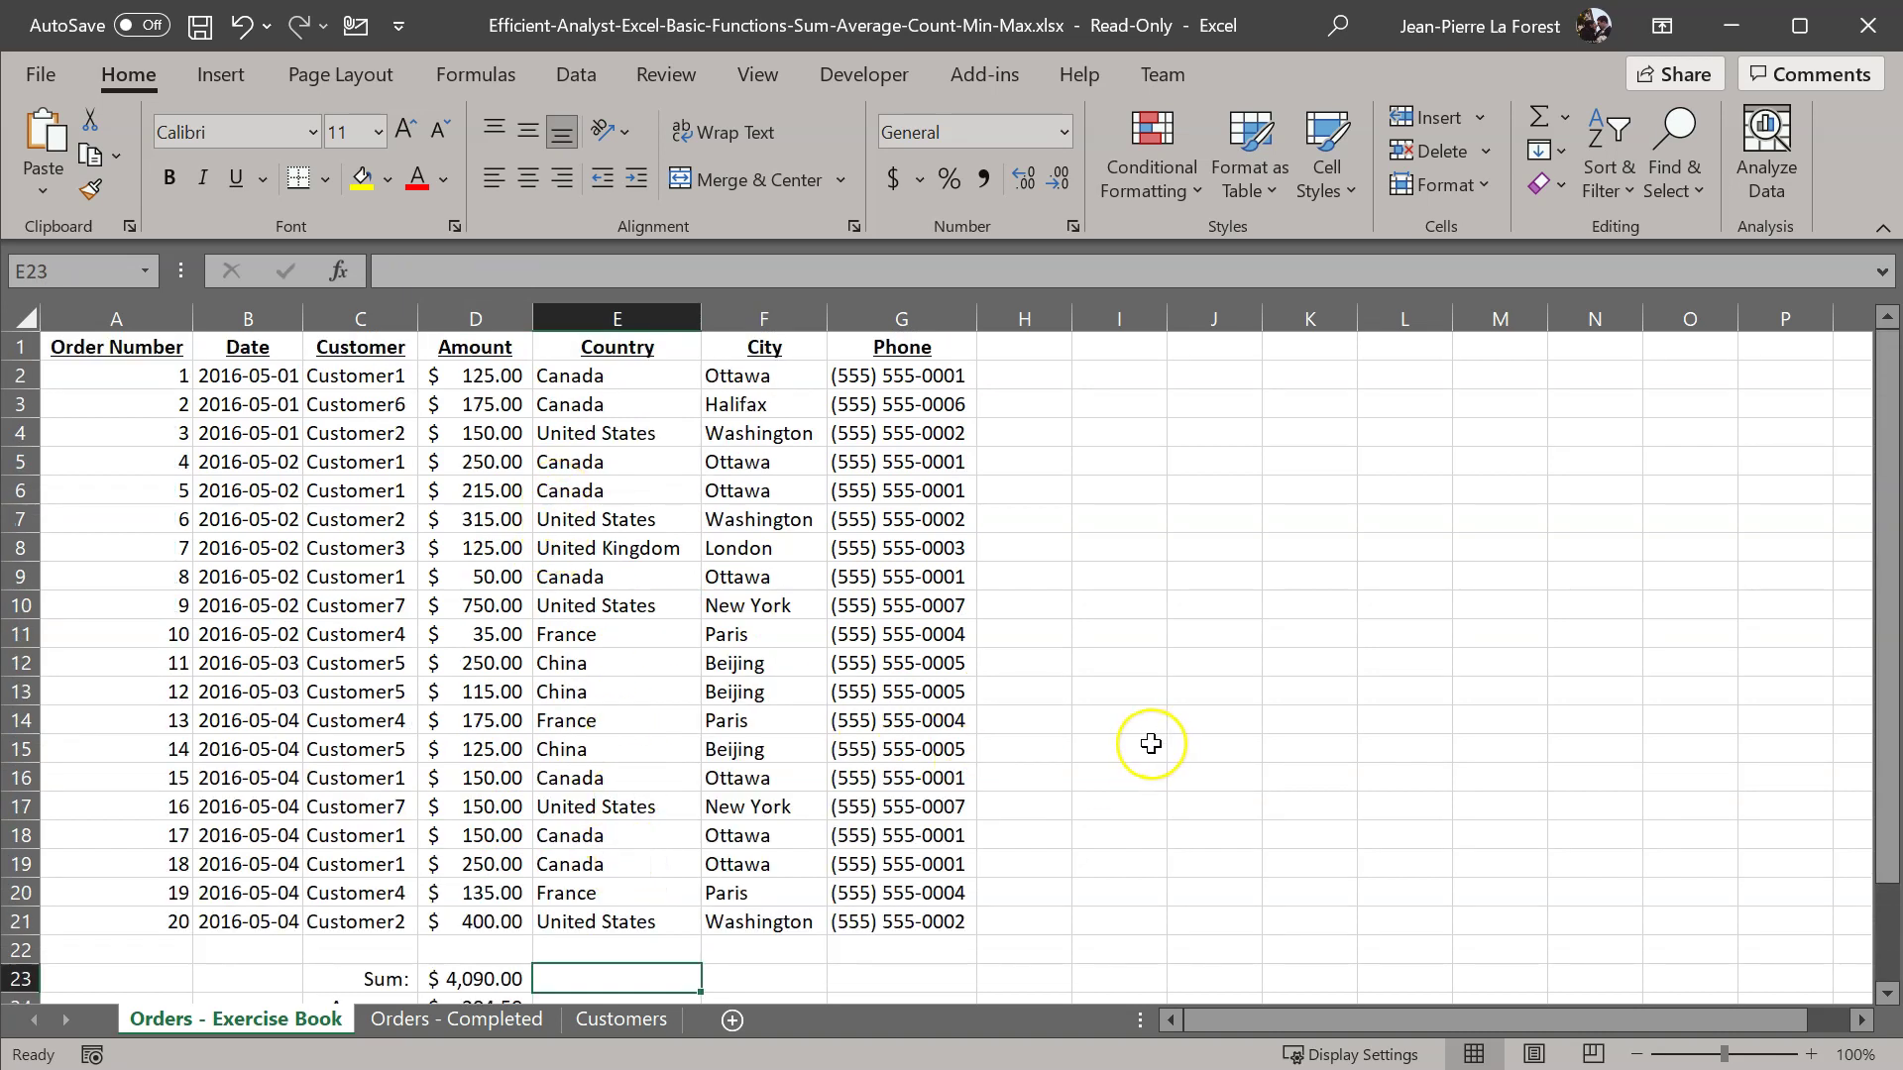
Start =SUM( in E23 listing cells D2 through D11 separated by commas.
type("=sum(")
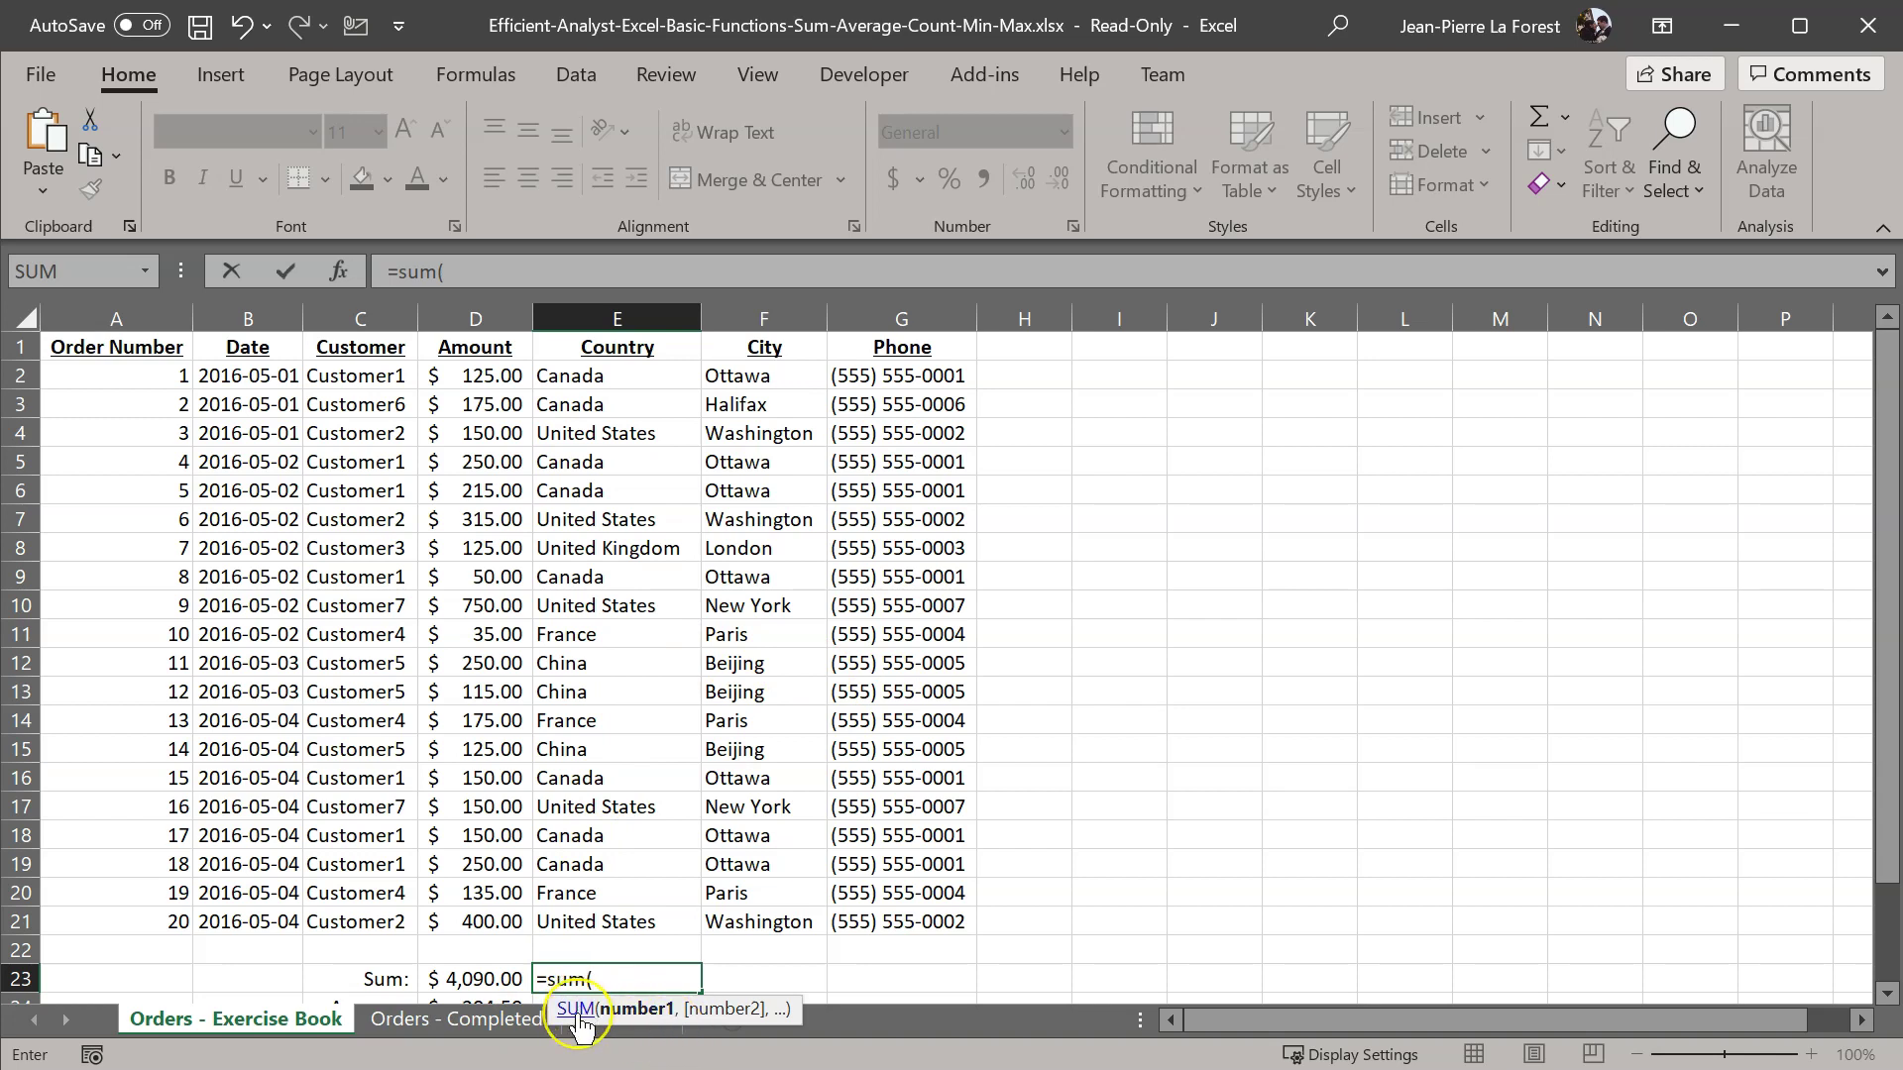
left_click(625, 1025)
left_click(490, 378)
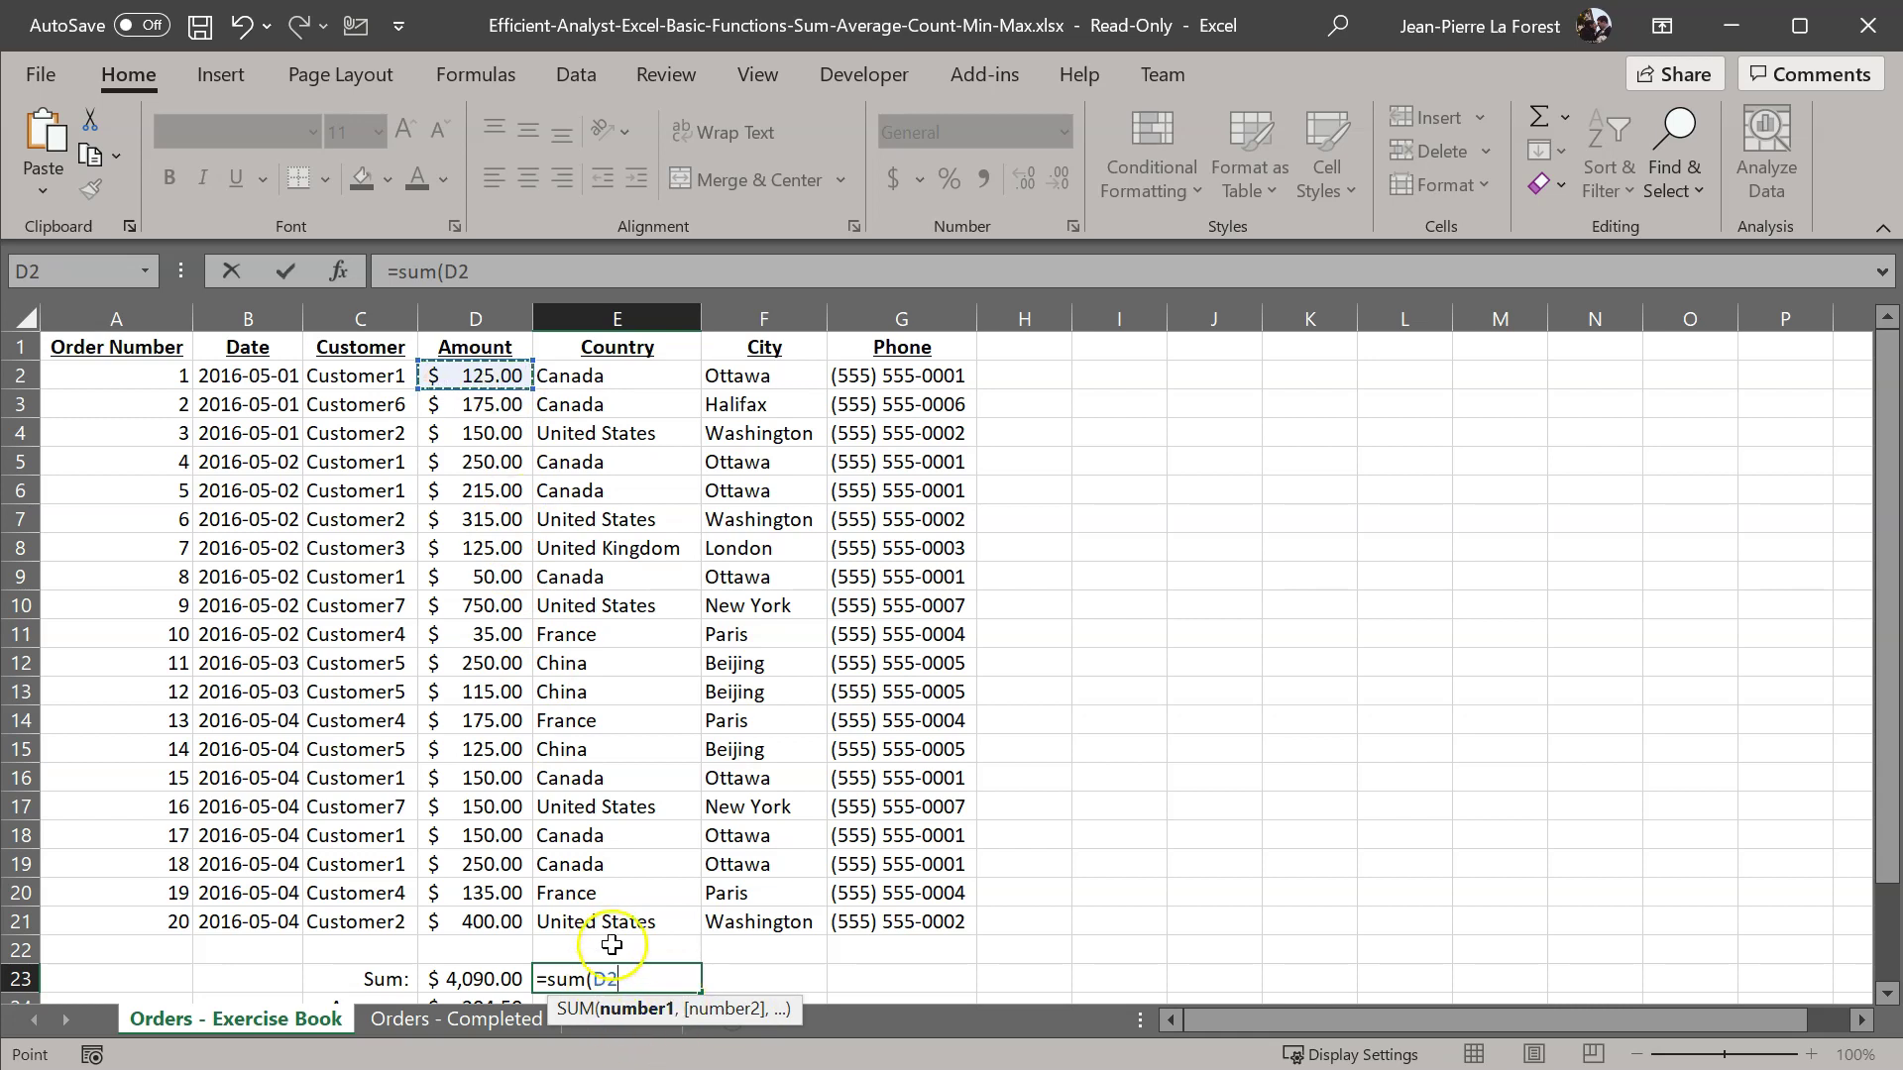
type(",")
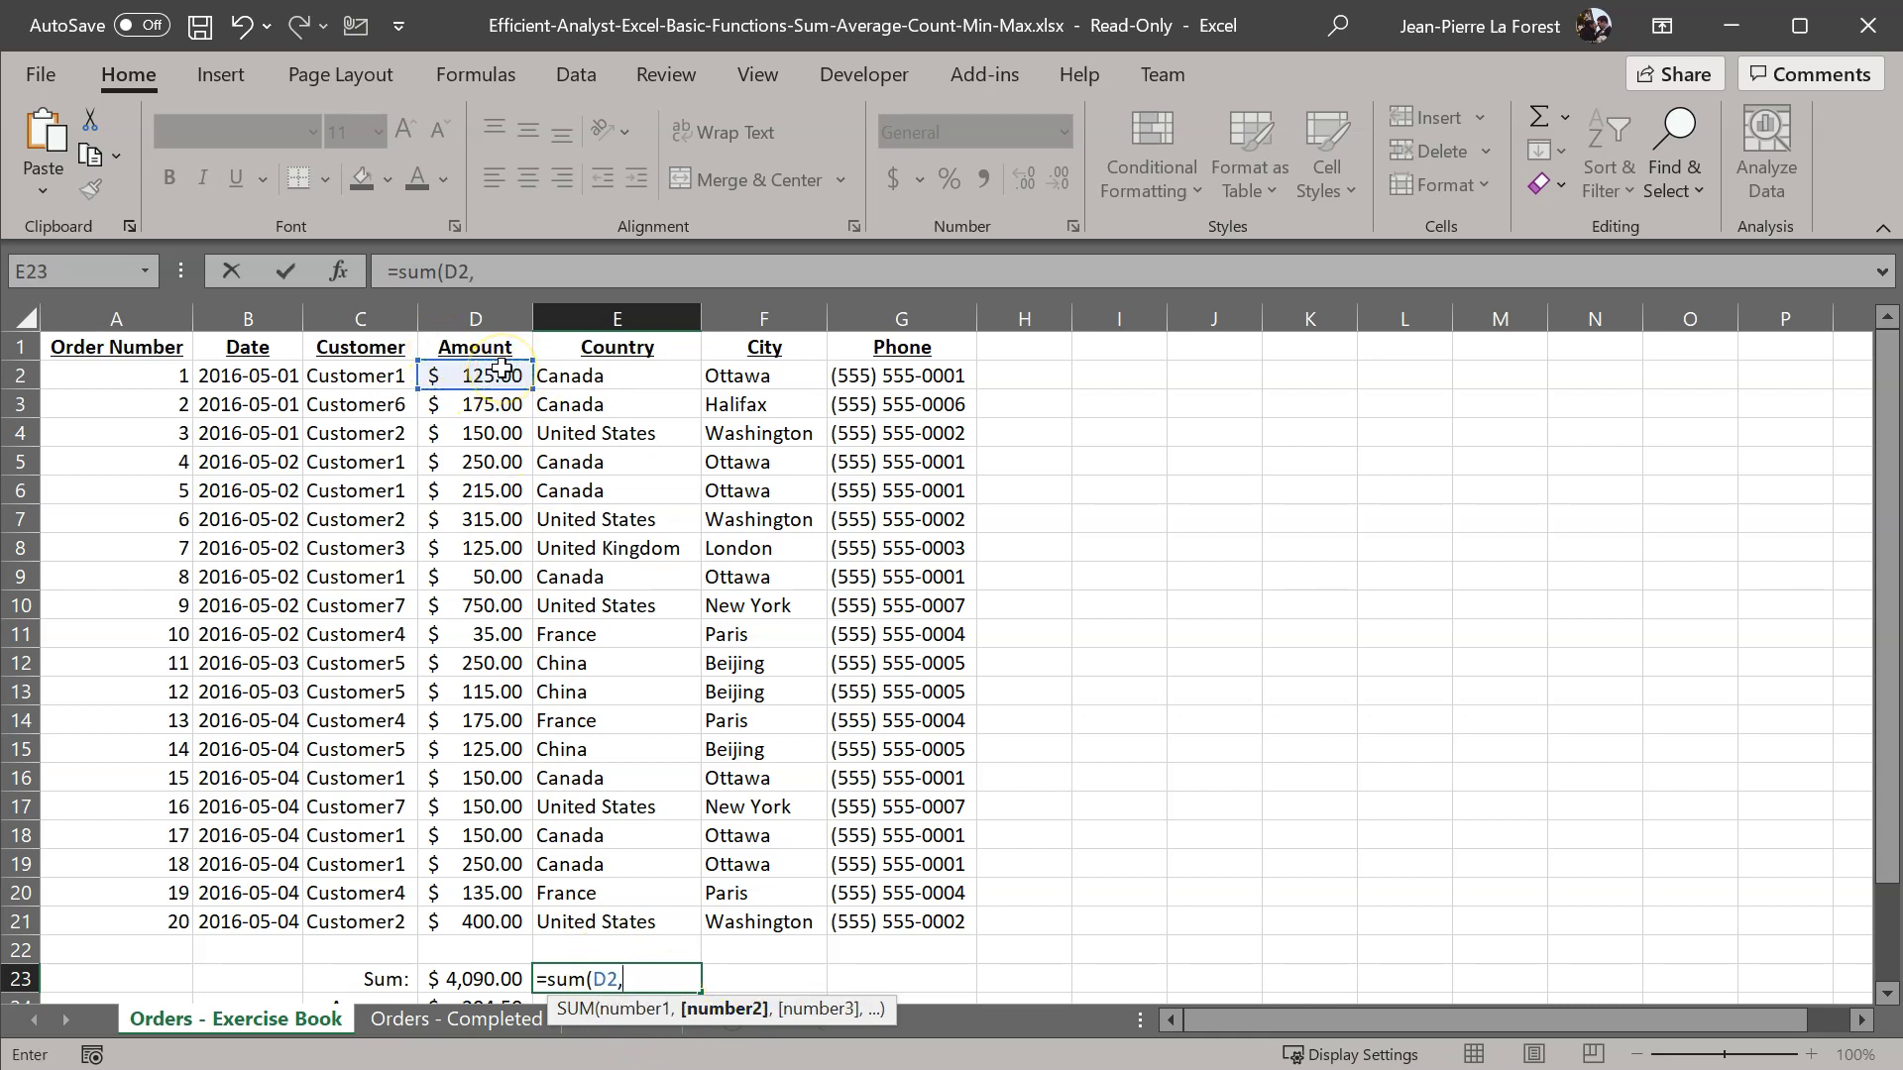
left_click(505, 404)
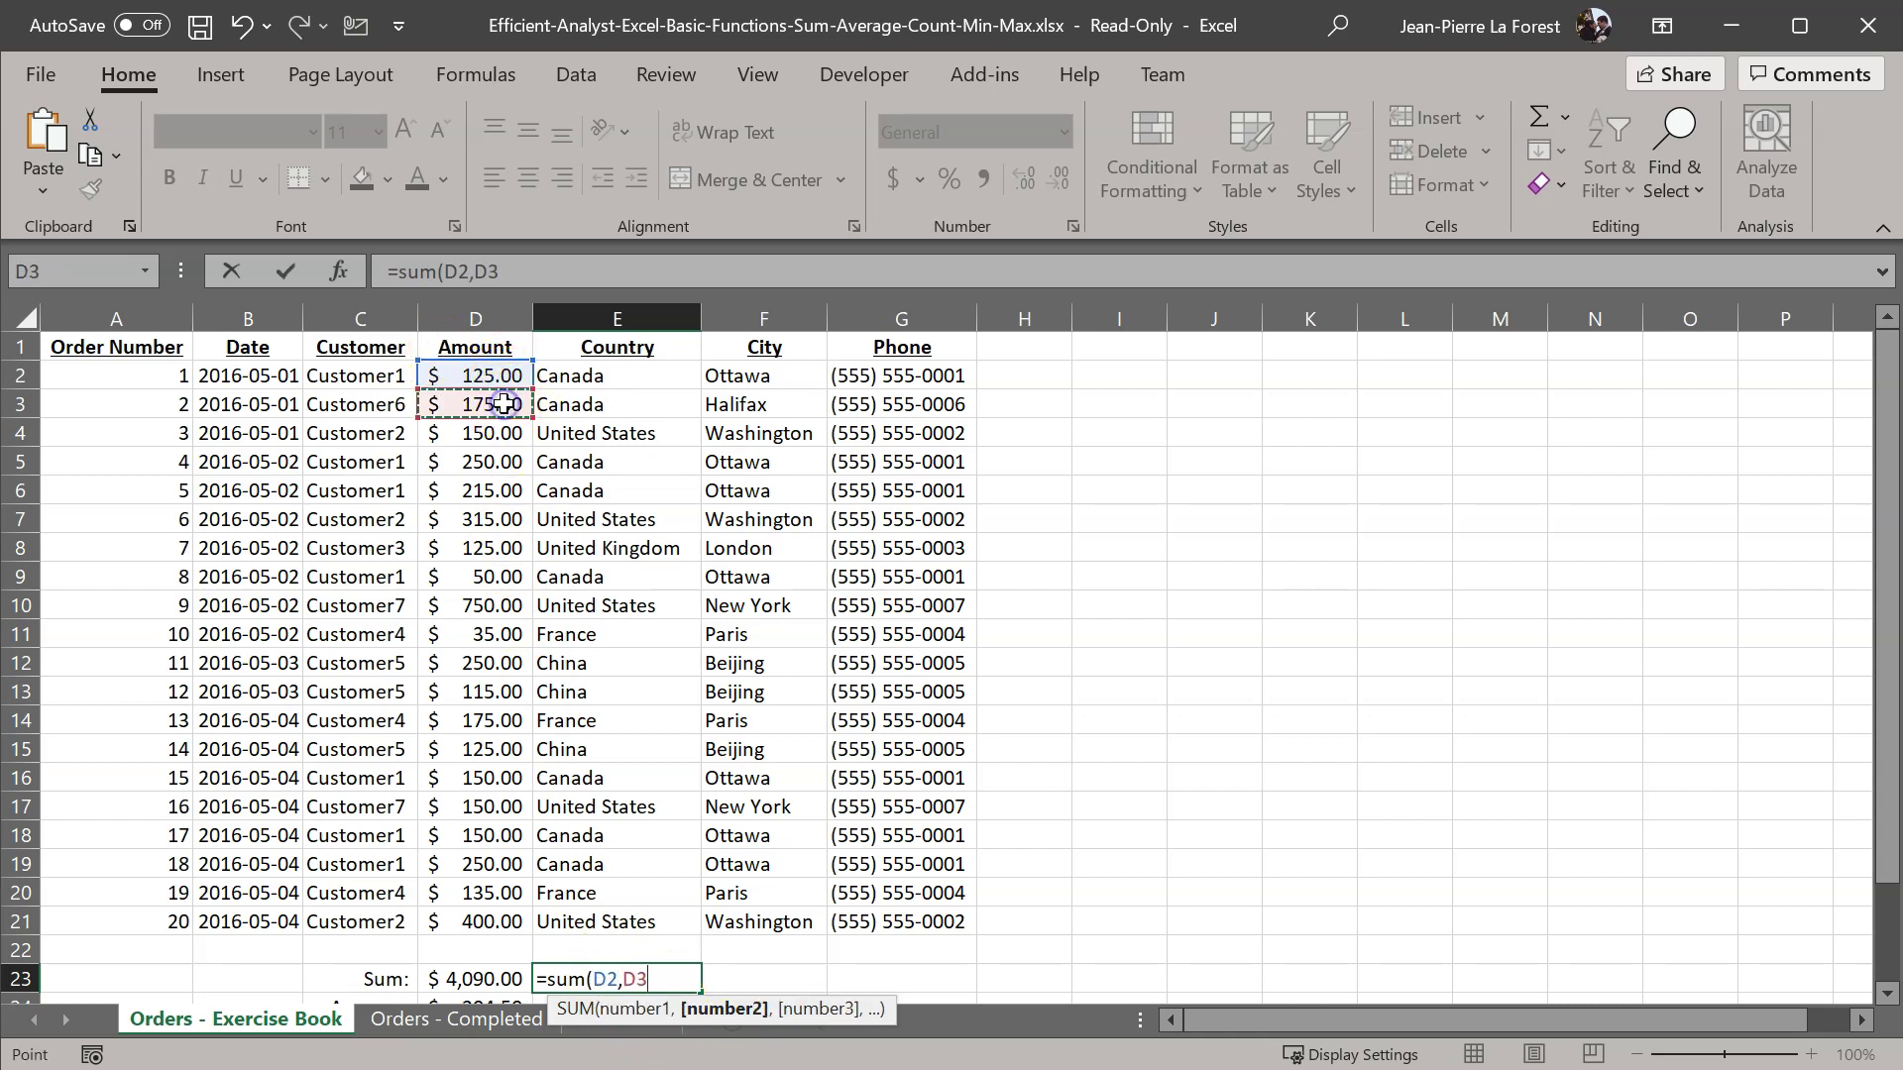
type(",")
left_click(490, 433)
type(",")
left_click(489, 463)
type(",")
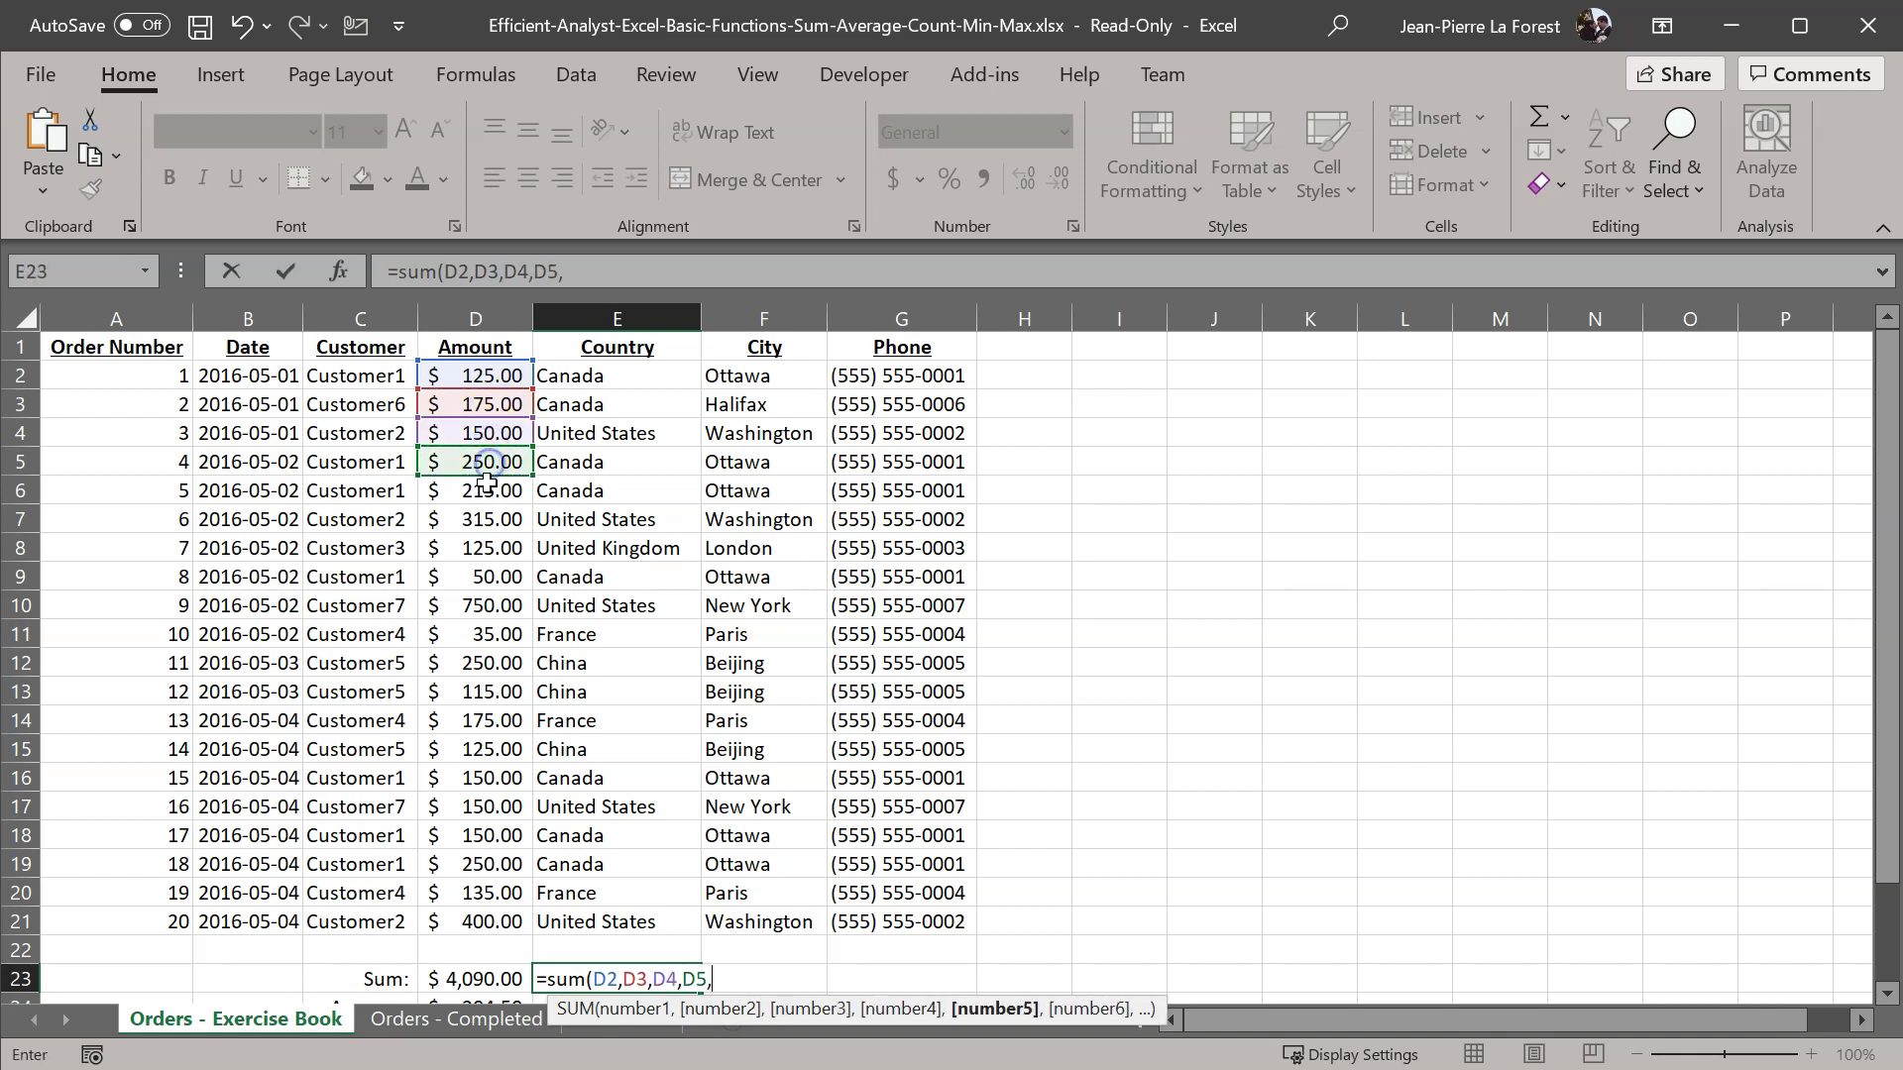
left_click(490, 491)
type(",")
left_click(491, 519)
type(",")
left_click(492, 545)
type(",")
left_click(496, 578)
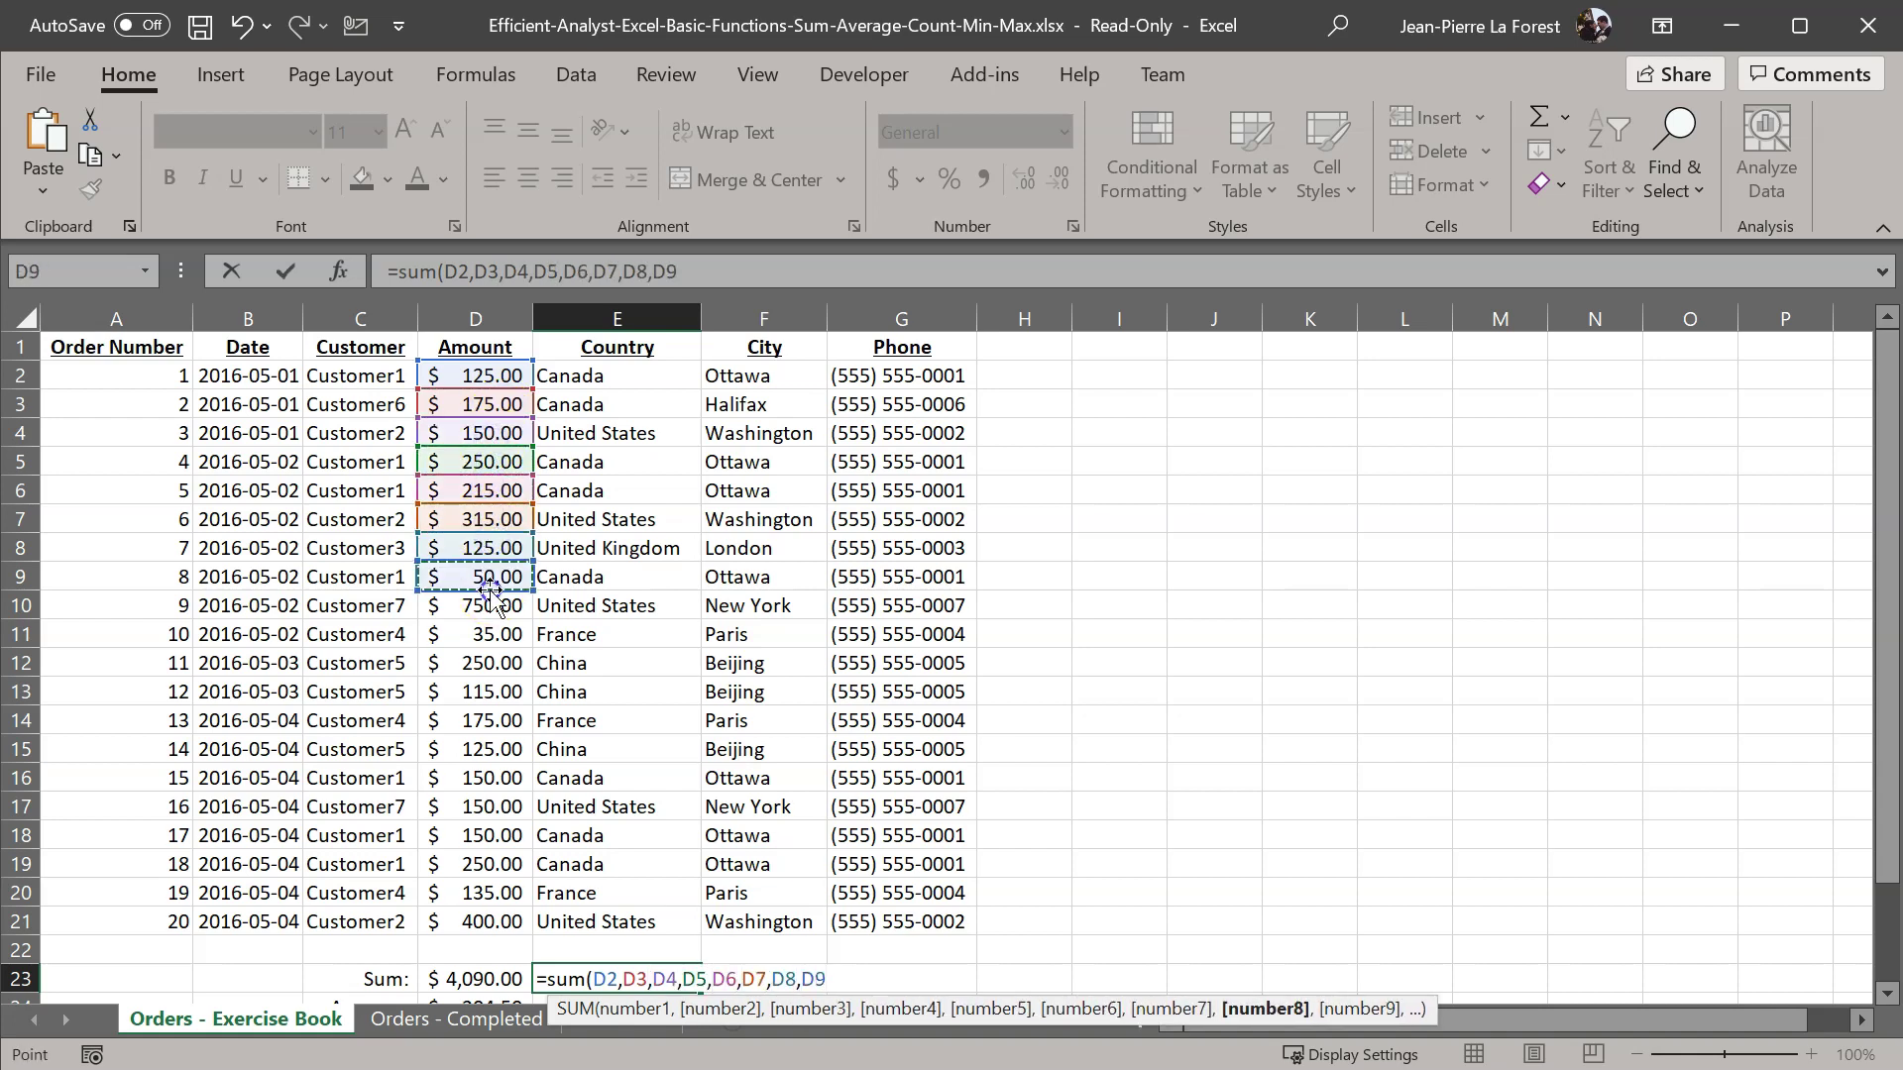
type(",,")
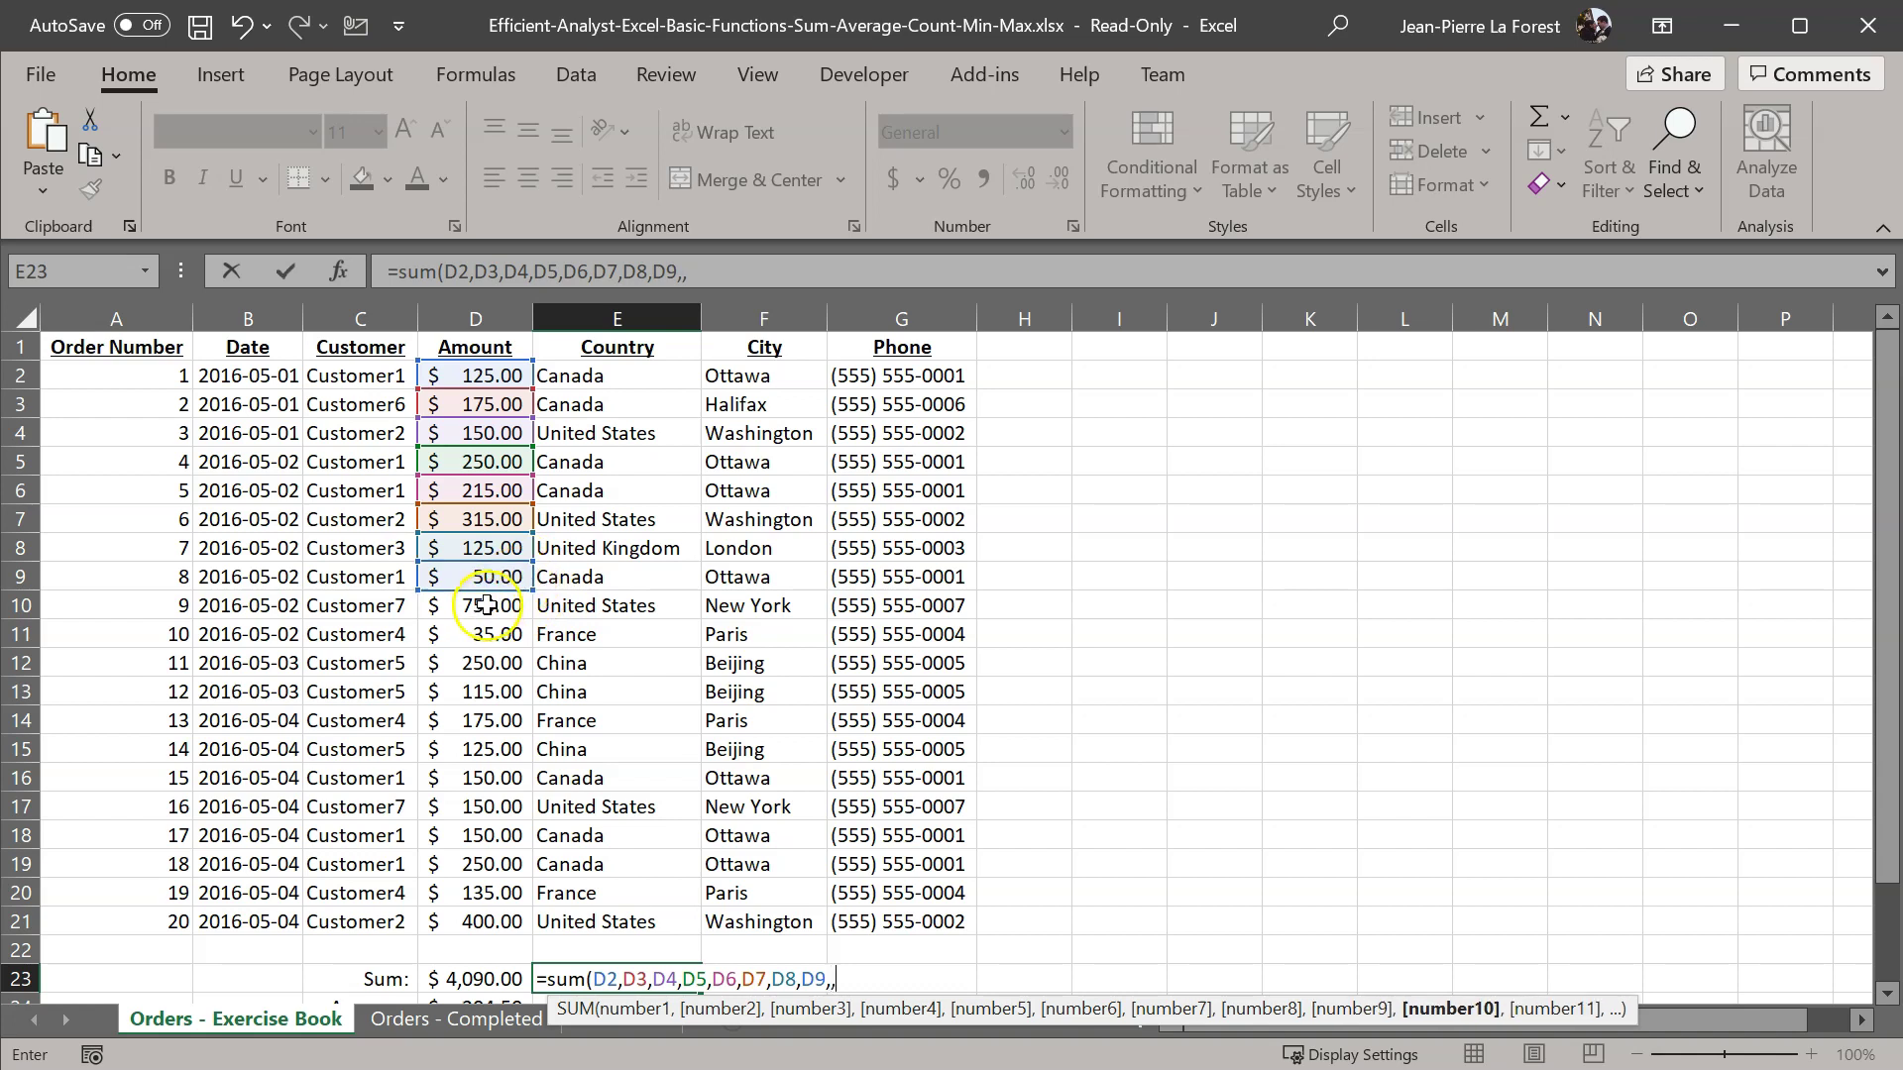
left_click(493, 605)
type(",")
left_click(495, 636)
type(",")
Add cells D12 through D21 and close the formula, totalling $4,090.00.
left_click(492, 663)
type(",")
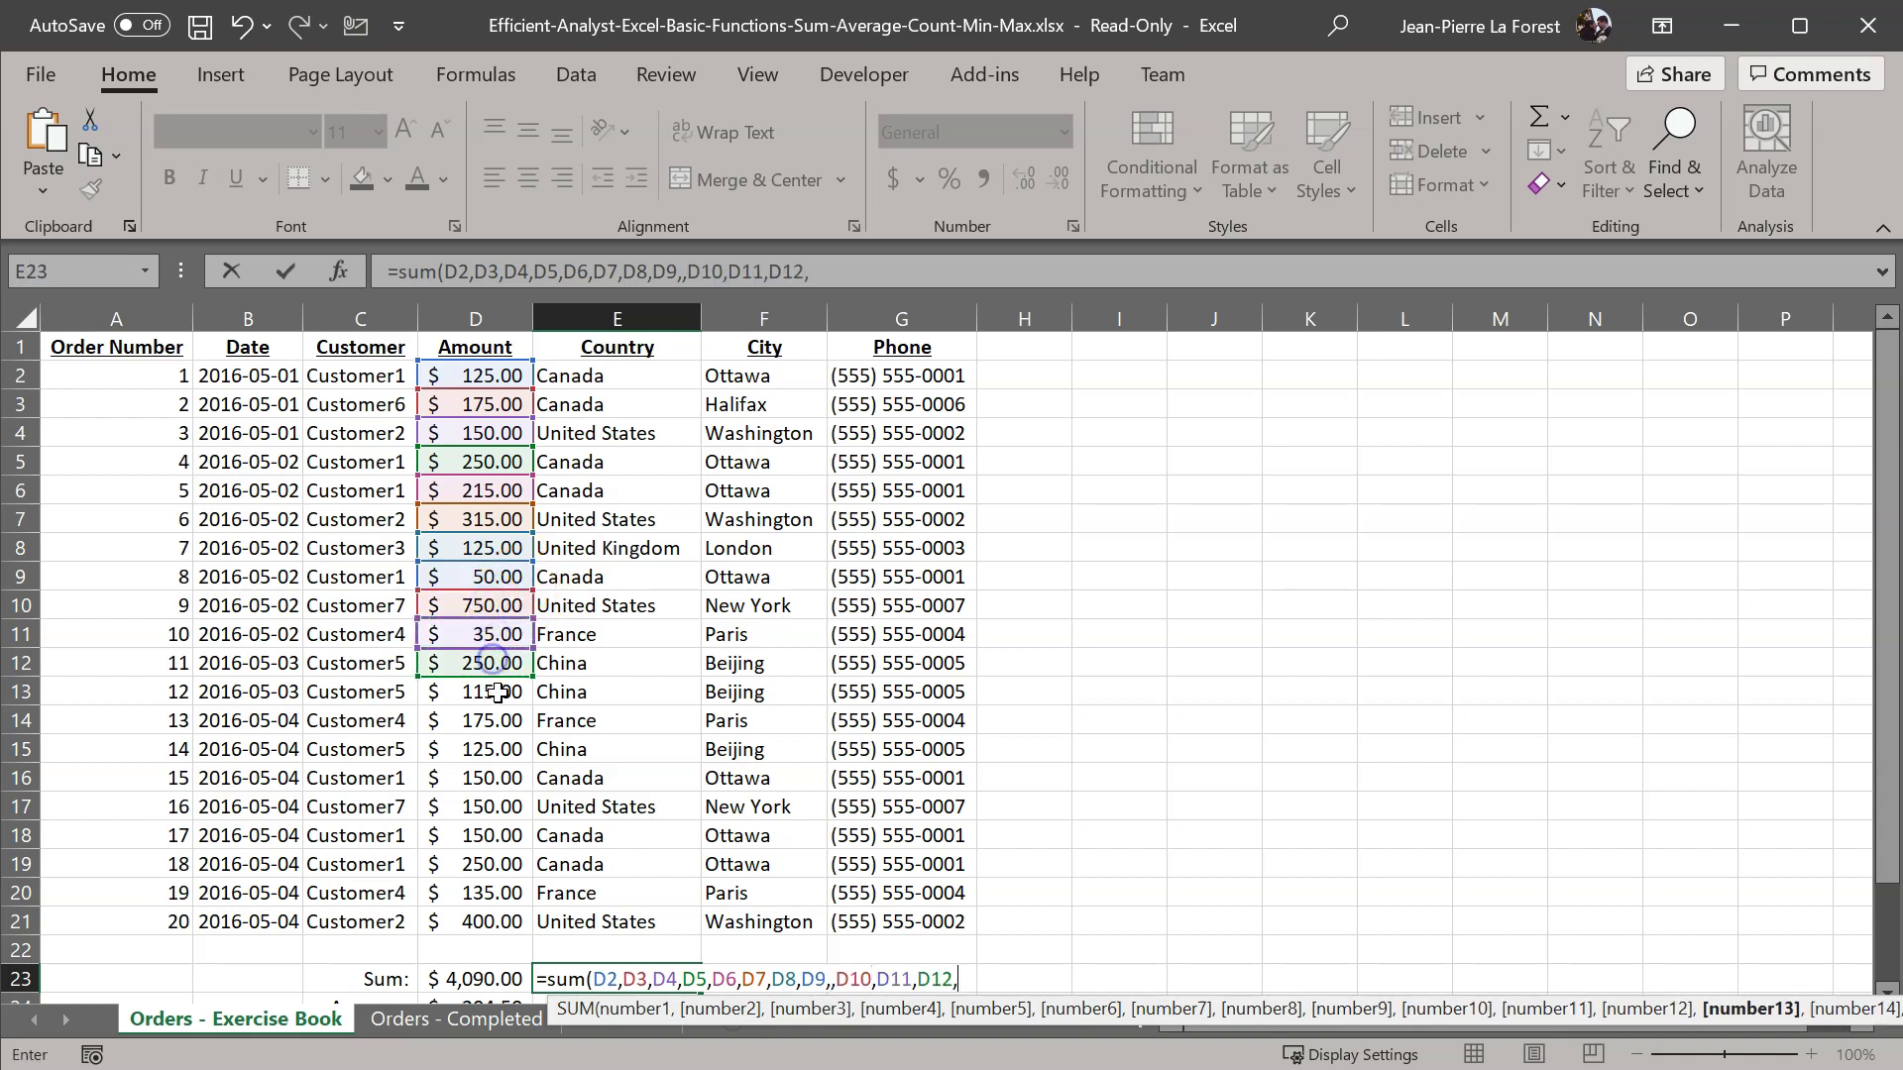
left_click(493, 692)
type(",")
left_click(494, 721)
type(",")
left_click(494, 750)
type(",")
left_click(494, 779)
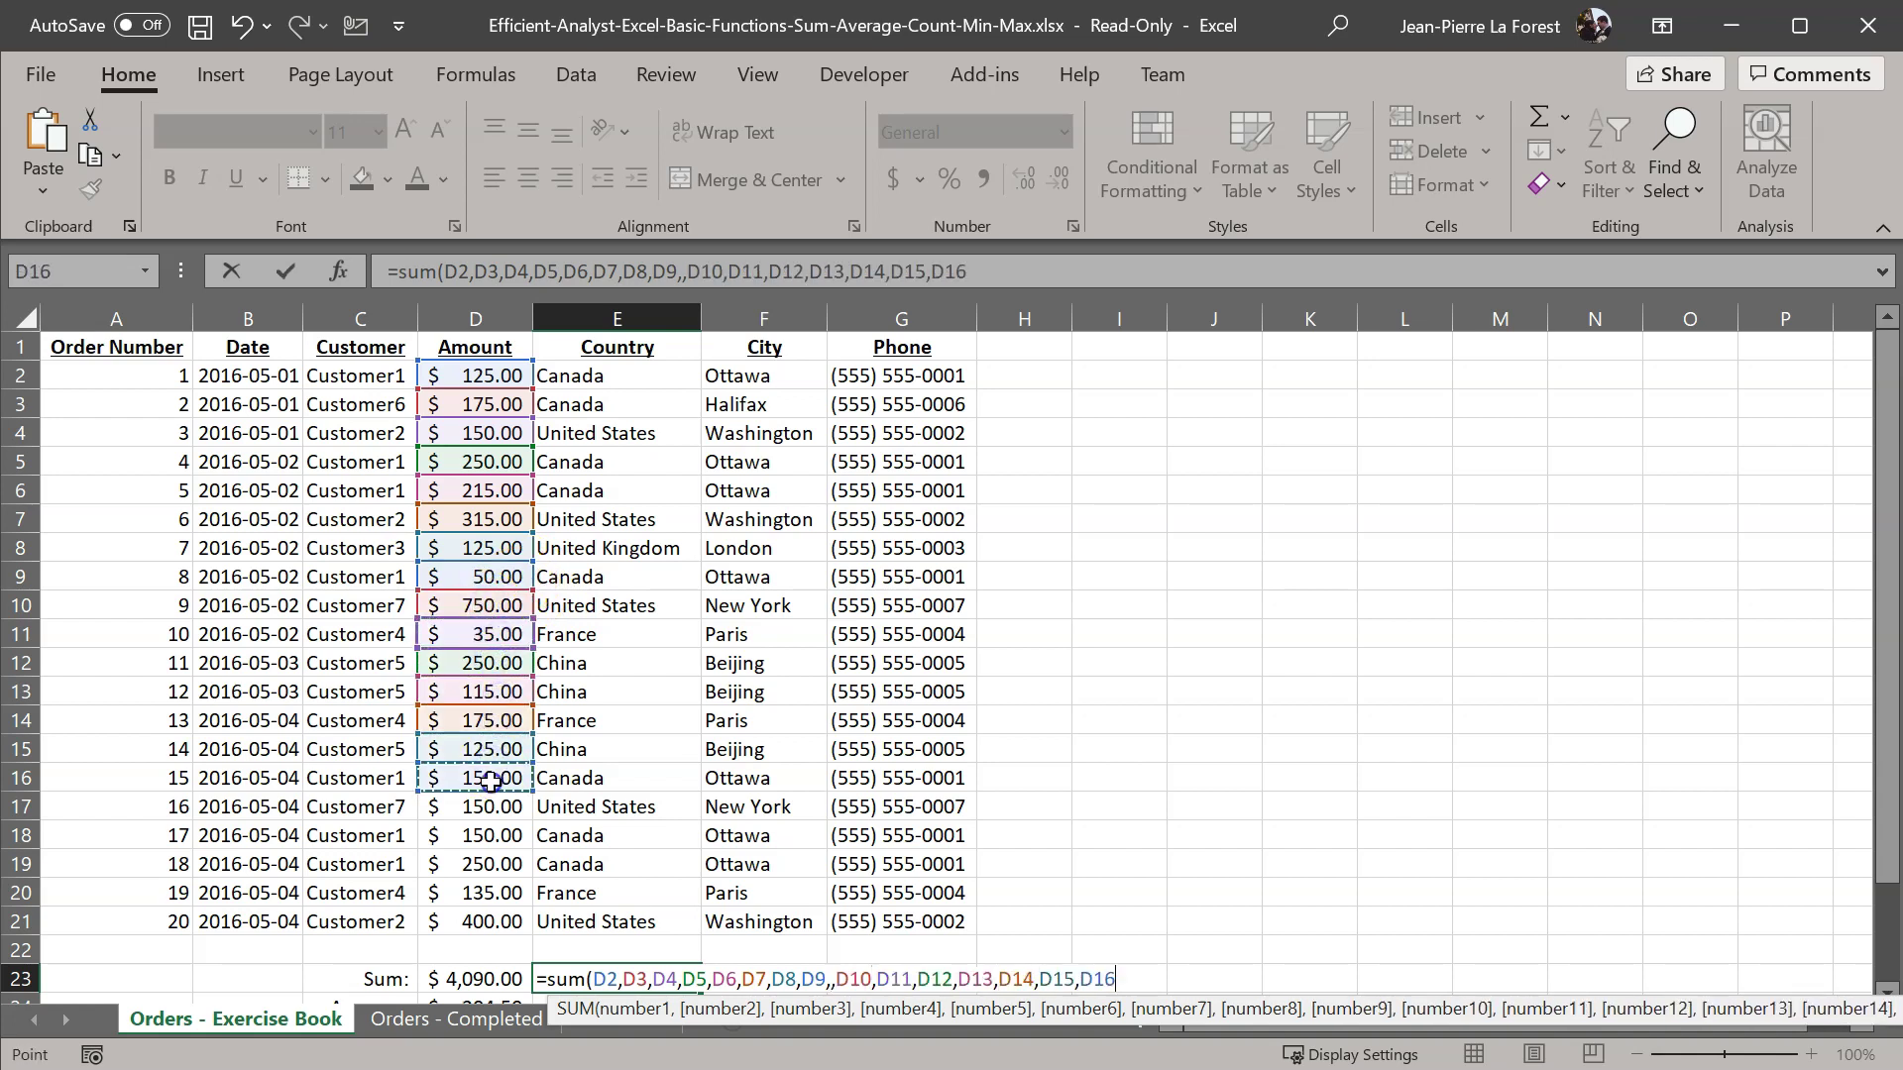
type(",")
left_click(495, 808)
type(",")
left_click(495, 837)
type(",")
left_click(493, 865)
type(",")
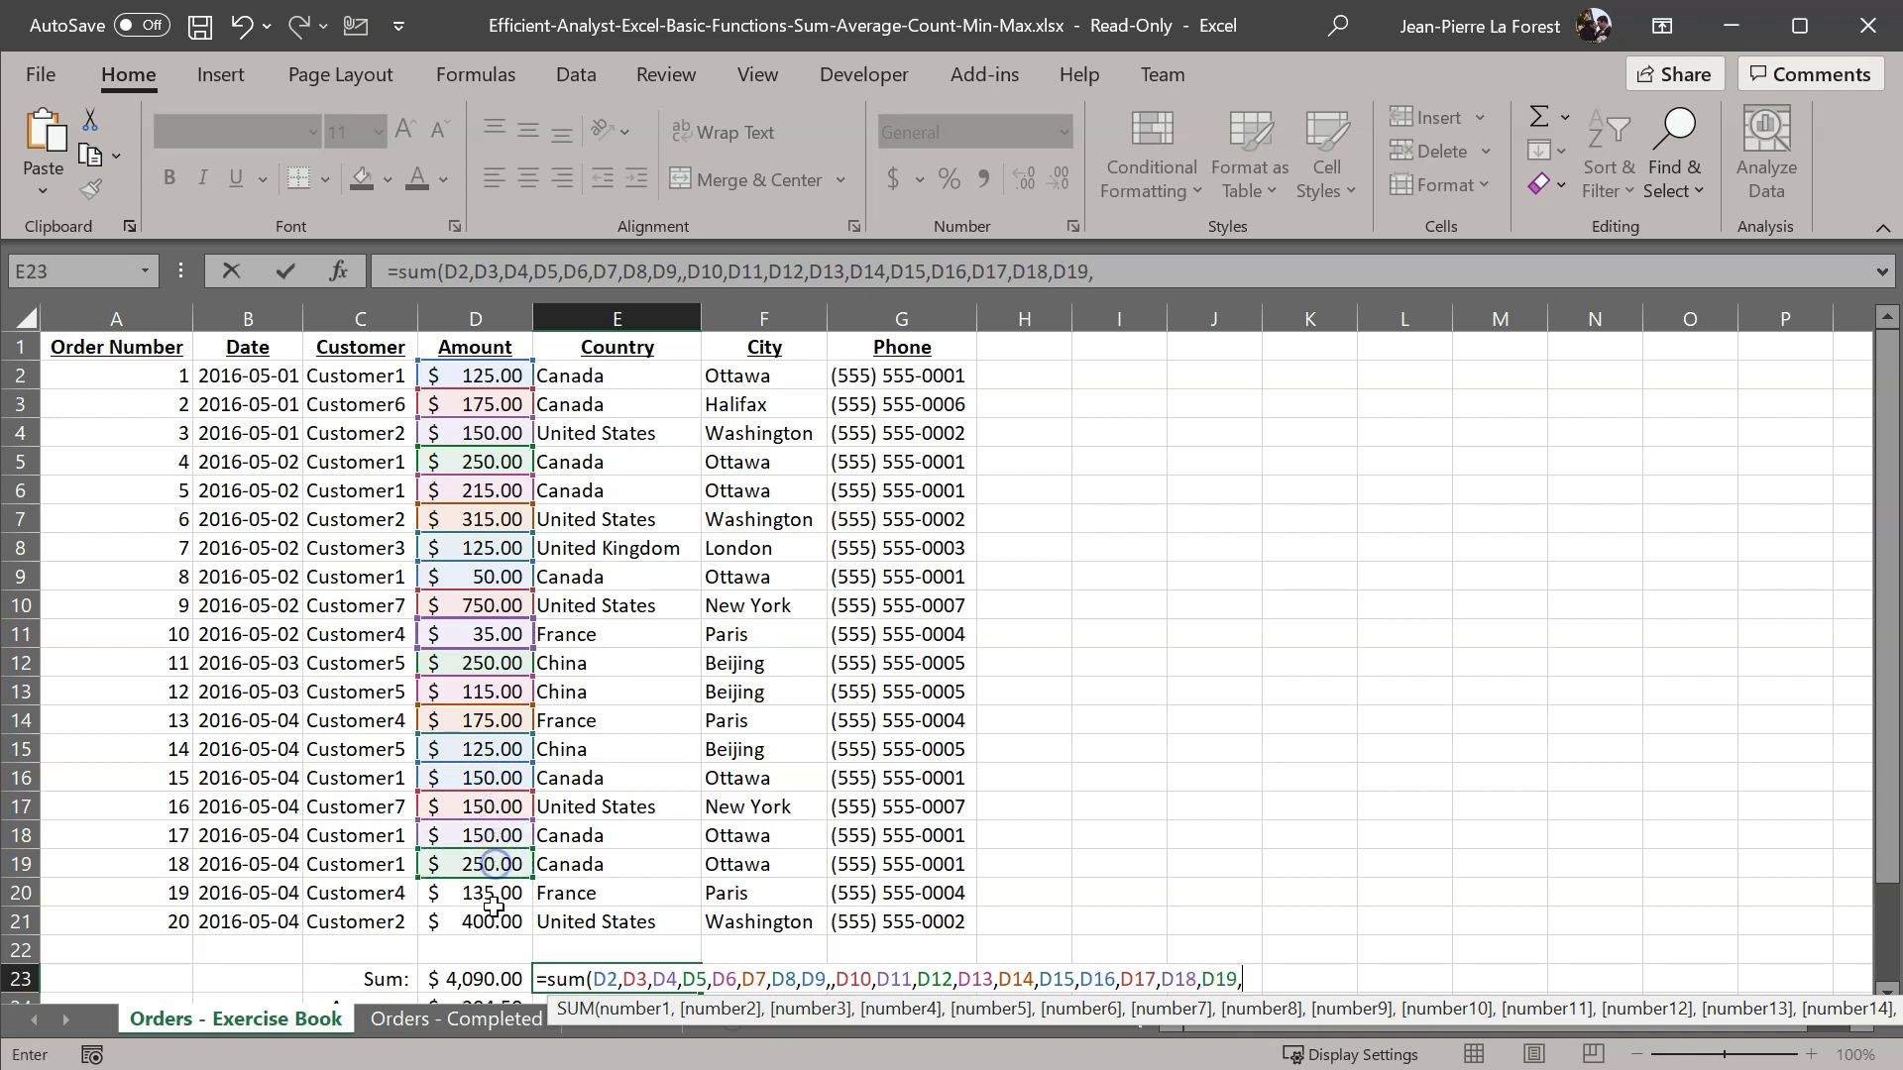
left_click(495, 894)
left_click(494, 922)
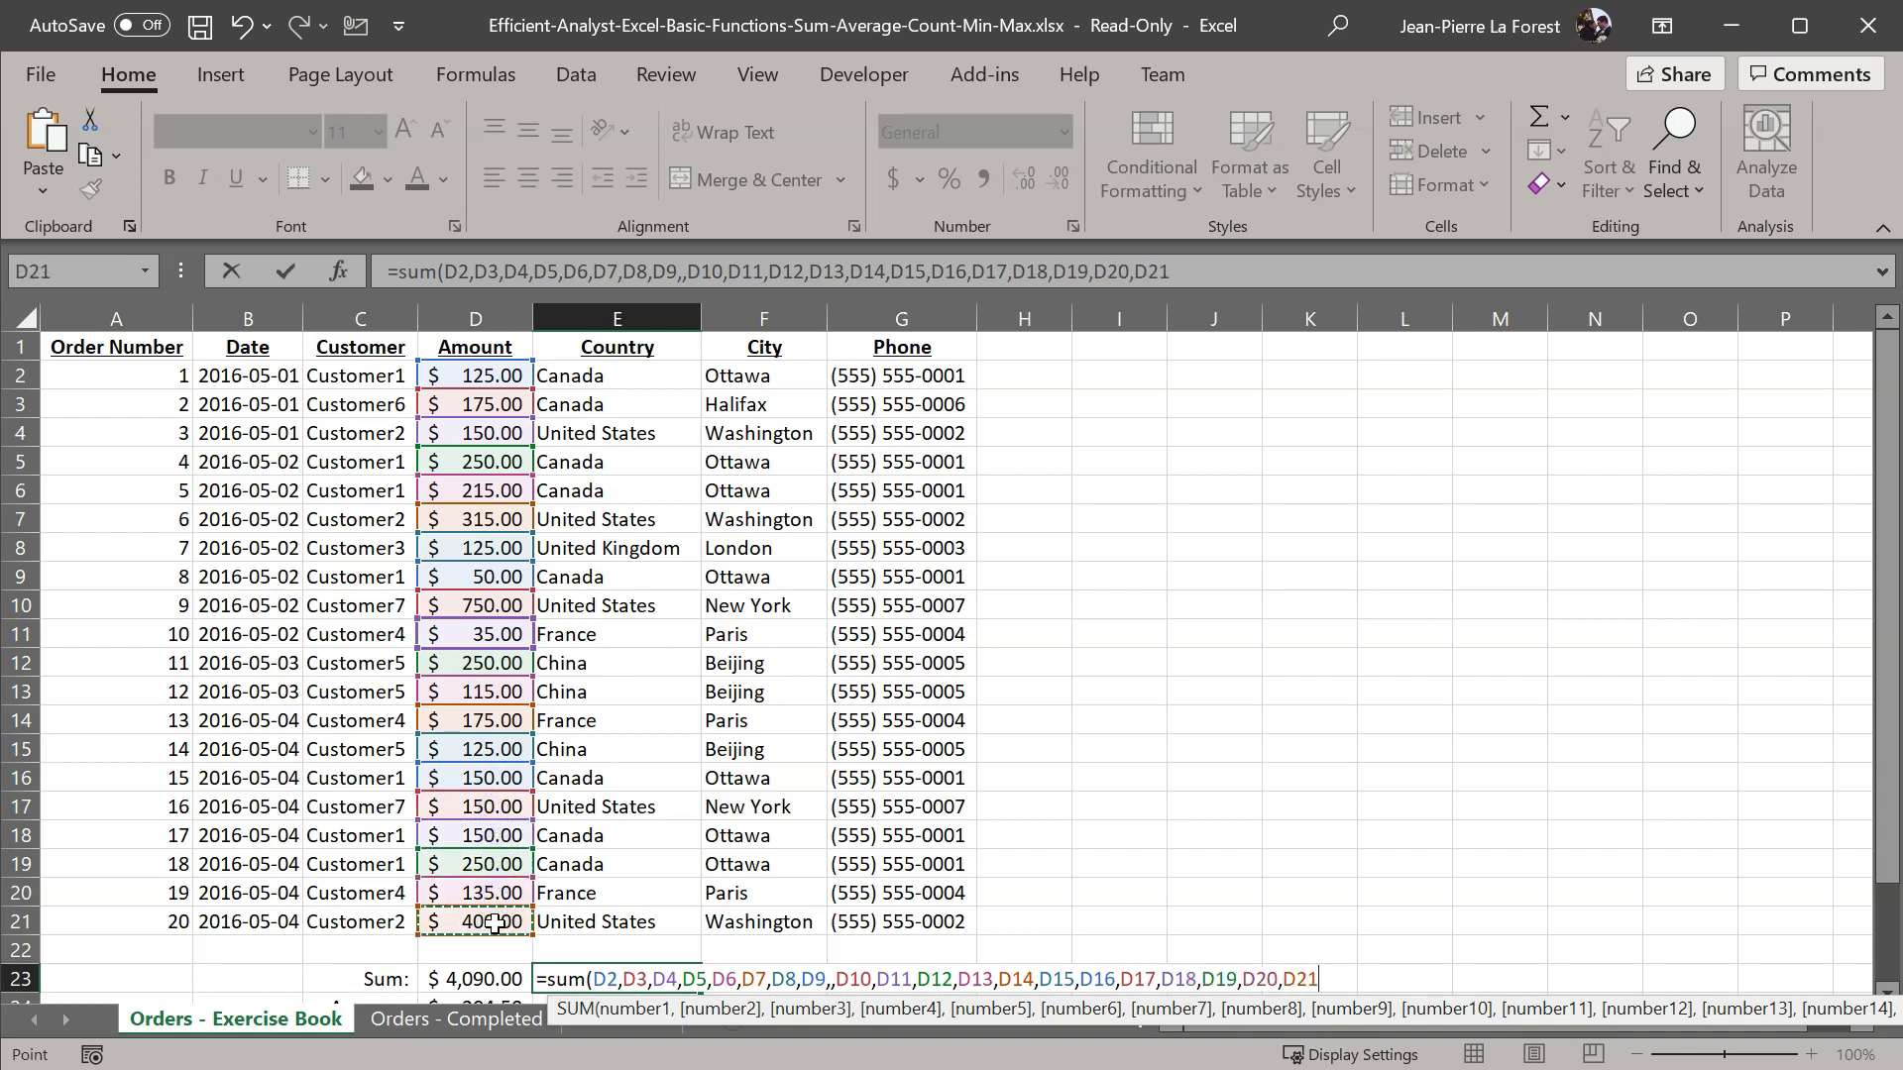
left_click(504, 927)
type(")")
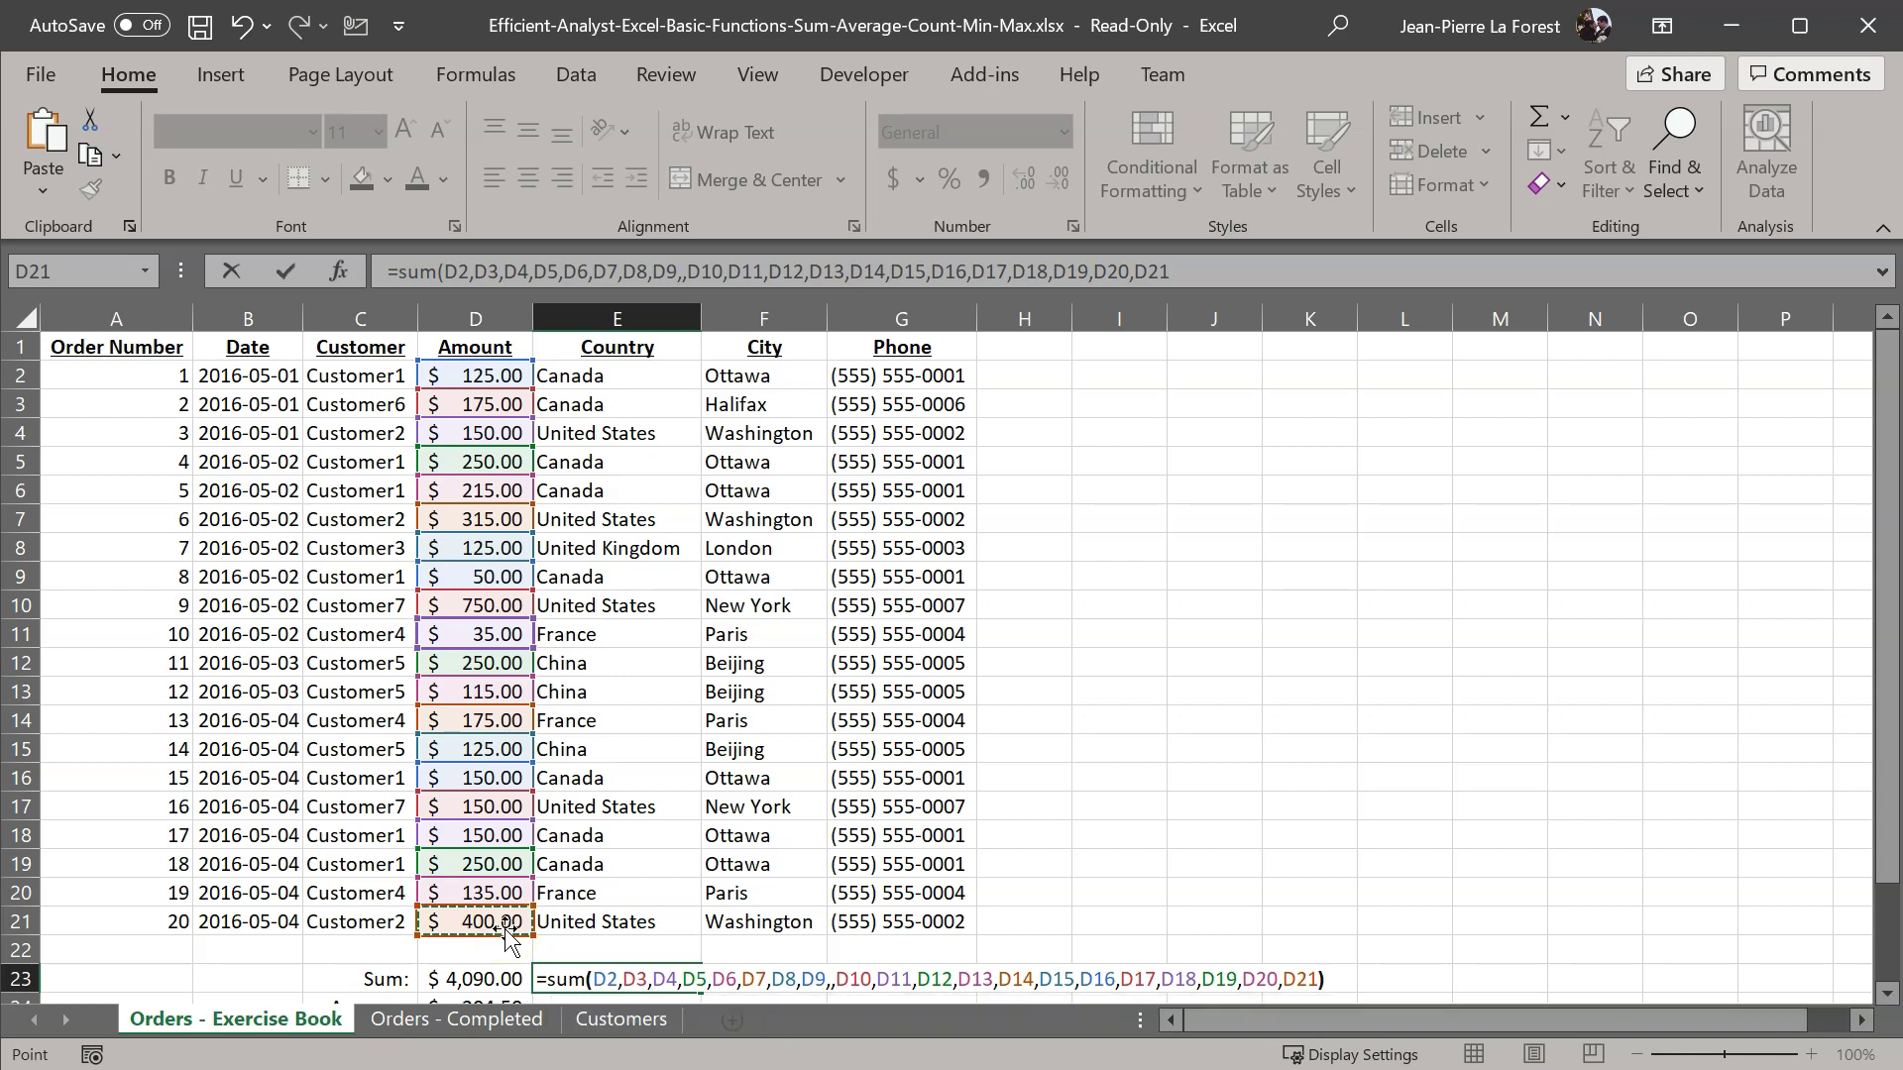
key("Return")
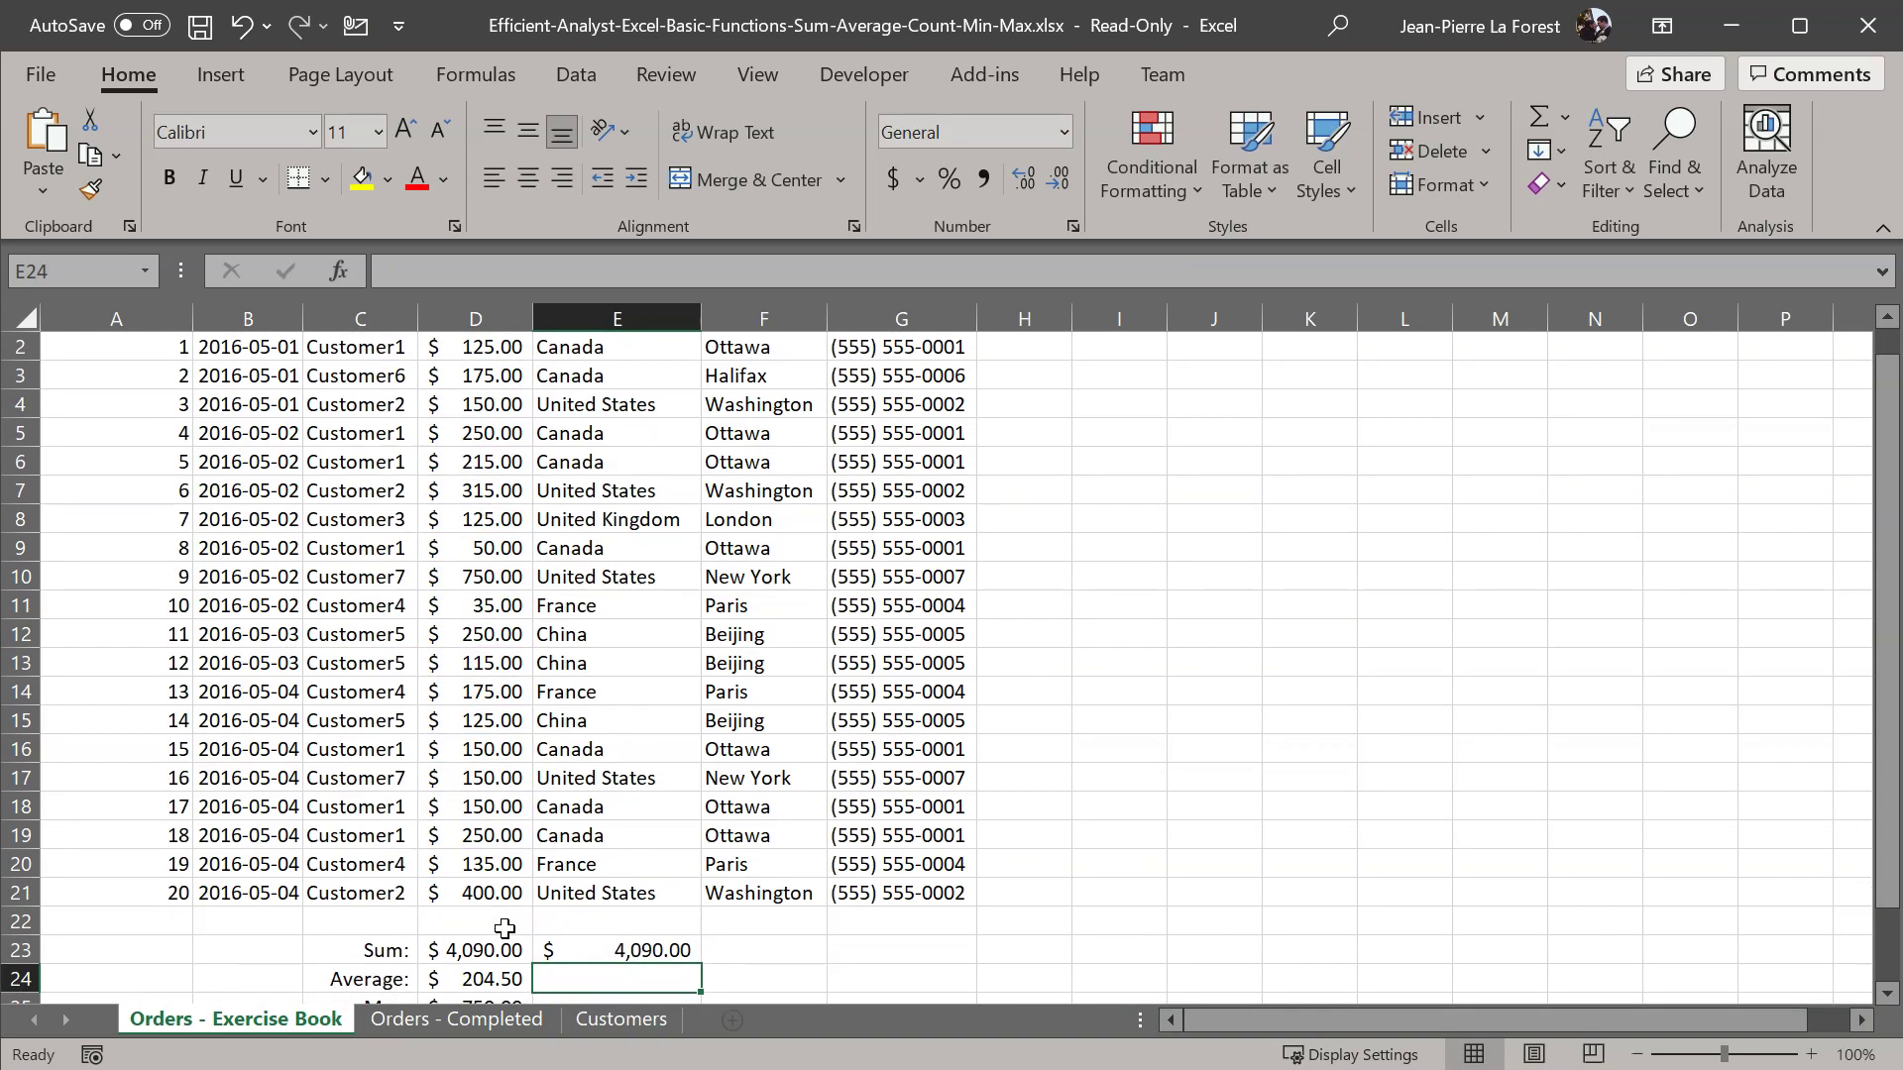
key("Up")
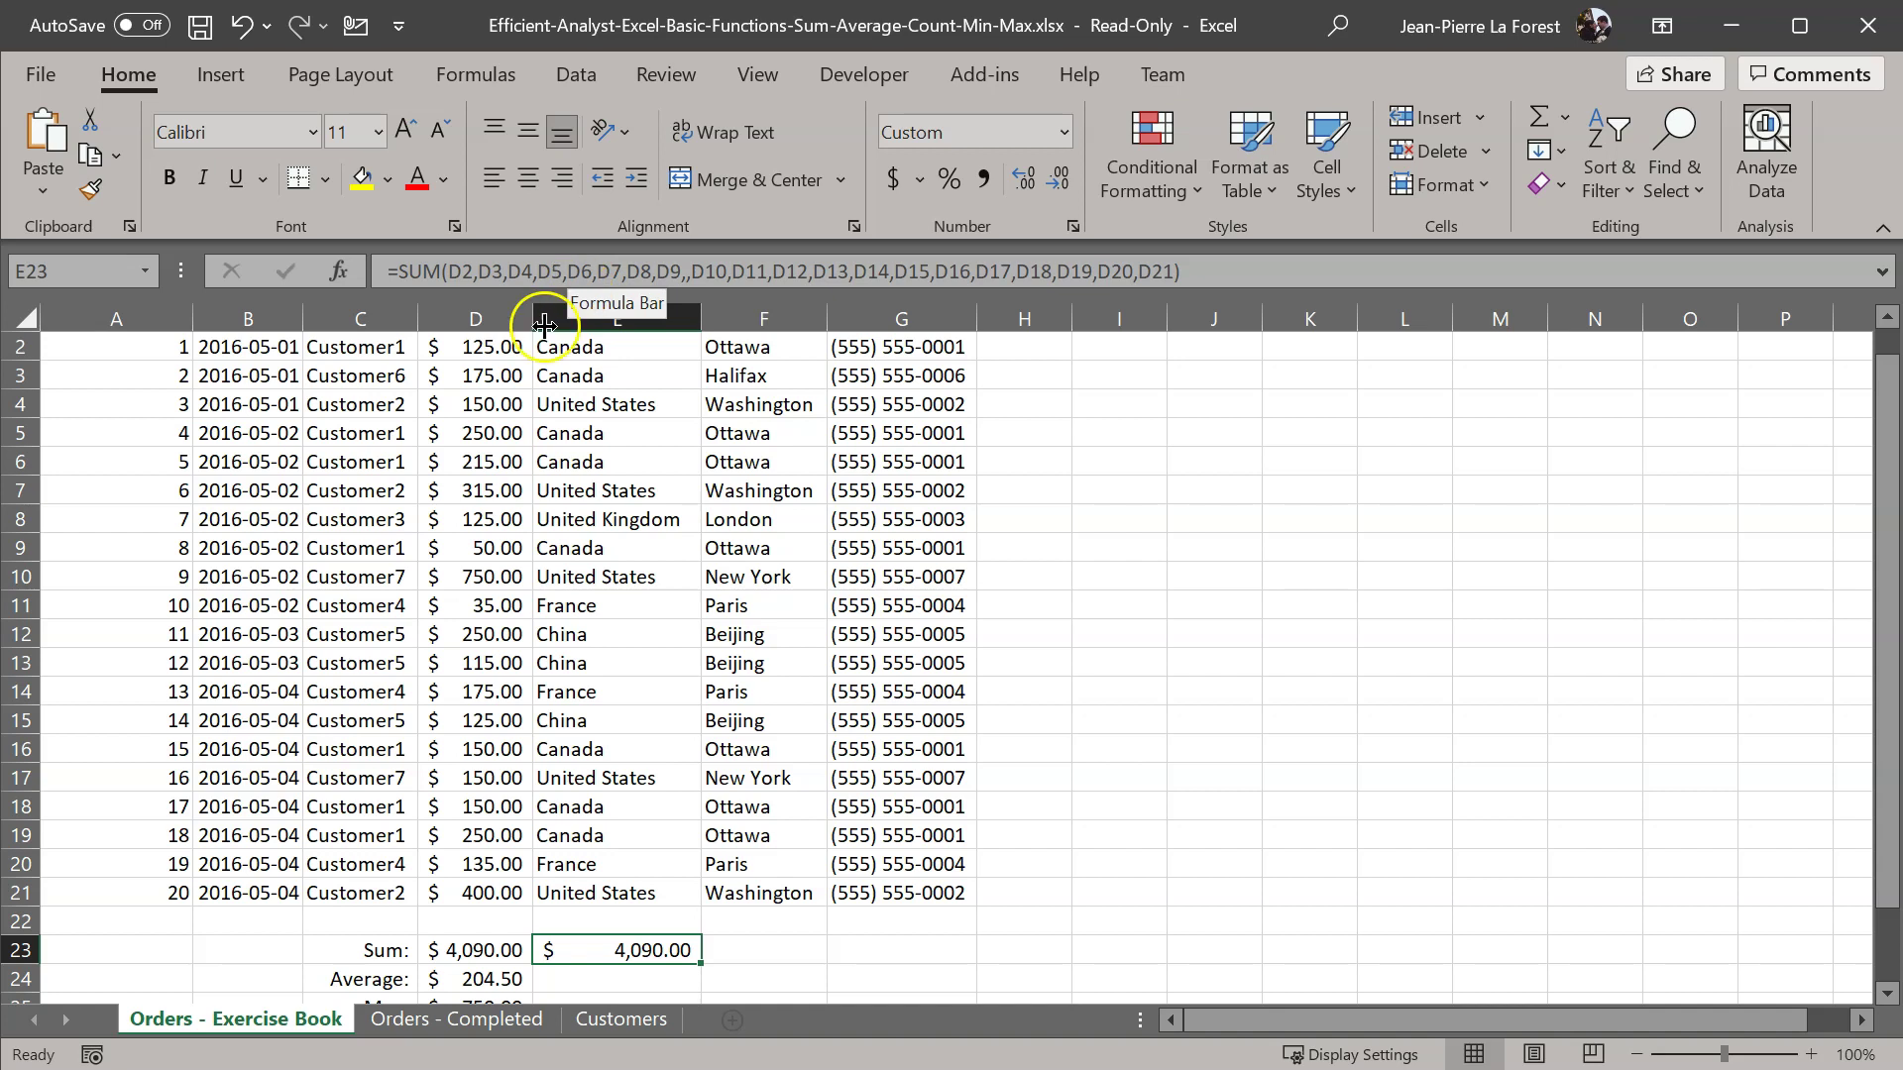
Compare the D23 and E23 sum formulas, then clear the long-hand sum from E23.
left_click(509, 950)
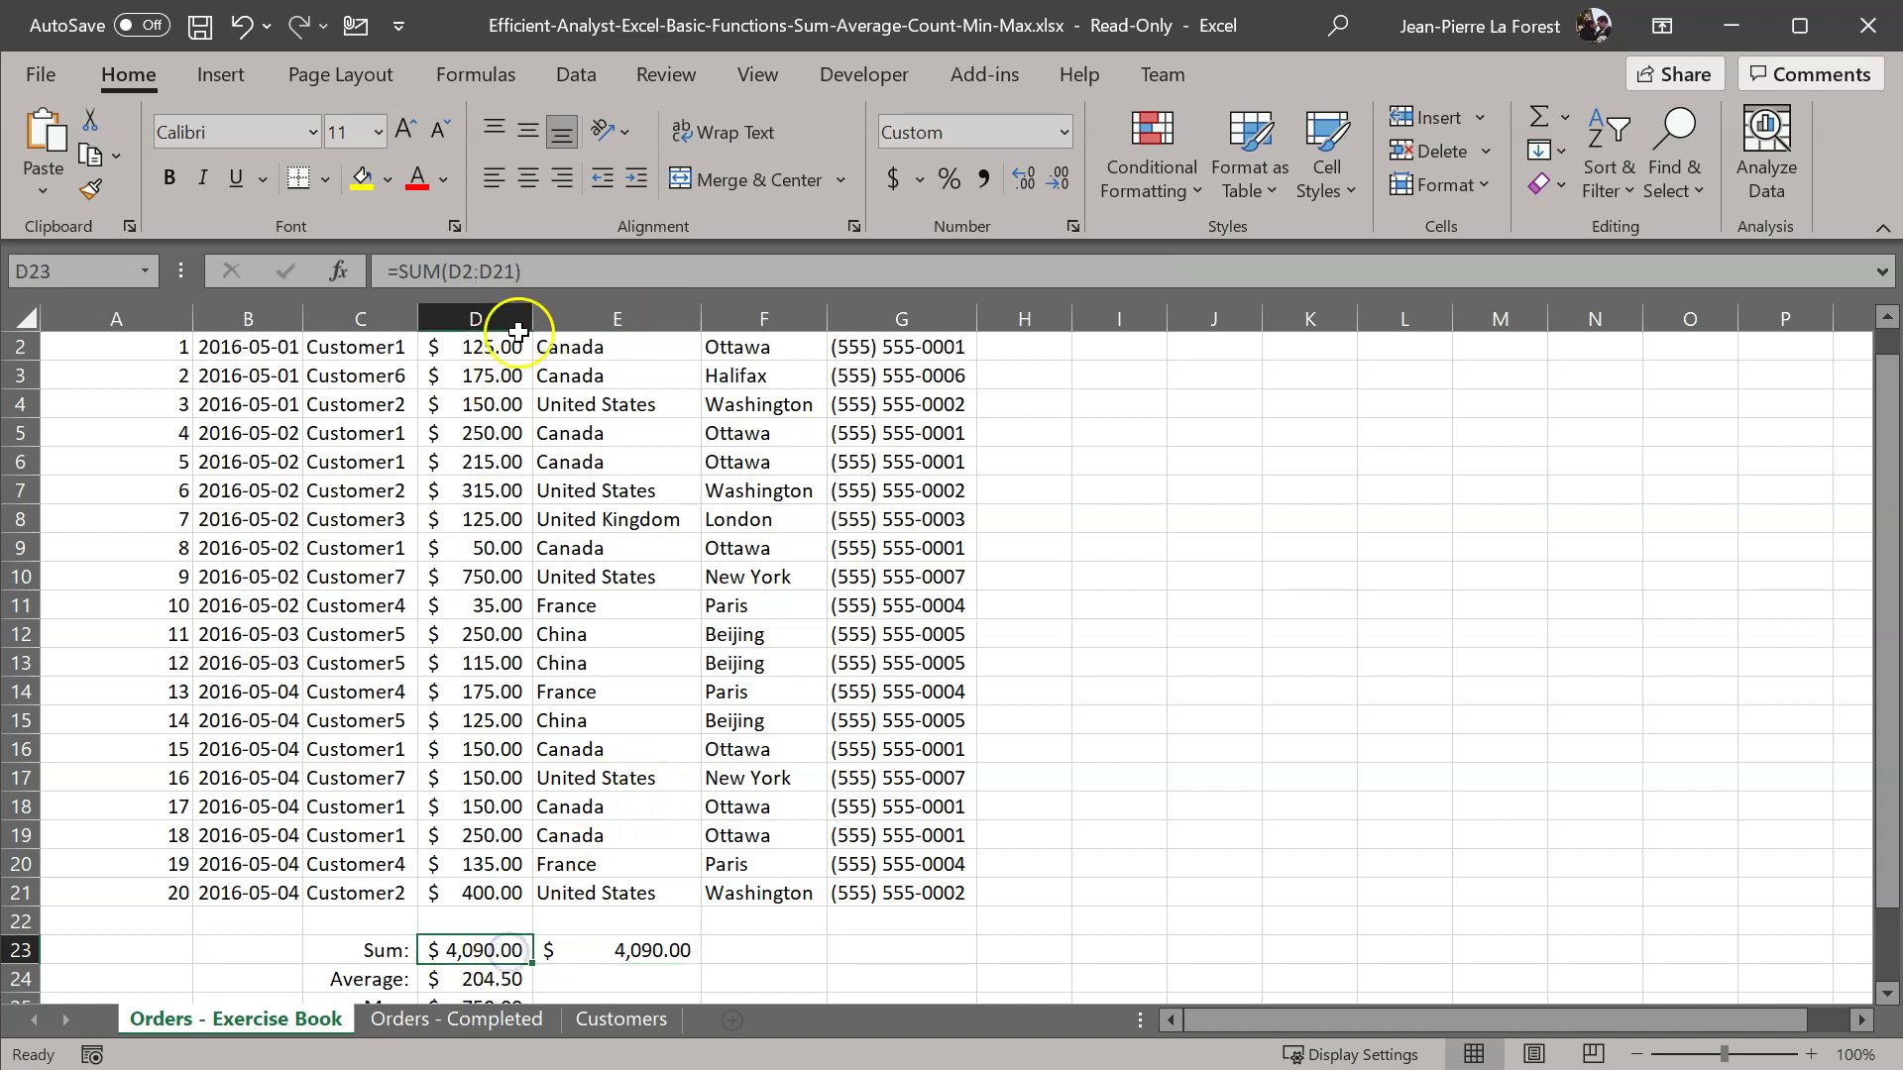
left_click(653, 947)
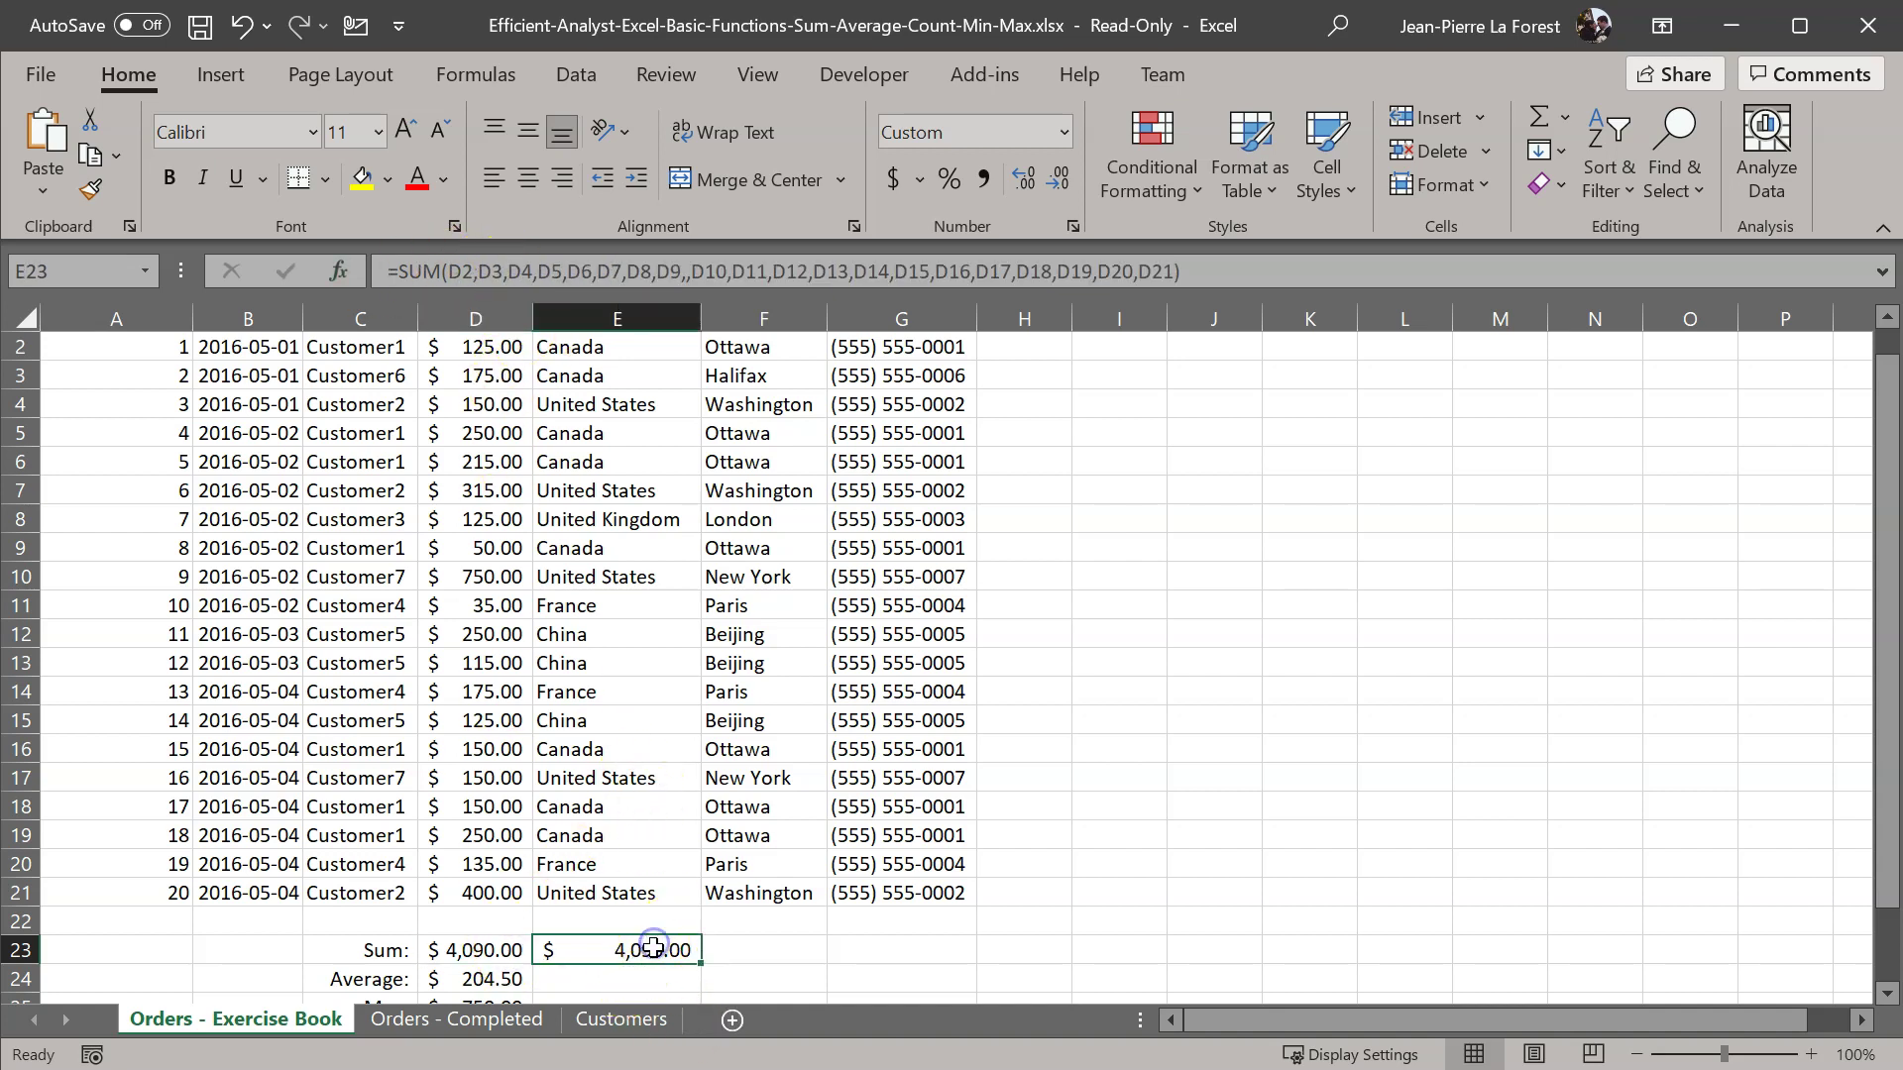
key("Delete")
key("Up")
key("Up")
key("Up")
key("Up")
key("Up")
key("Up")
key("Up")
key("Up")
key("Up")
key("Up")
key("Up")
scroll(599, 758, "up", 1)
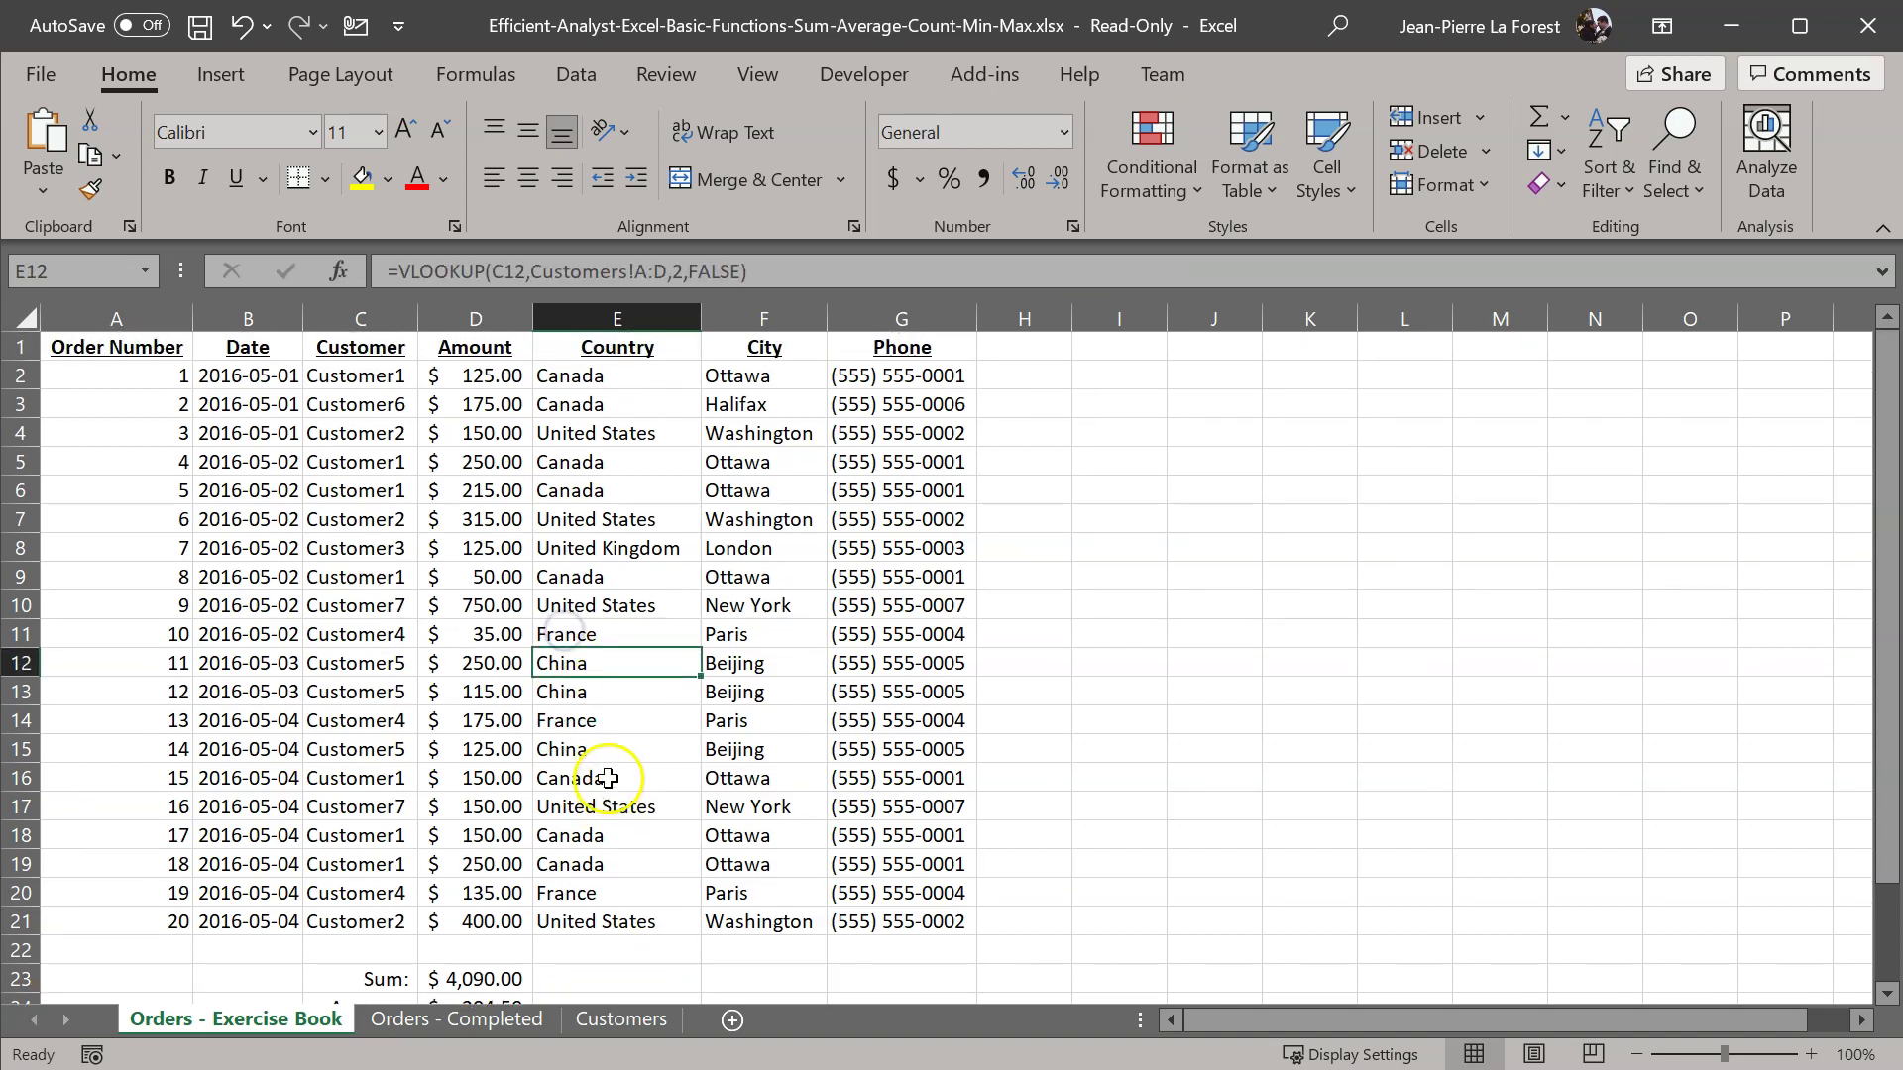
Select D2:D21 to show Average $204.50, Count 20 and Sum $4,090.00 in the status bar.
left_click_drag(500, 372, 498, 920)
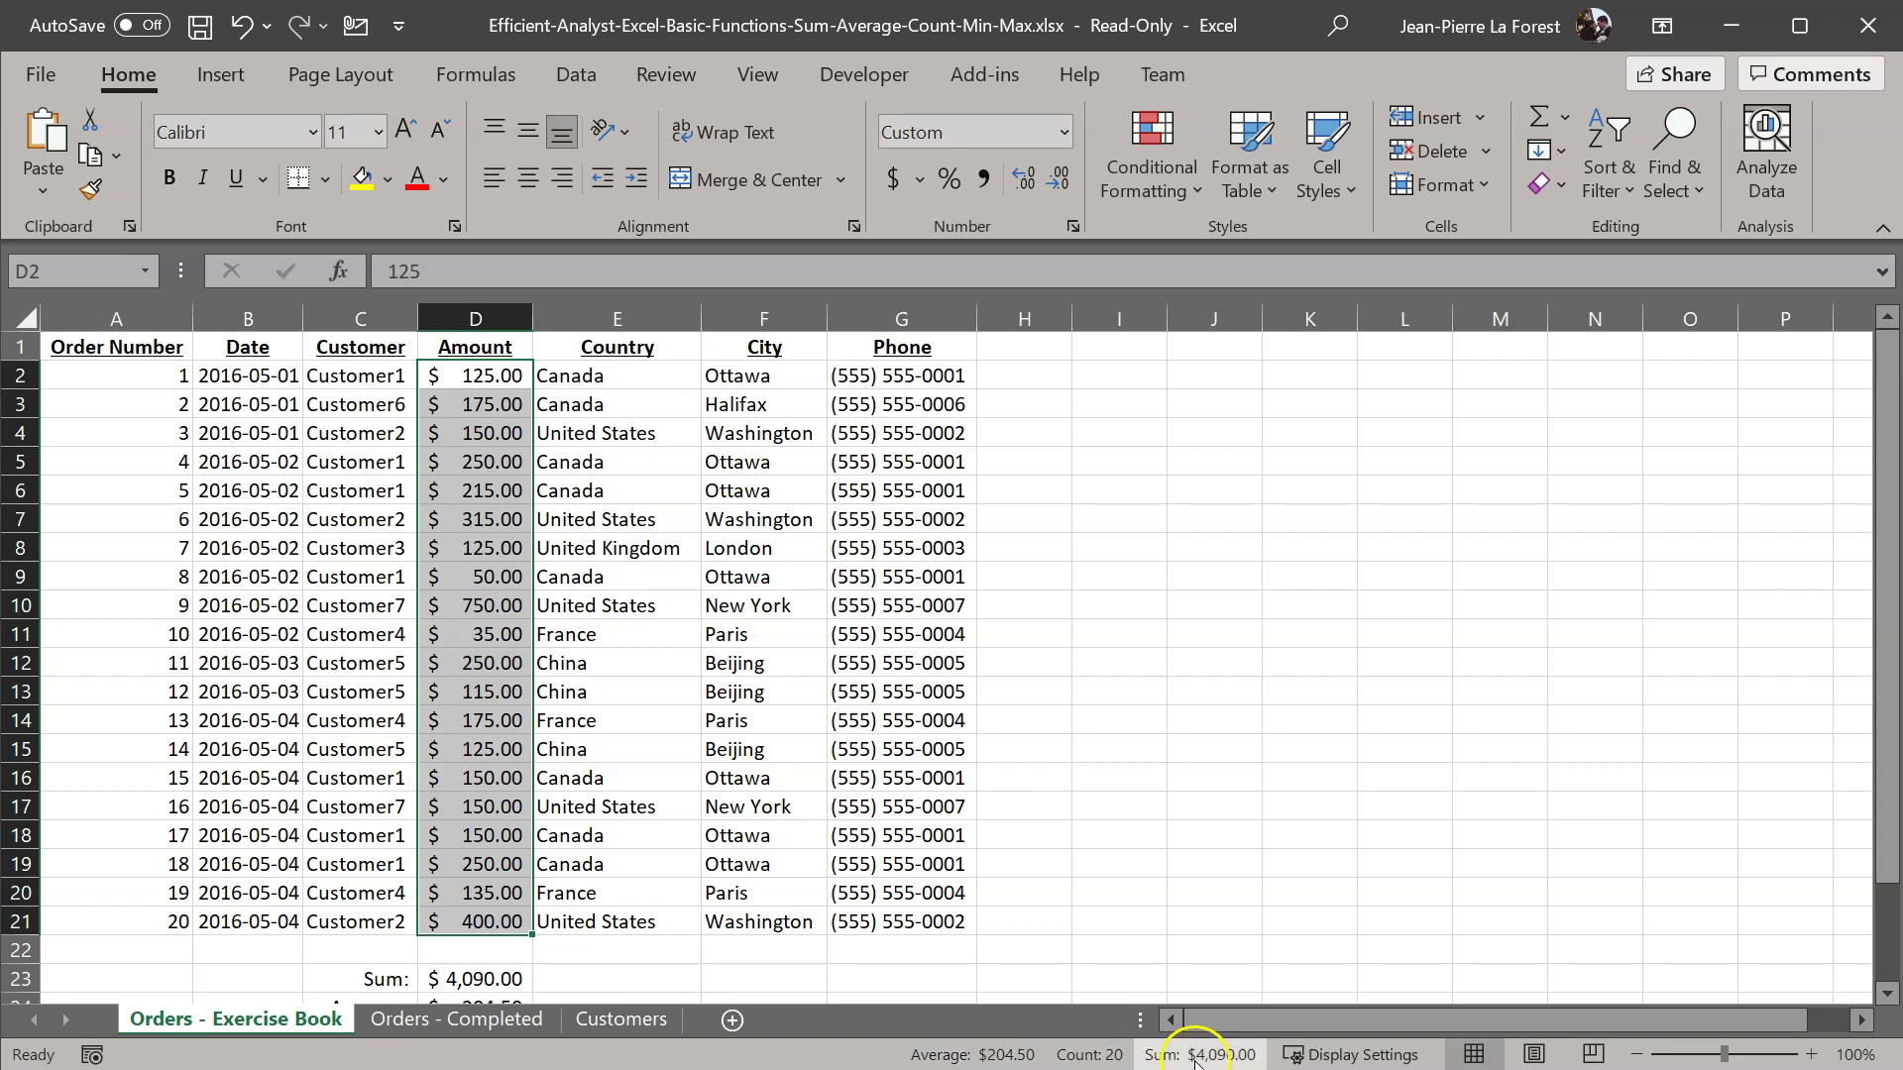
right_click(872, 1056)
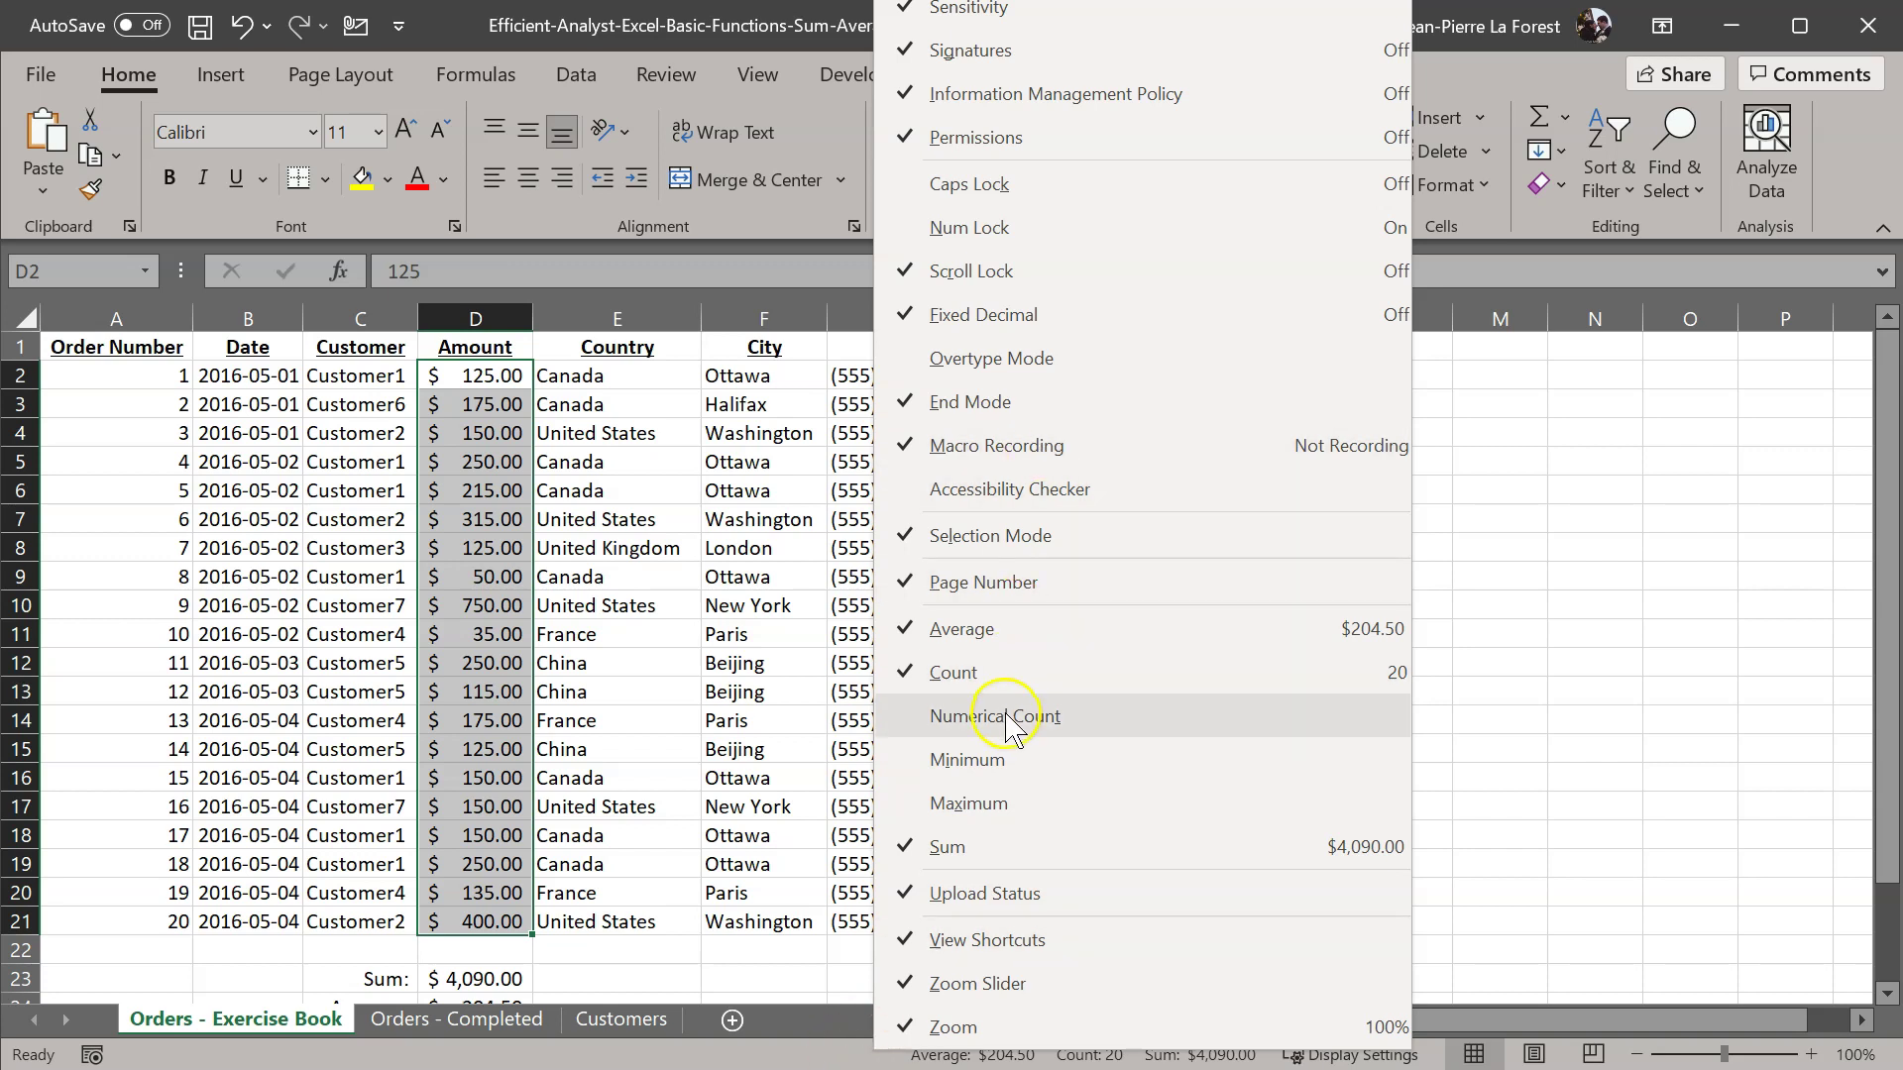
Enable Minimum, Maximum and Numerical Count in the status bar summary.
left_click(1009, 773)
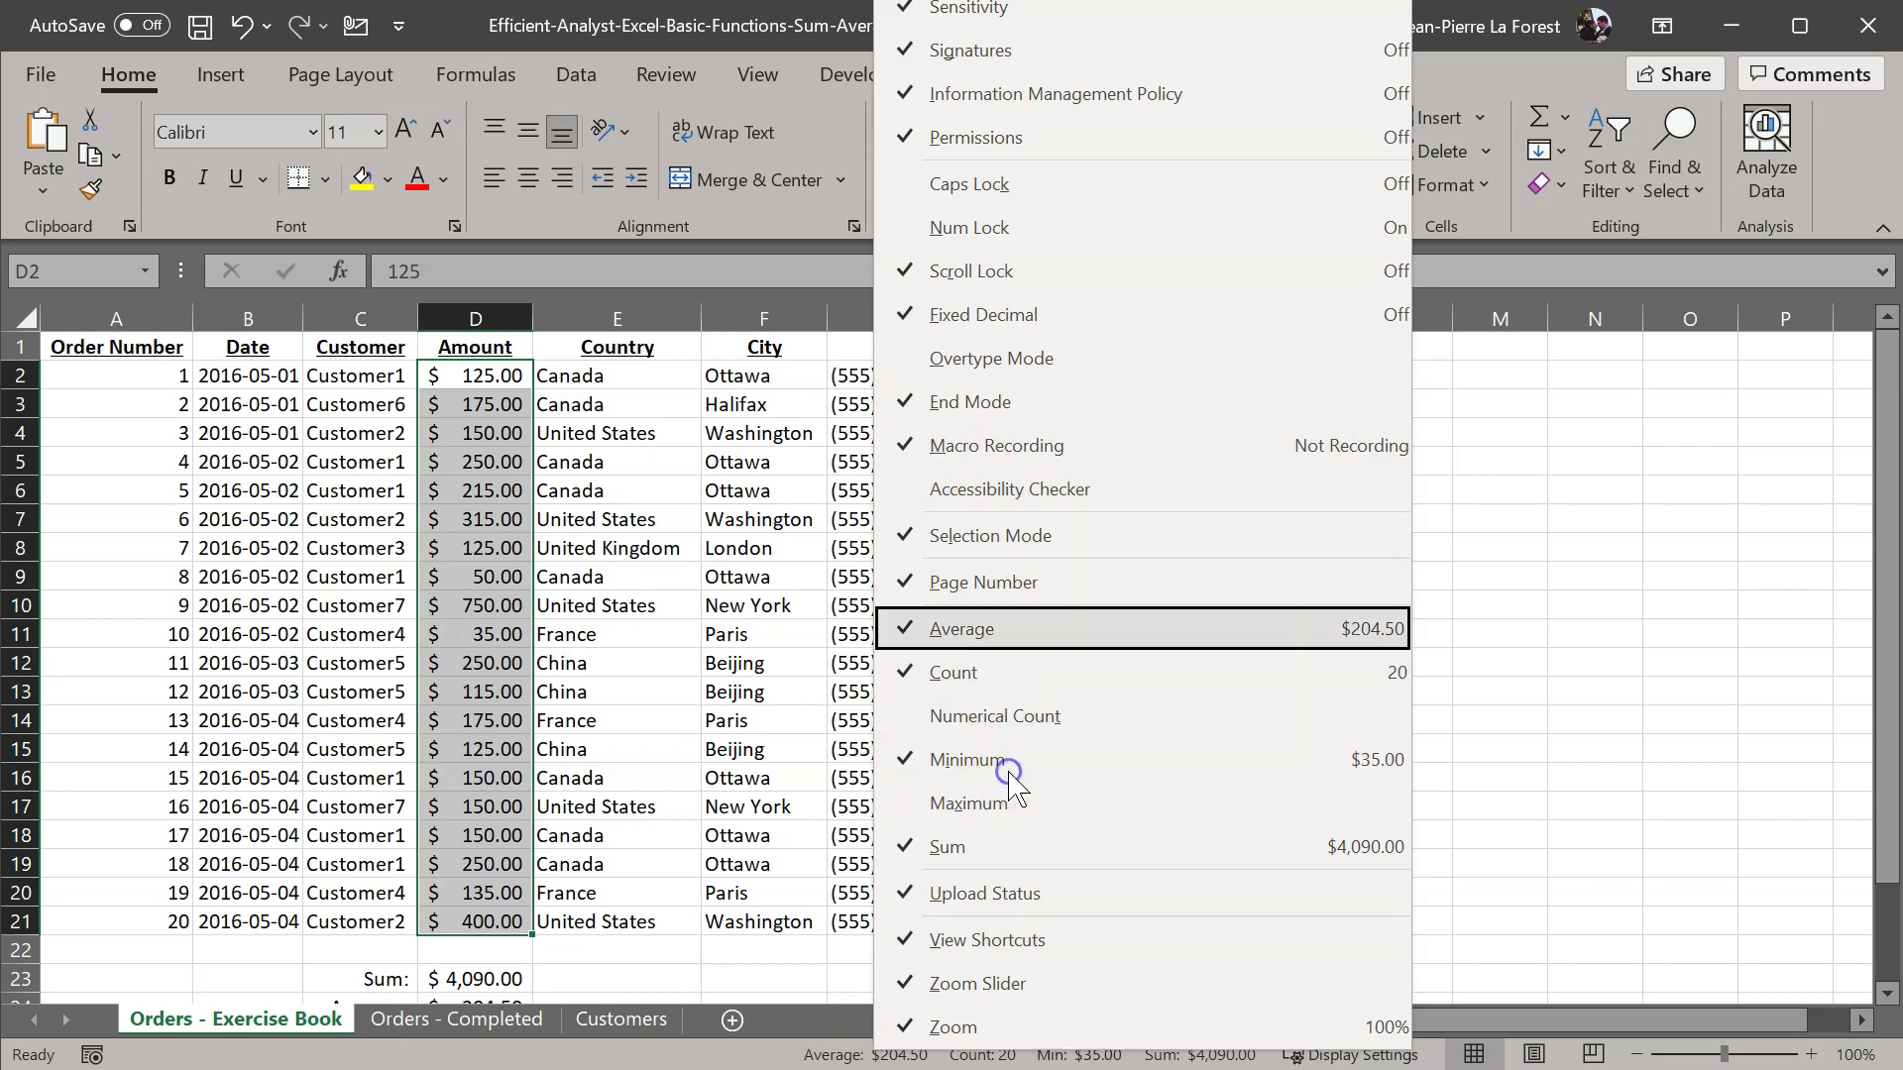
left_click(1004, 811)
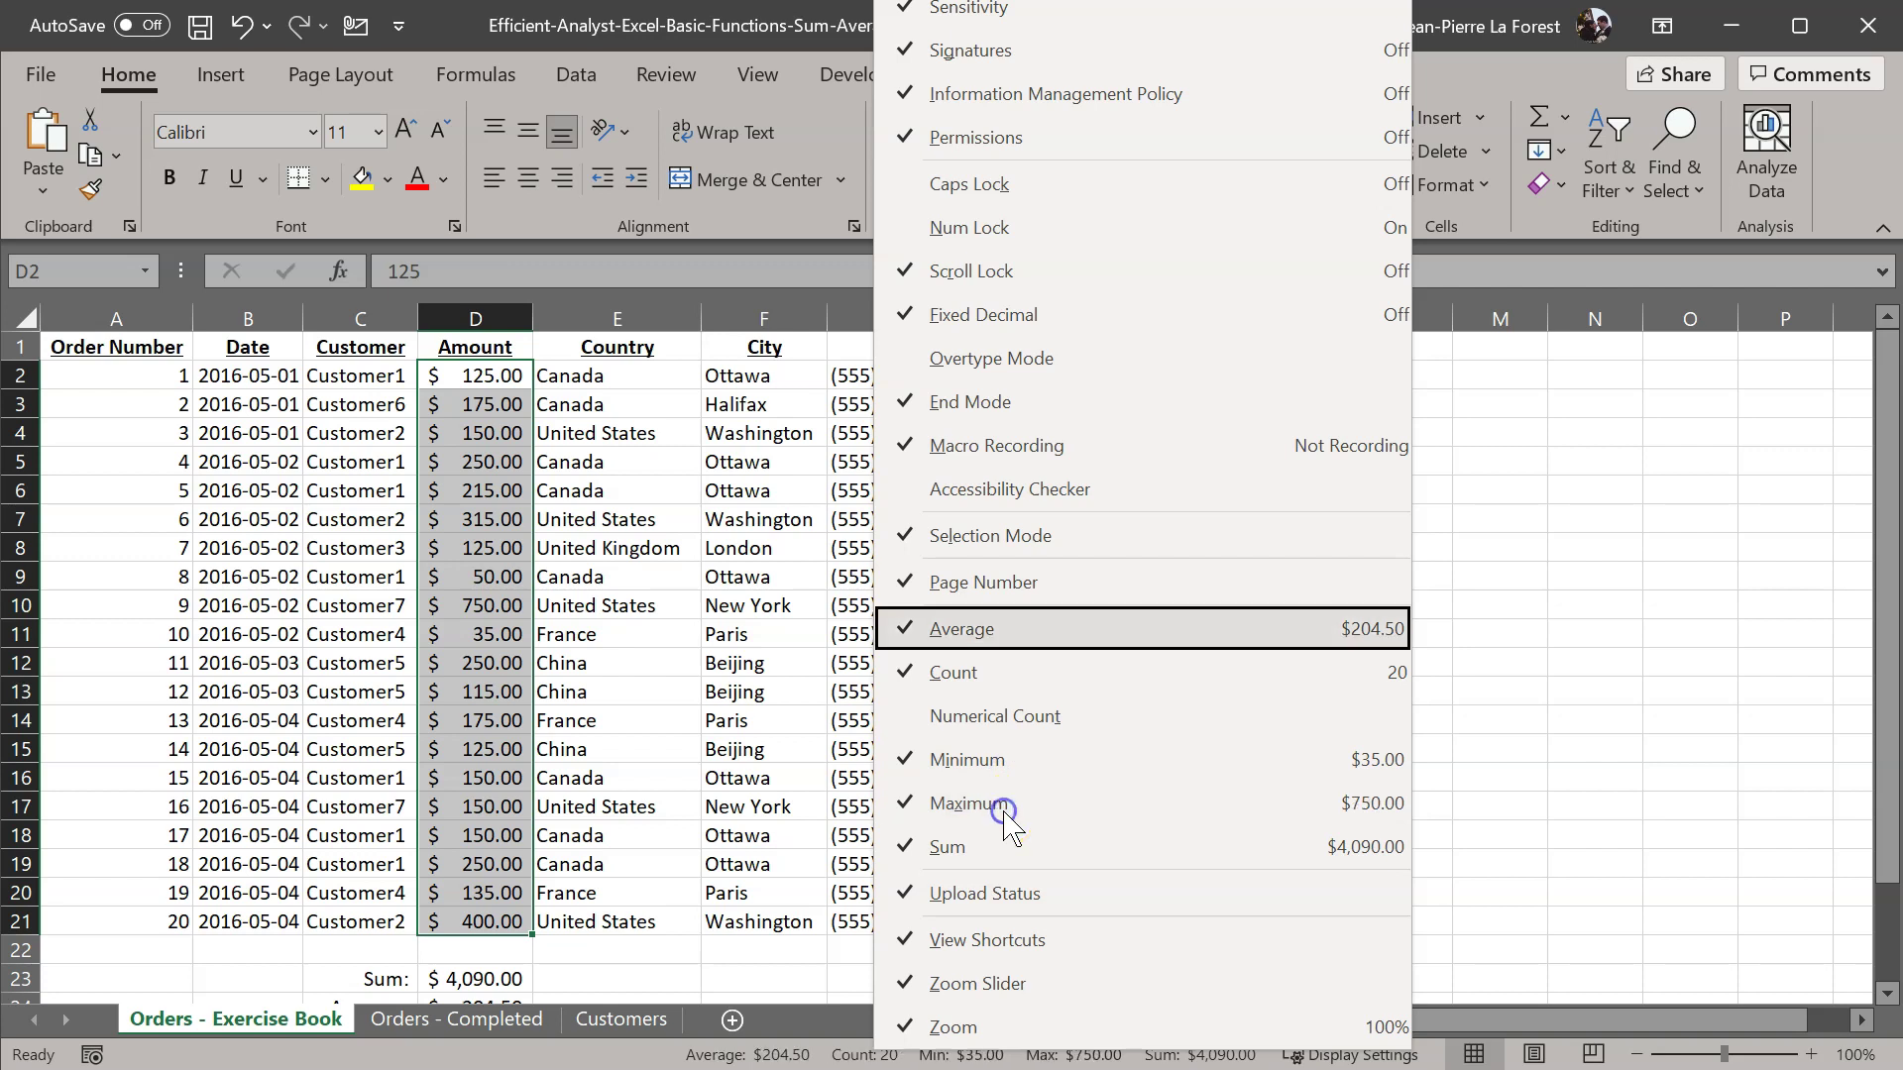
left_click(998, 731)
left_click(456, 1041)
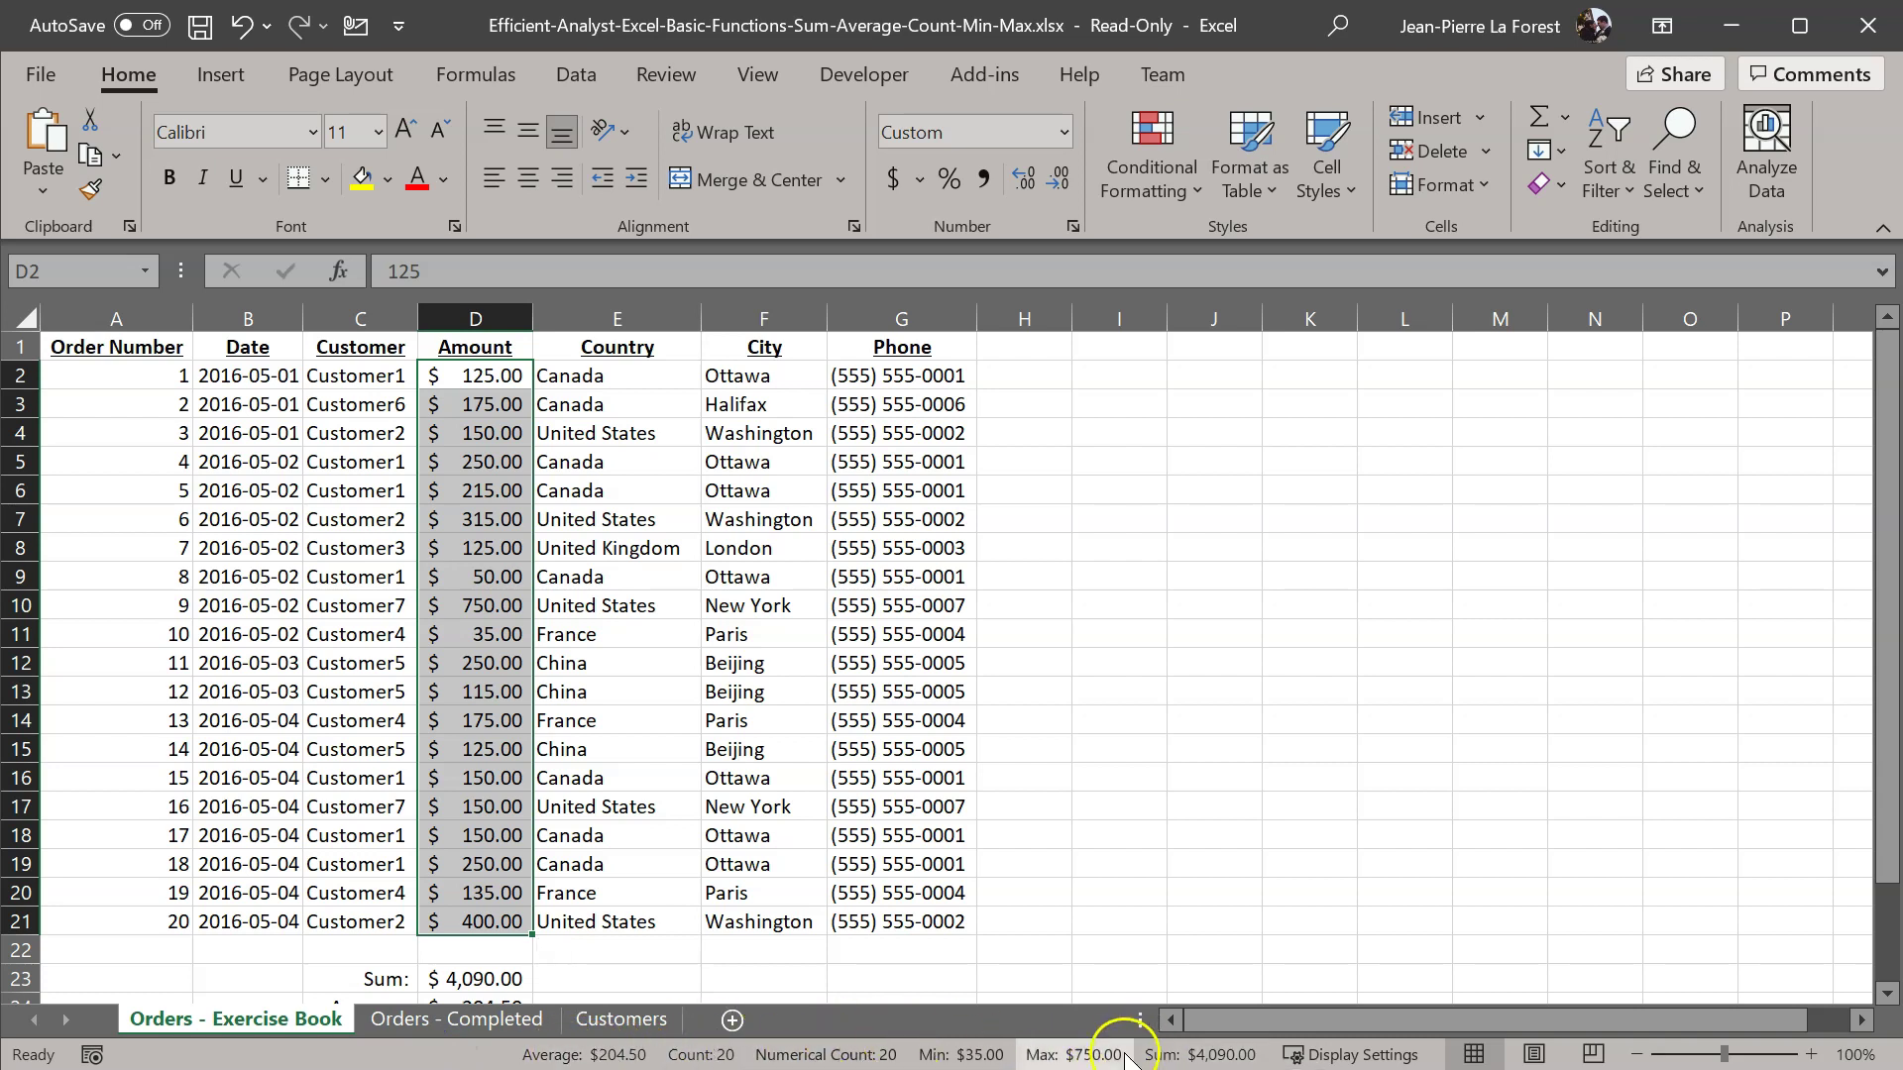
left_click_drag(475, 376, 479, 525)
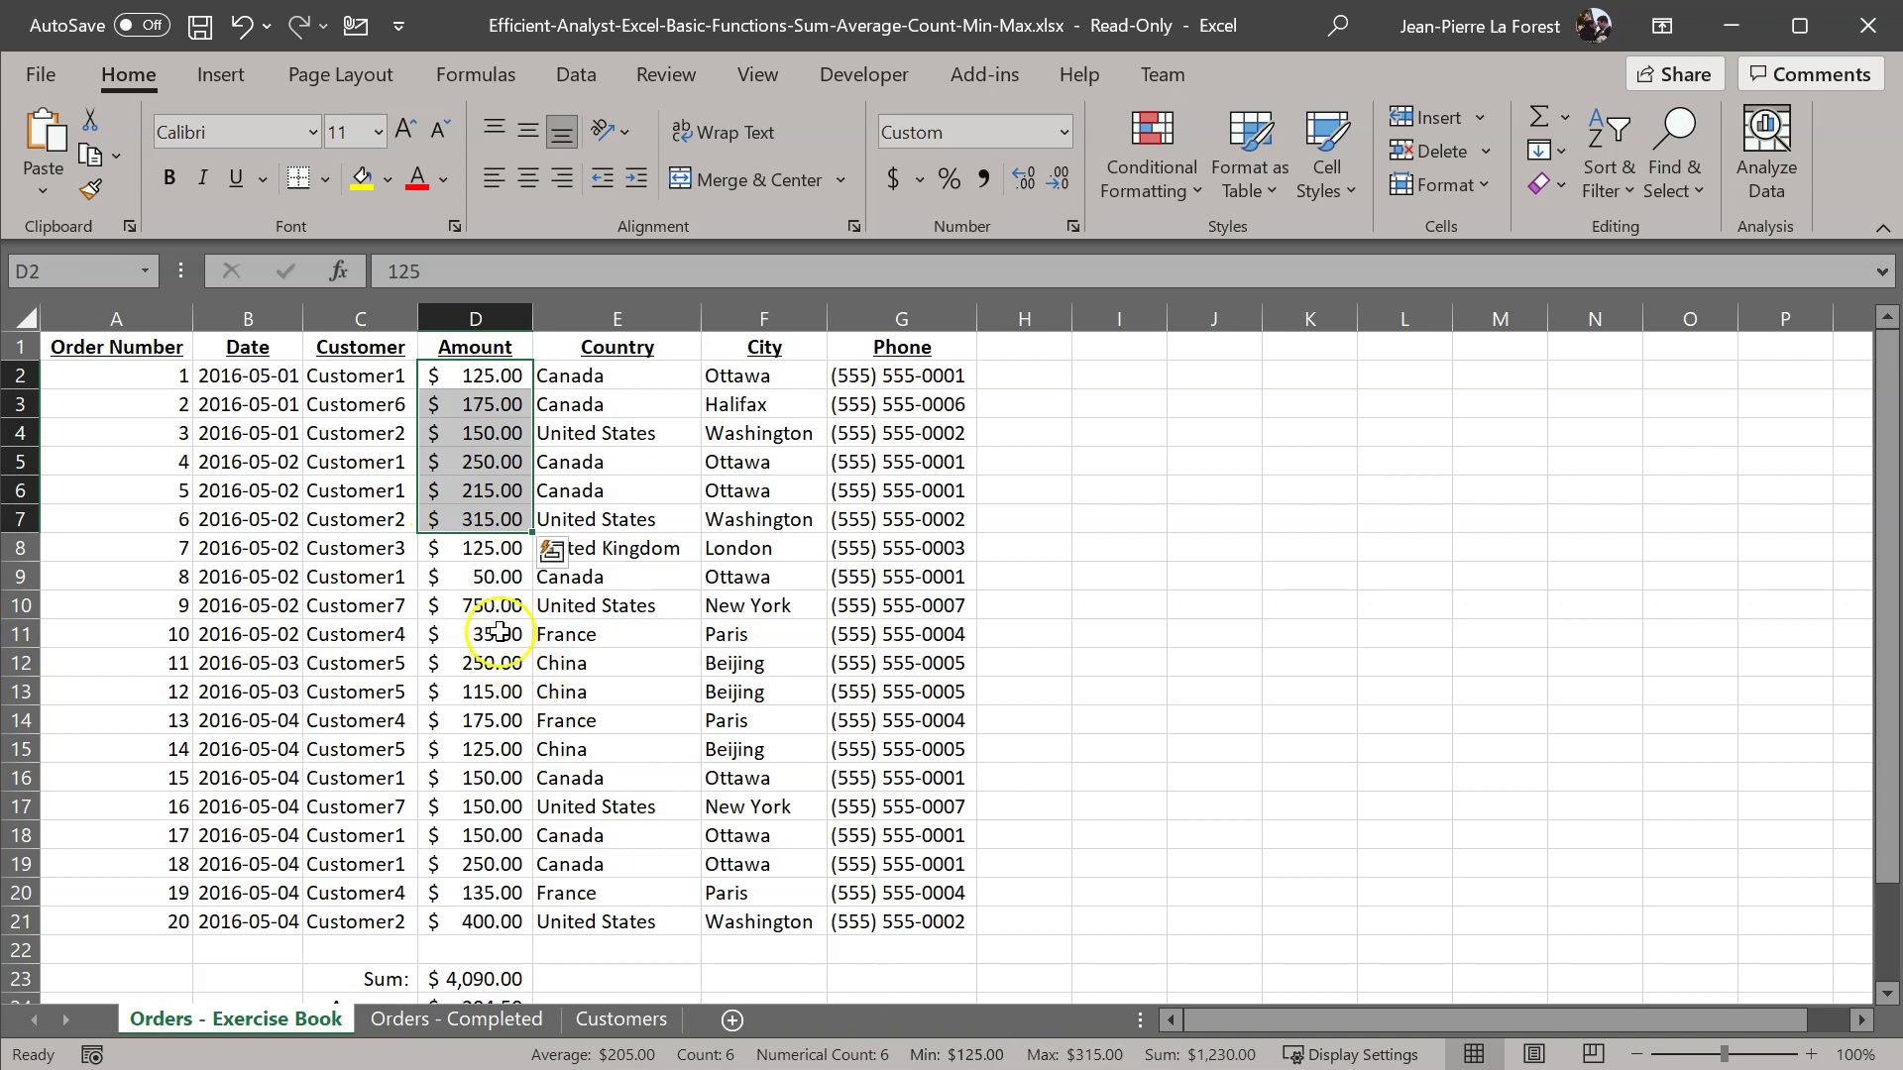
left_click_drag(499, 632, 498, 761)
left_click_drag(492, 838, 507, 924)
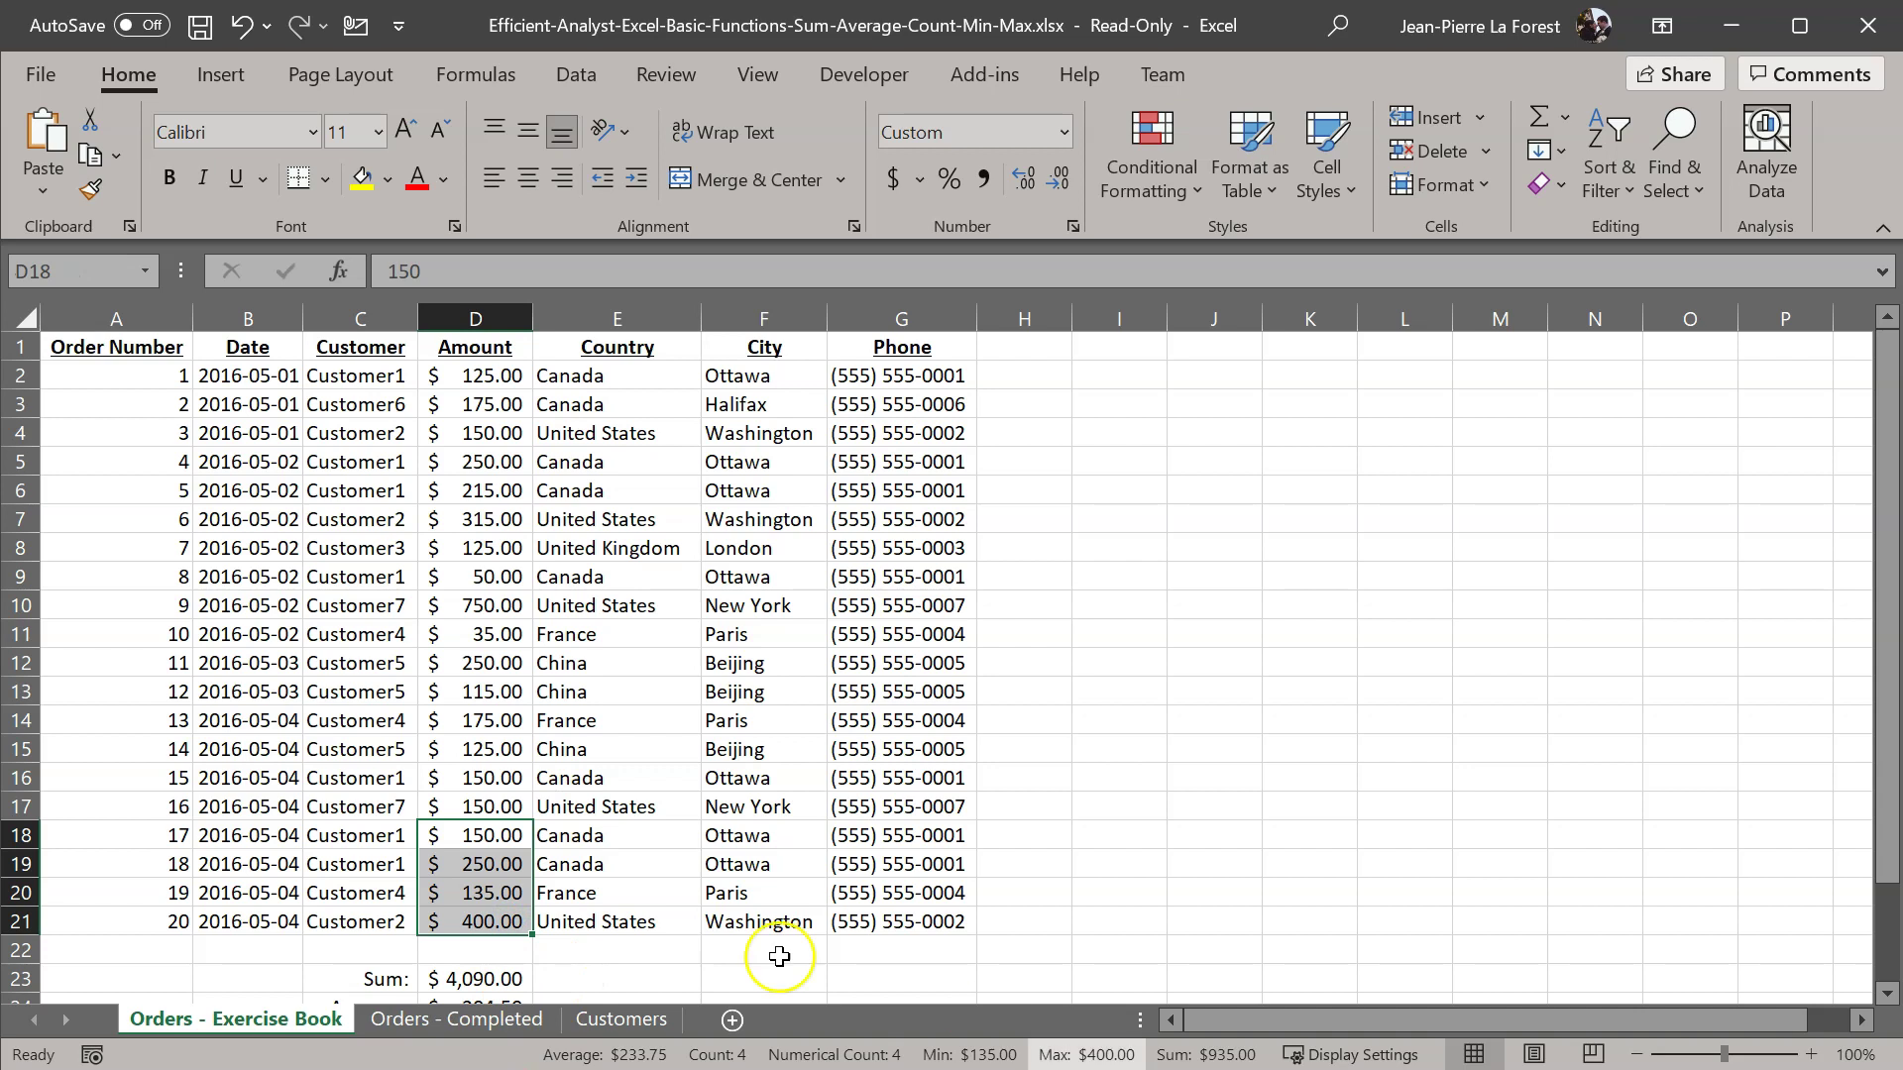
left_click_drag(495, 545, 500, 718)
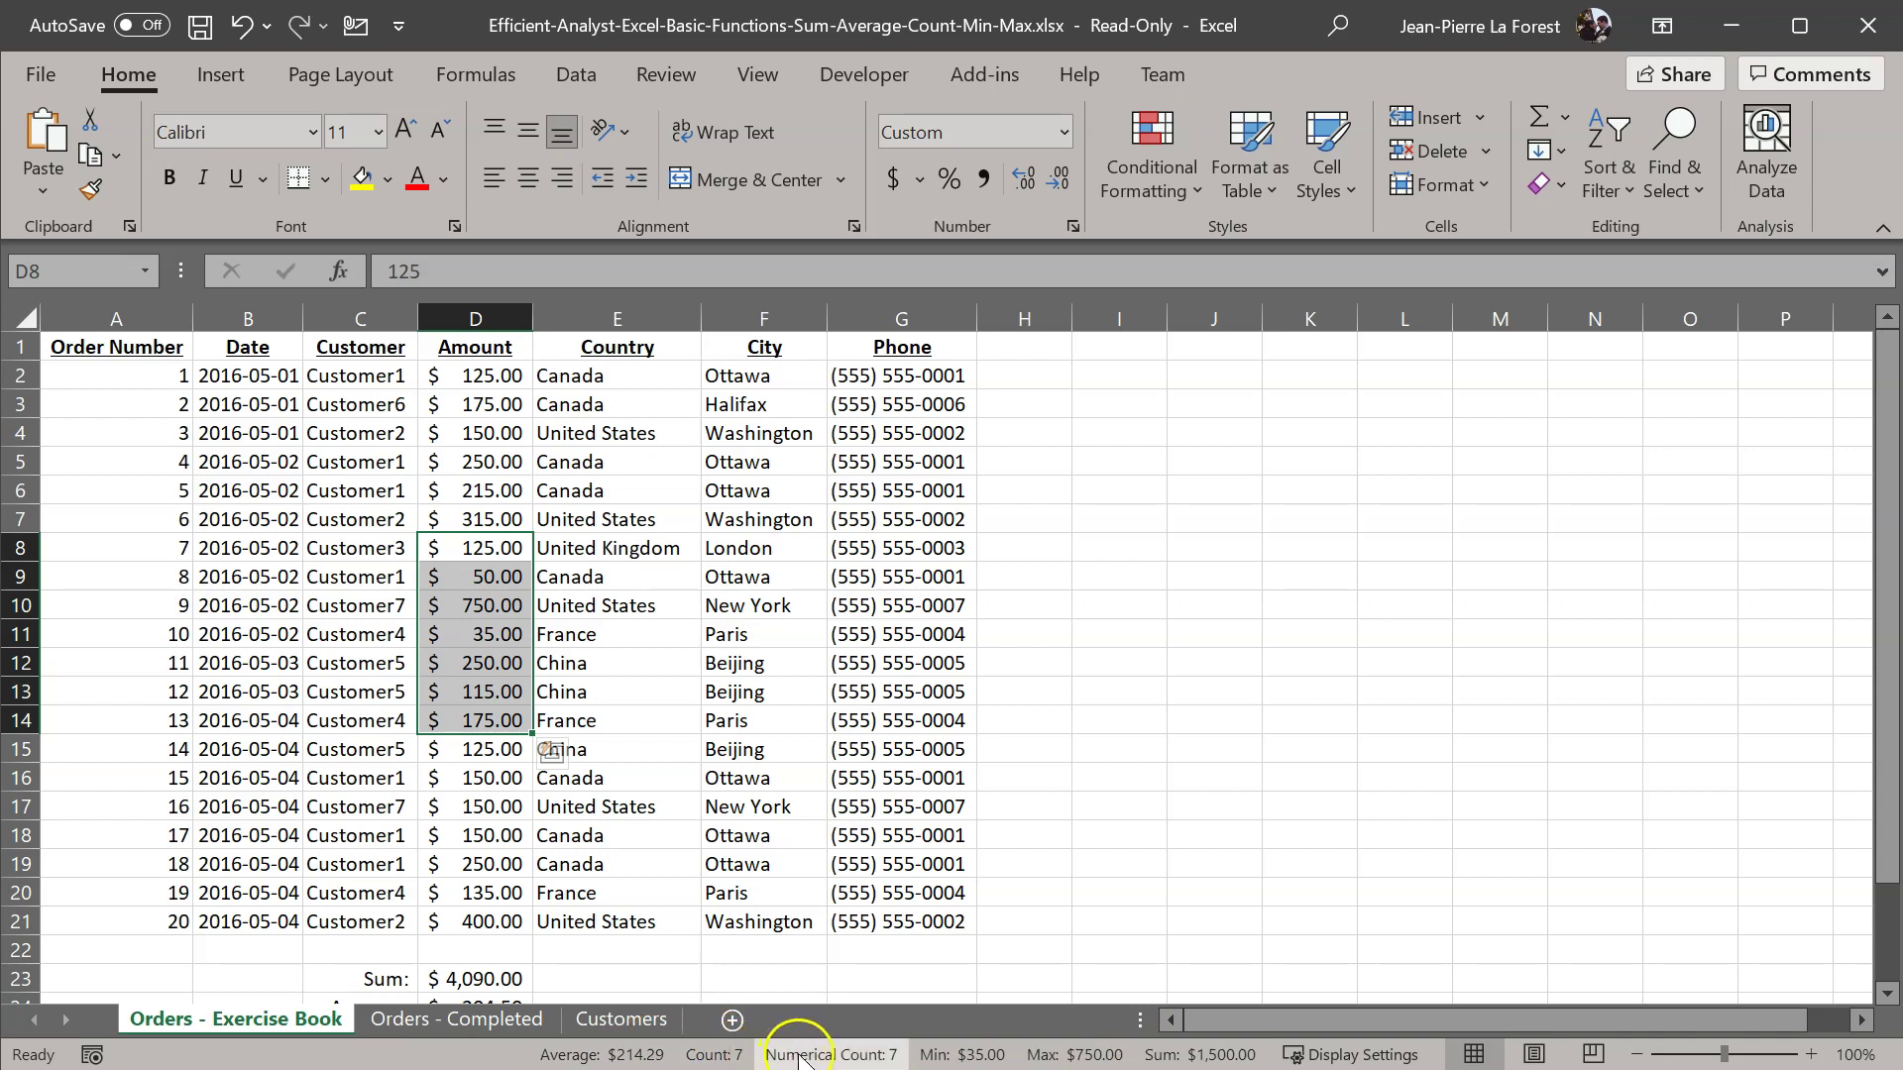
left_click_drag(493, 371, 490, 807)
left_click(701, 666)
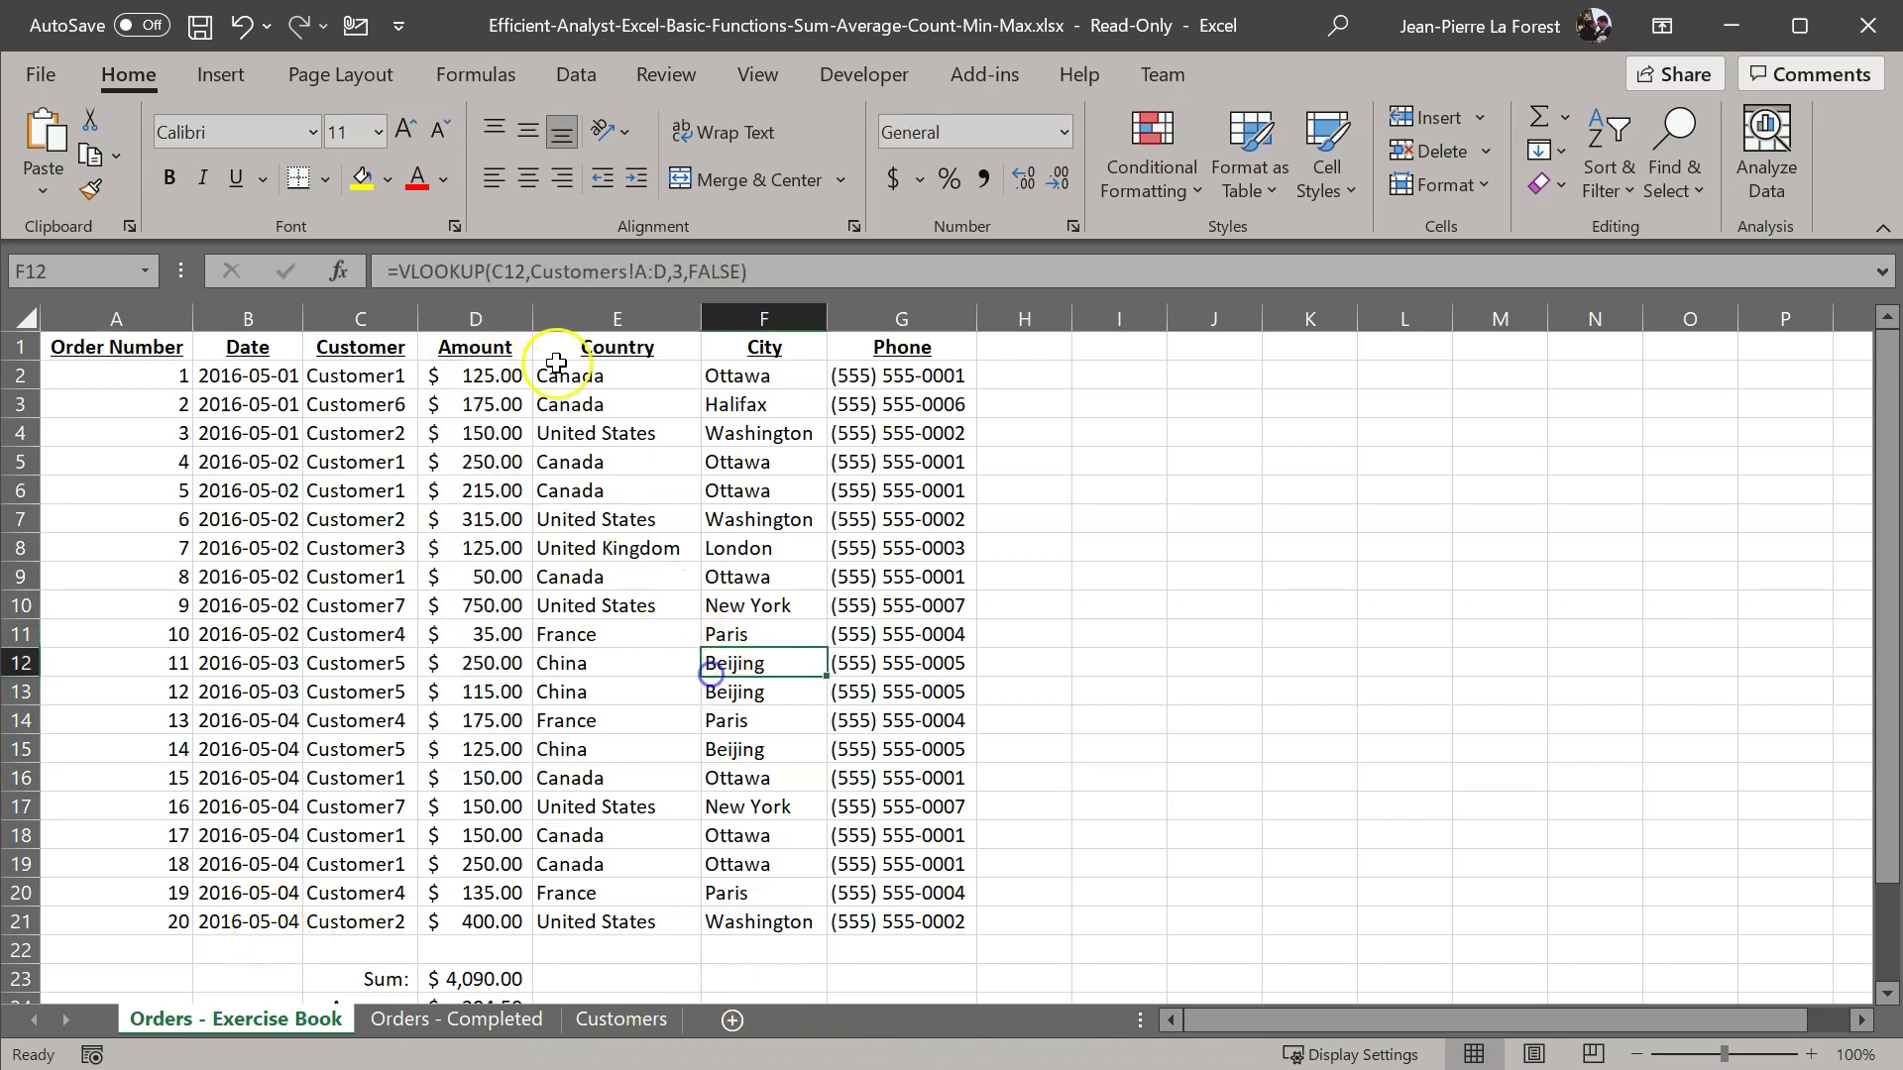
left_click_drag(486, 349, 522, 922)
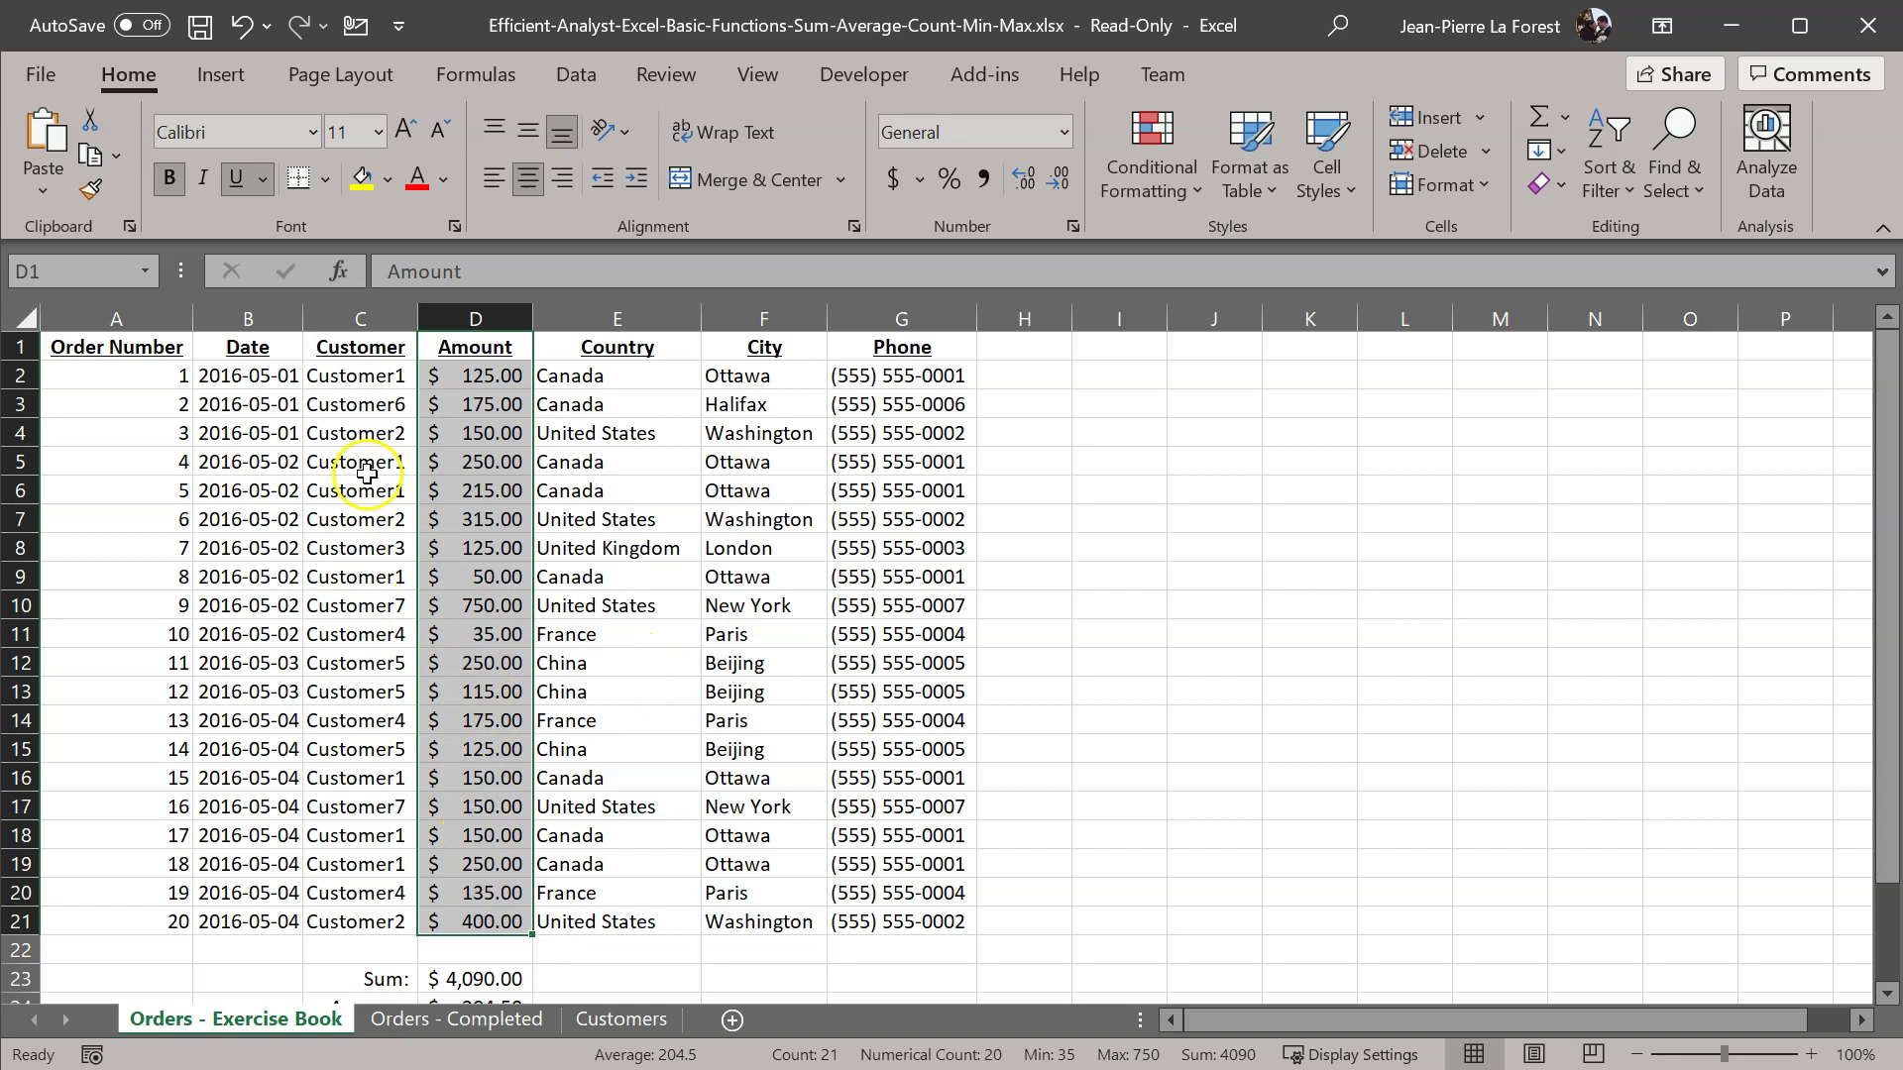
left_click(95, 344)
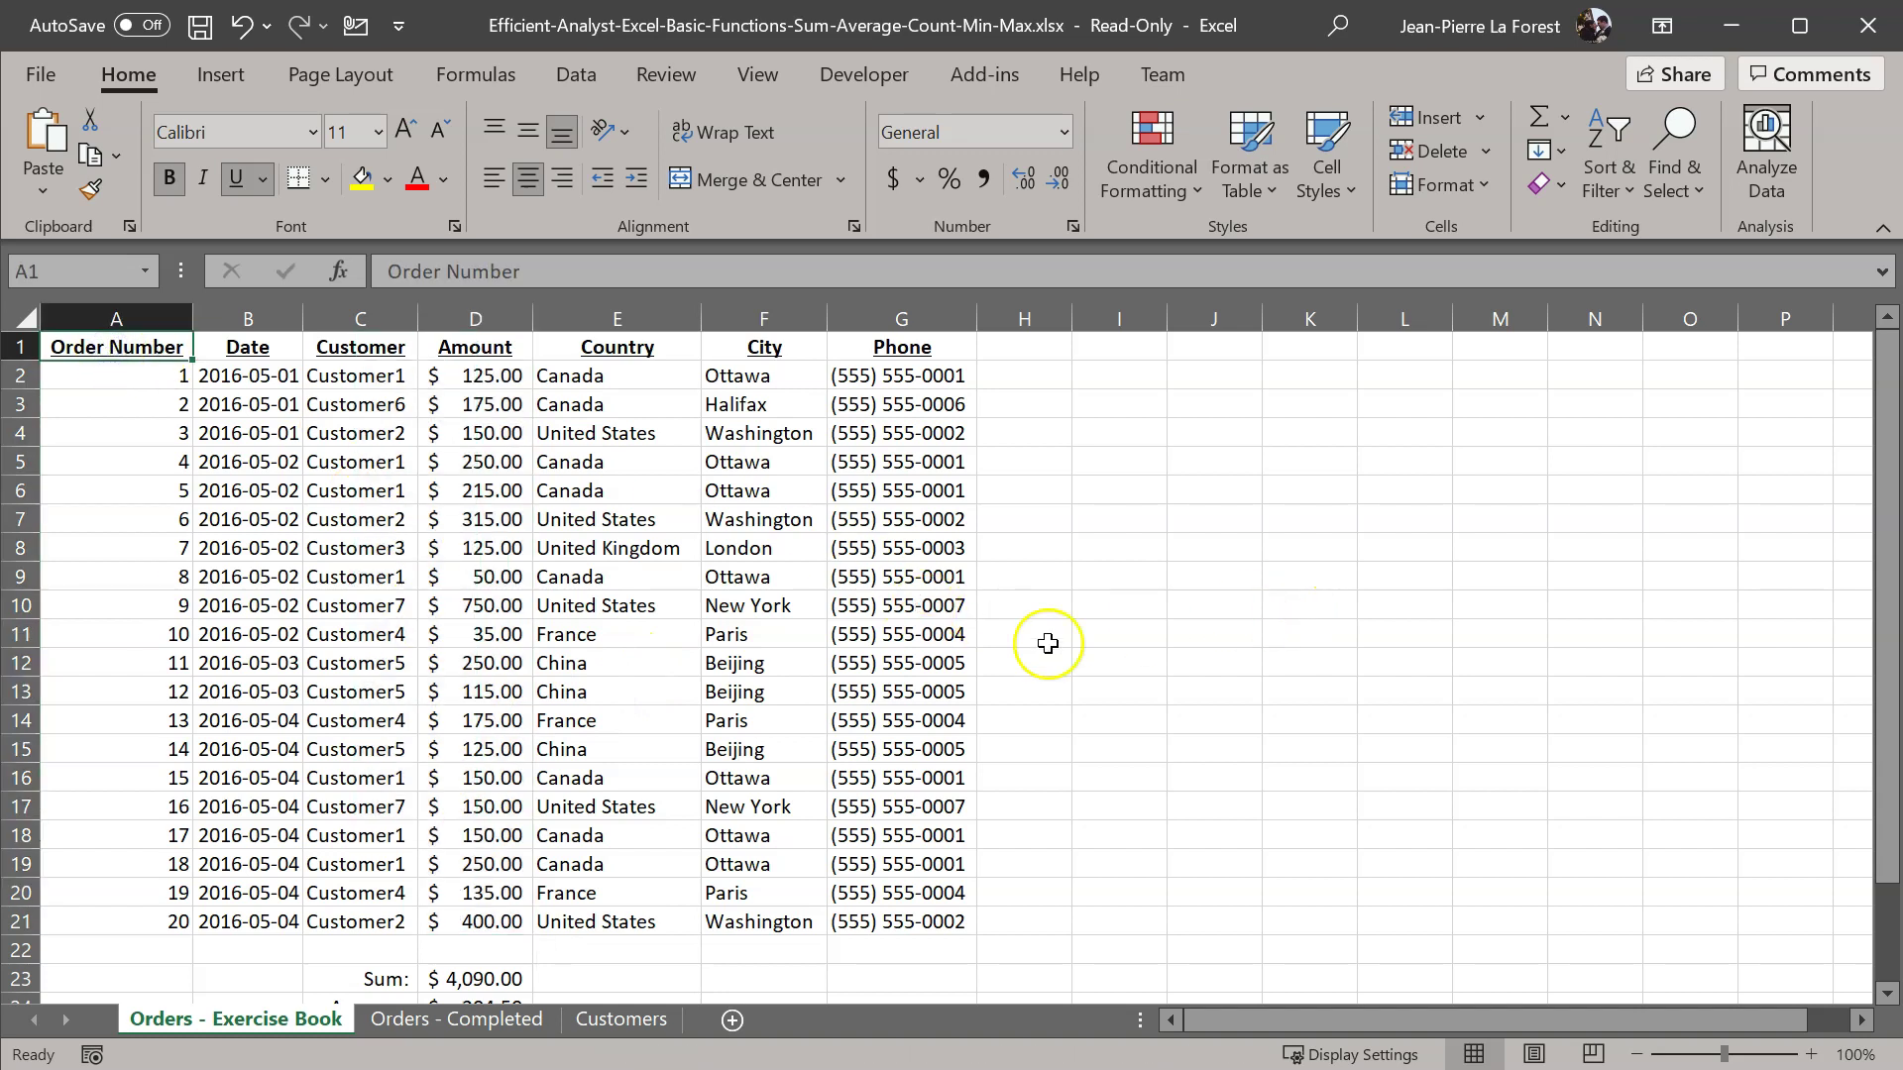
left_click(484, 1021)
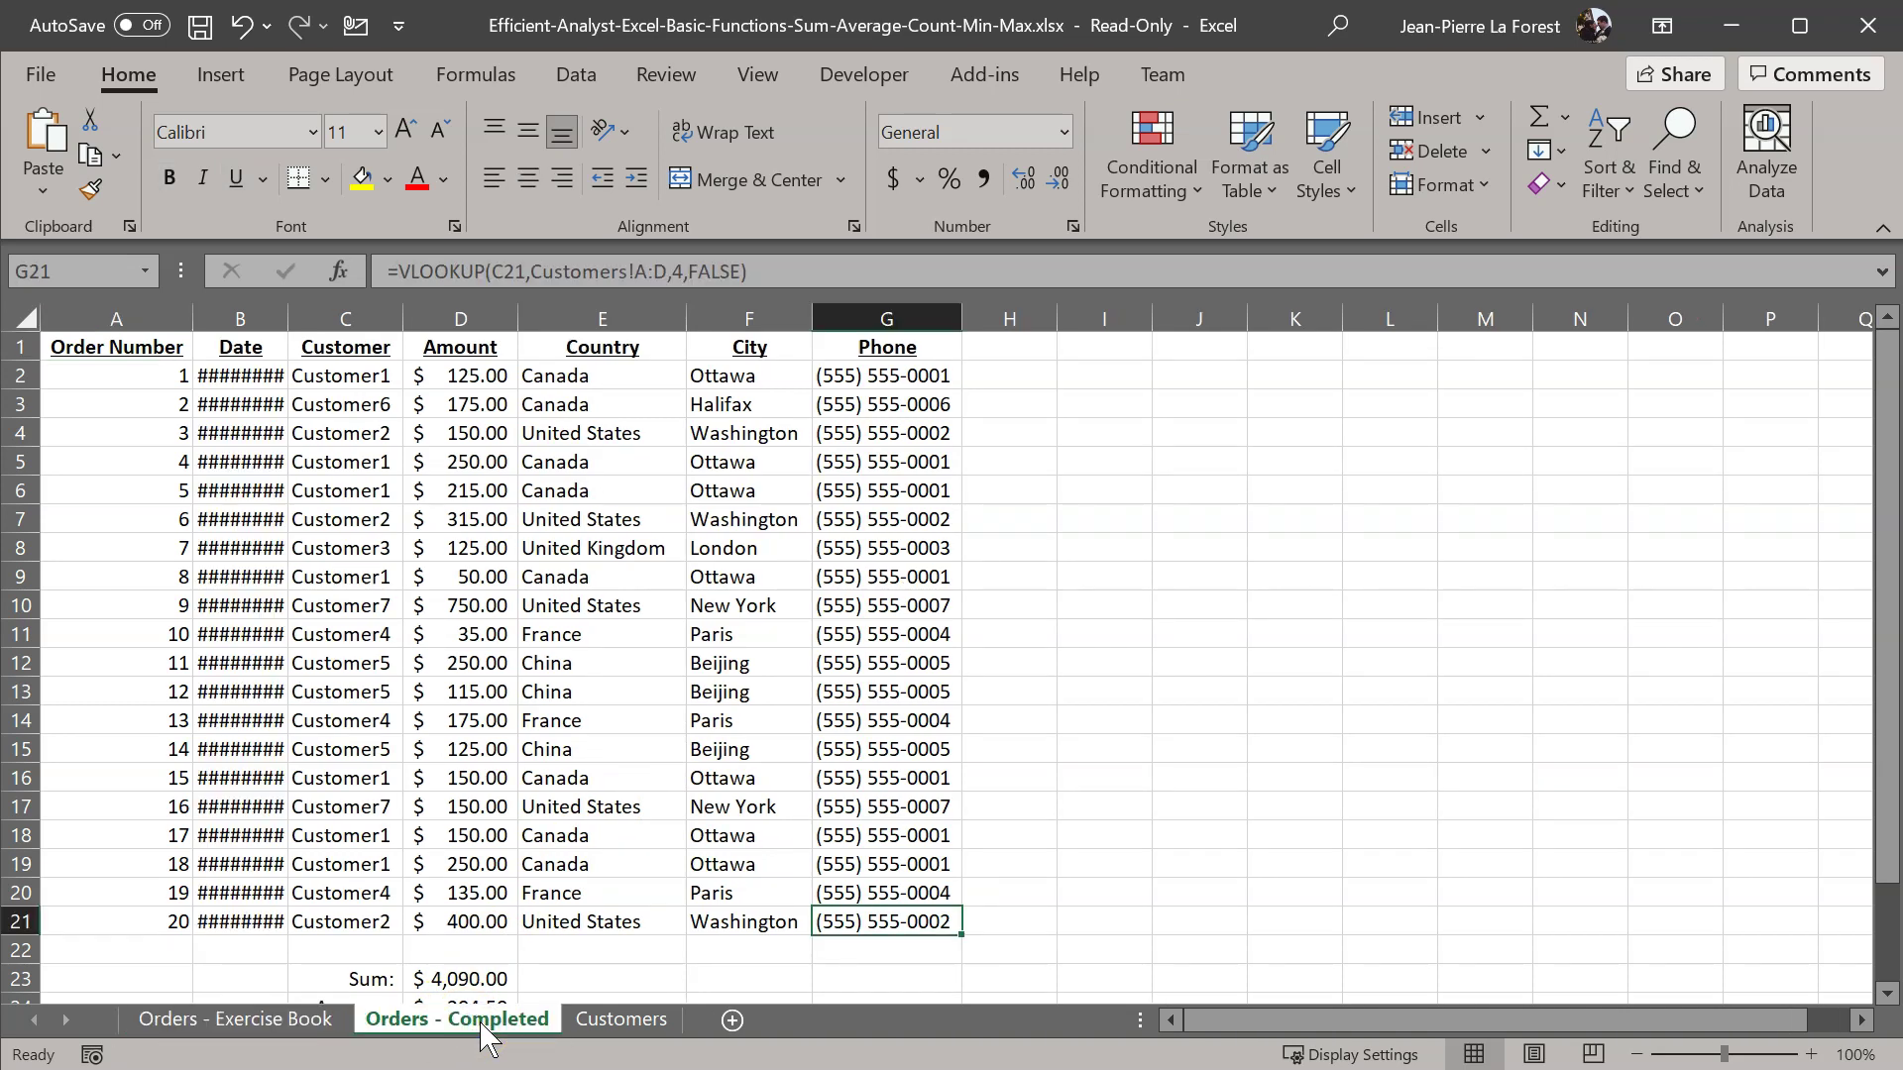
scroll(529, 782, "down", 2)
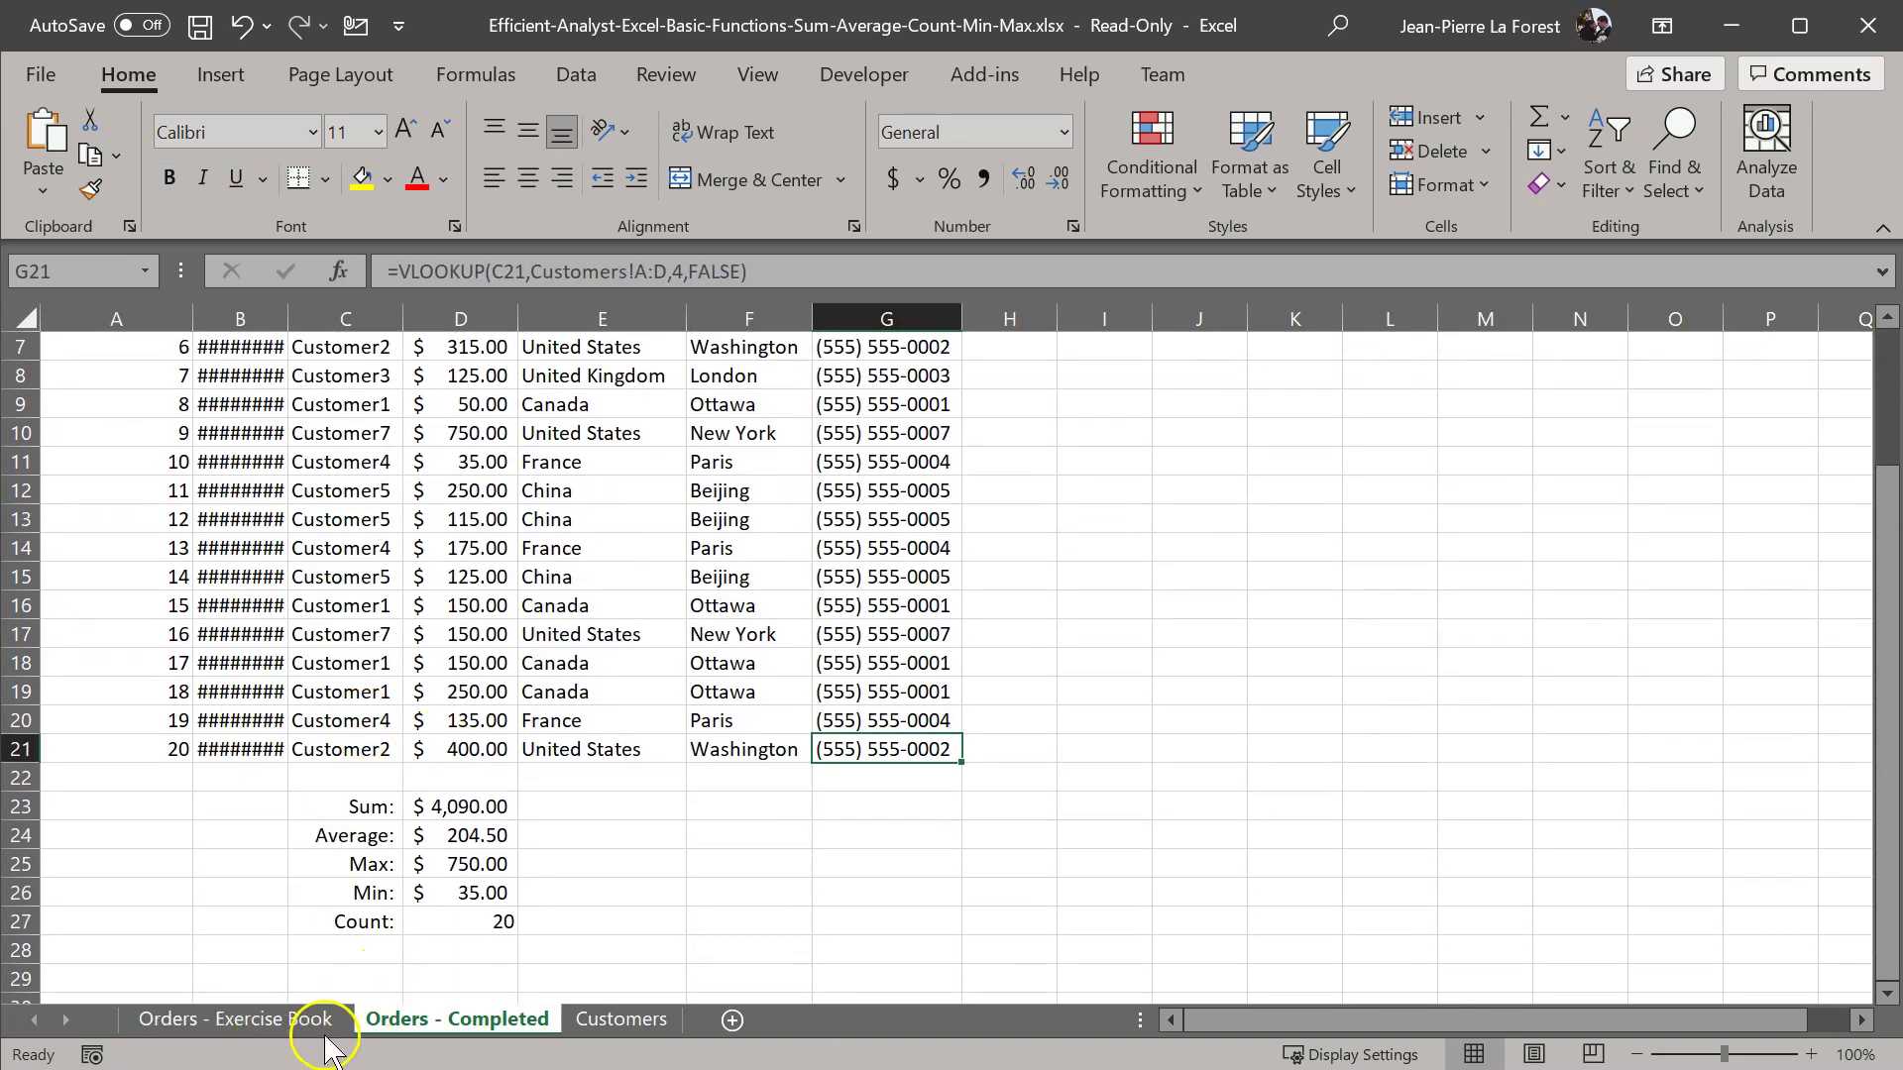
left_click(478, 811)
left_click(481, 828)
left_click(482, 864)
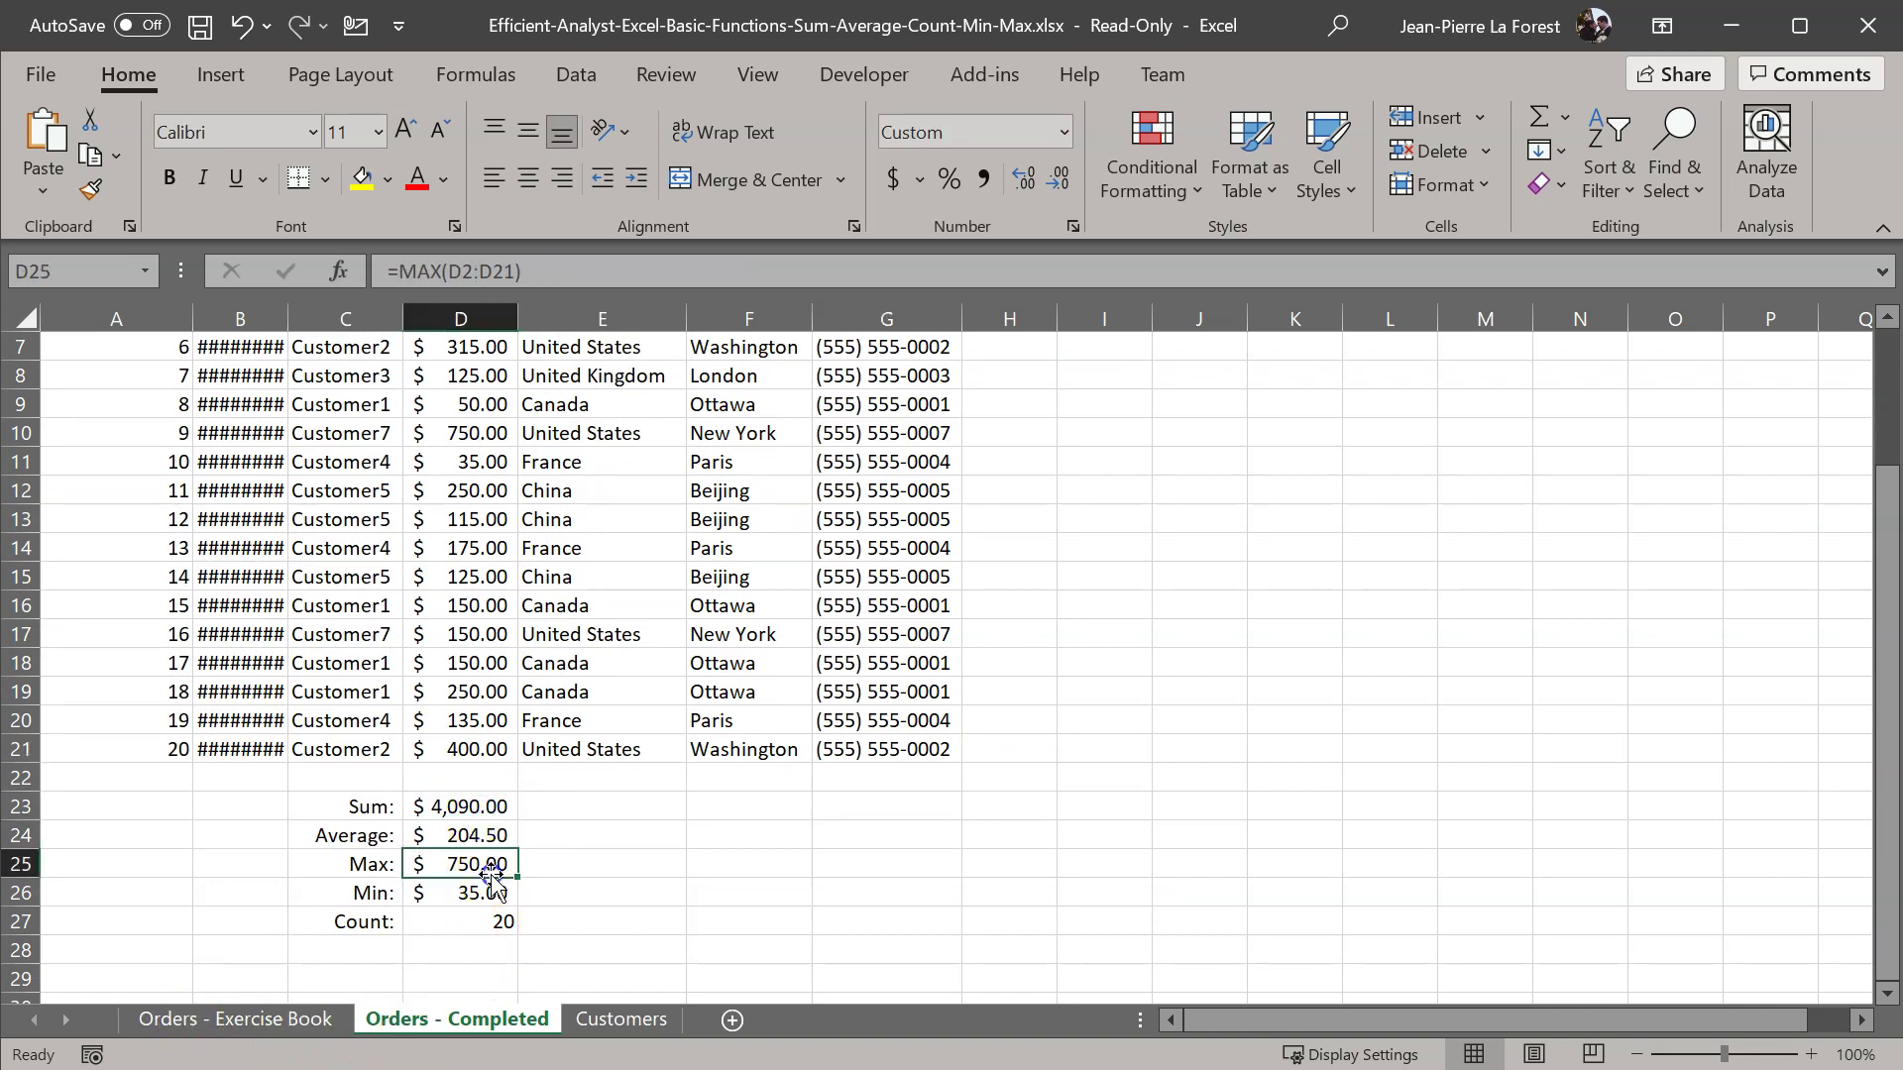
left_click(493, 893)
left_click(502, 922)
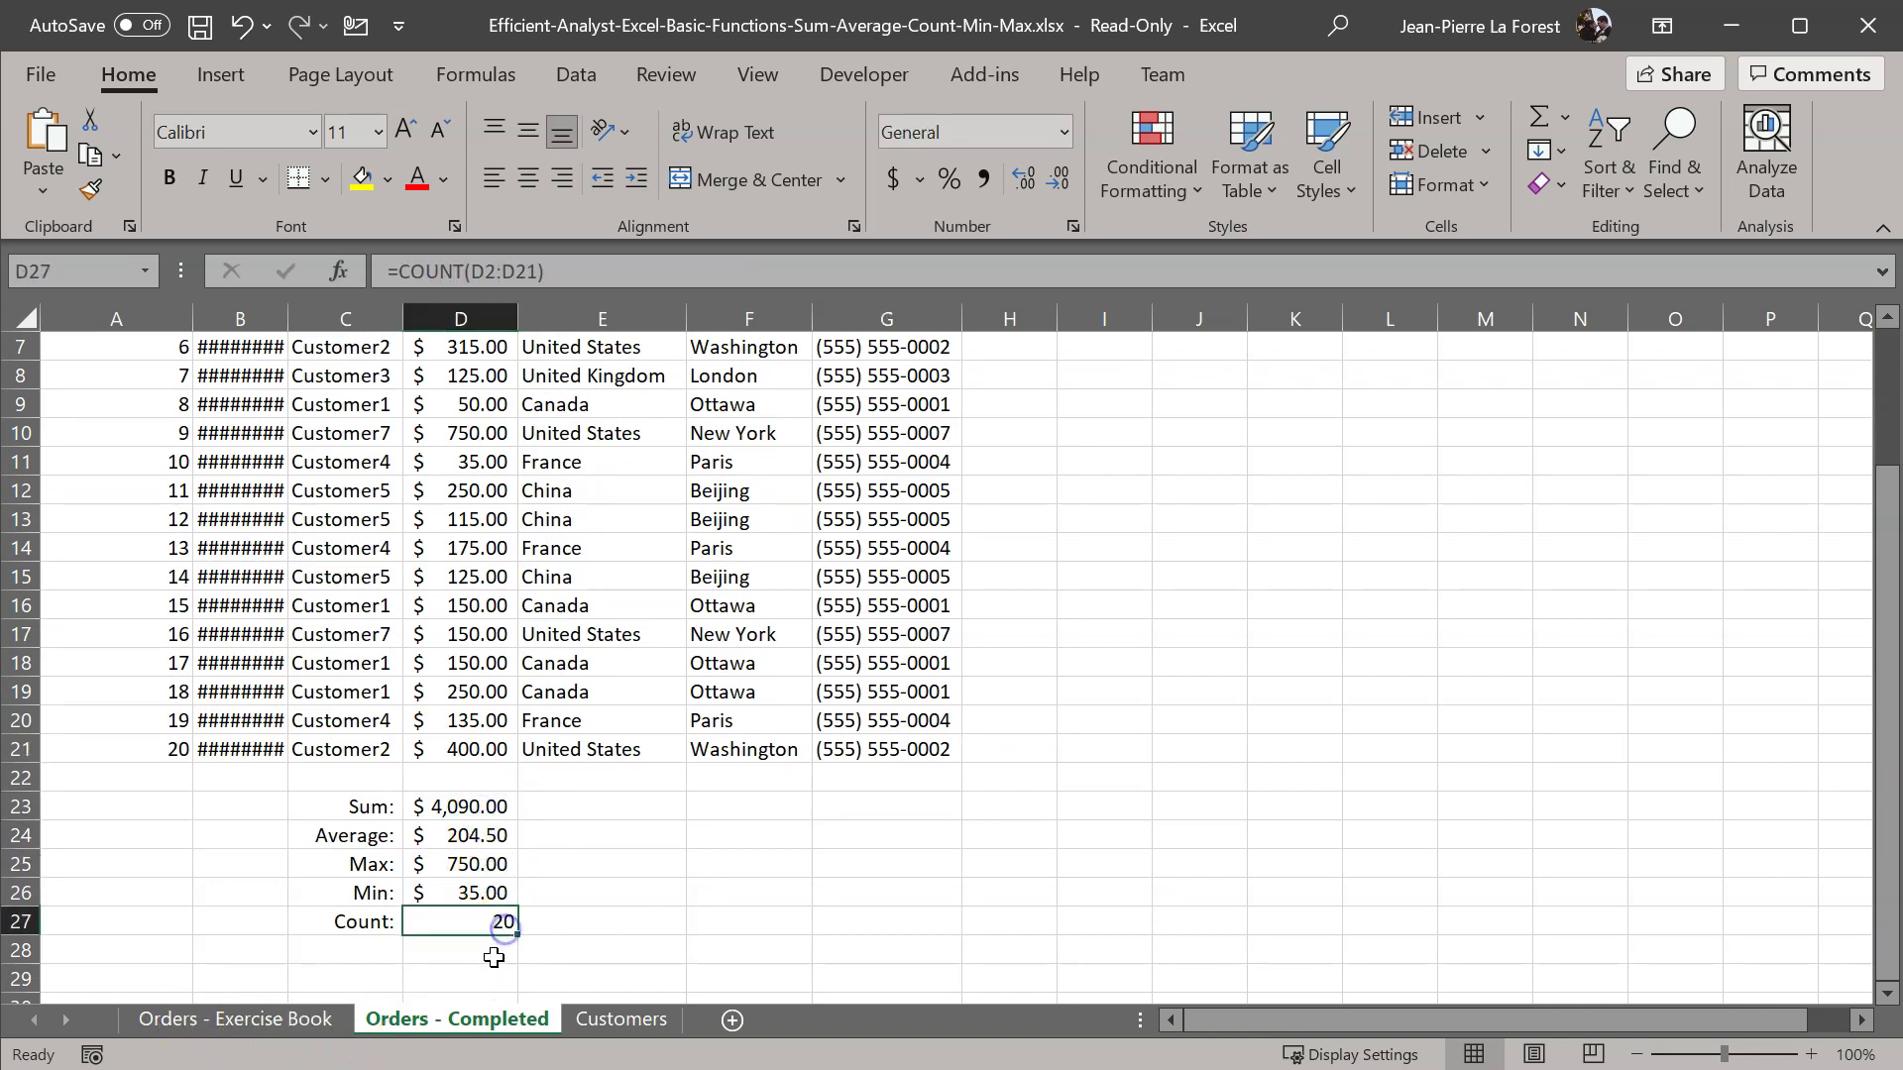
left_click(248, 1025)
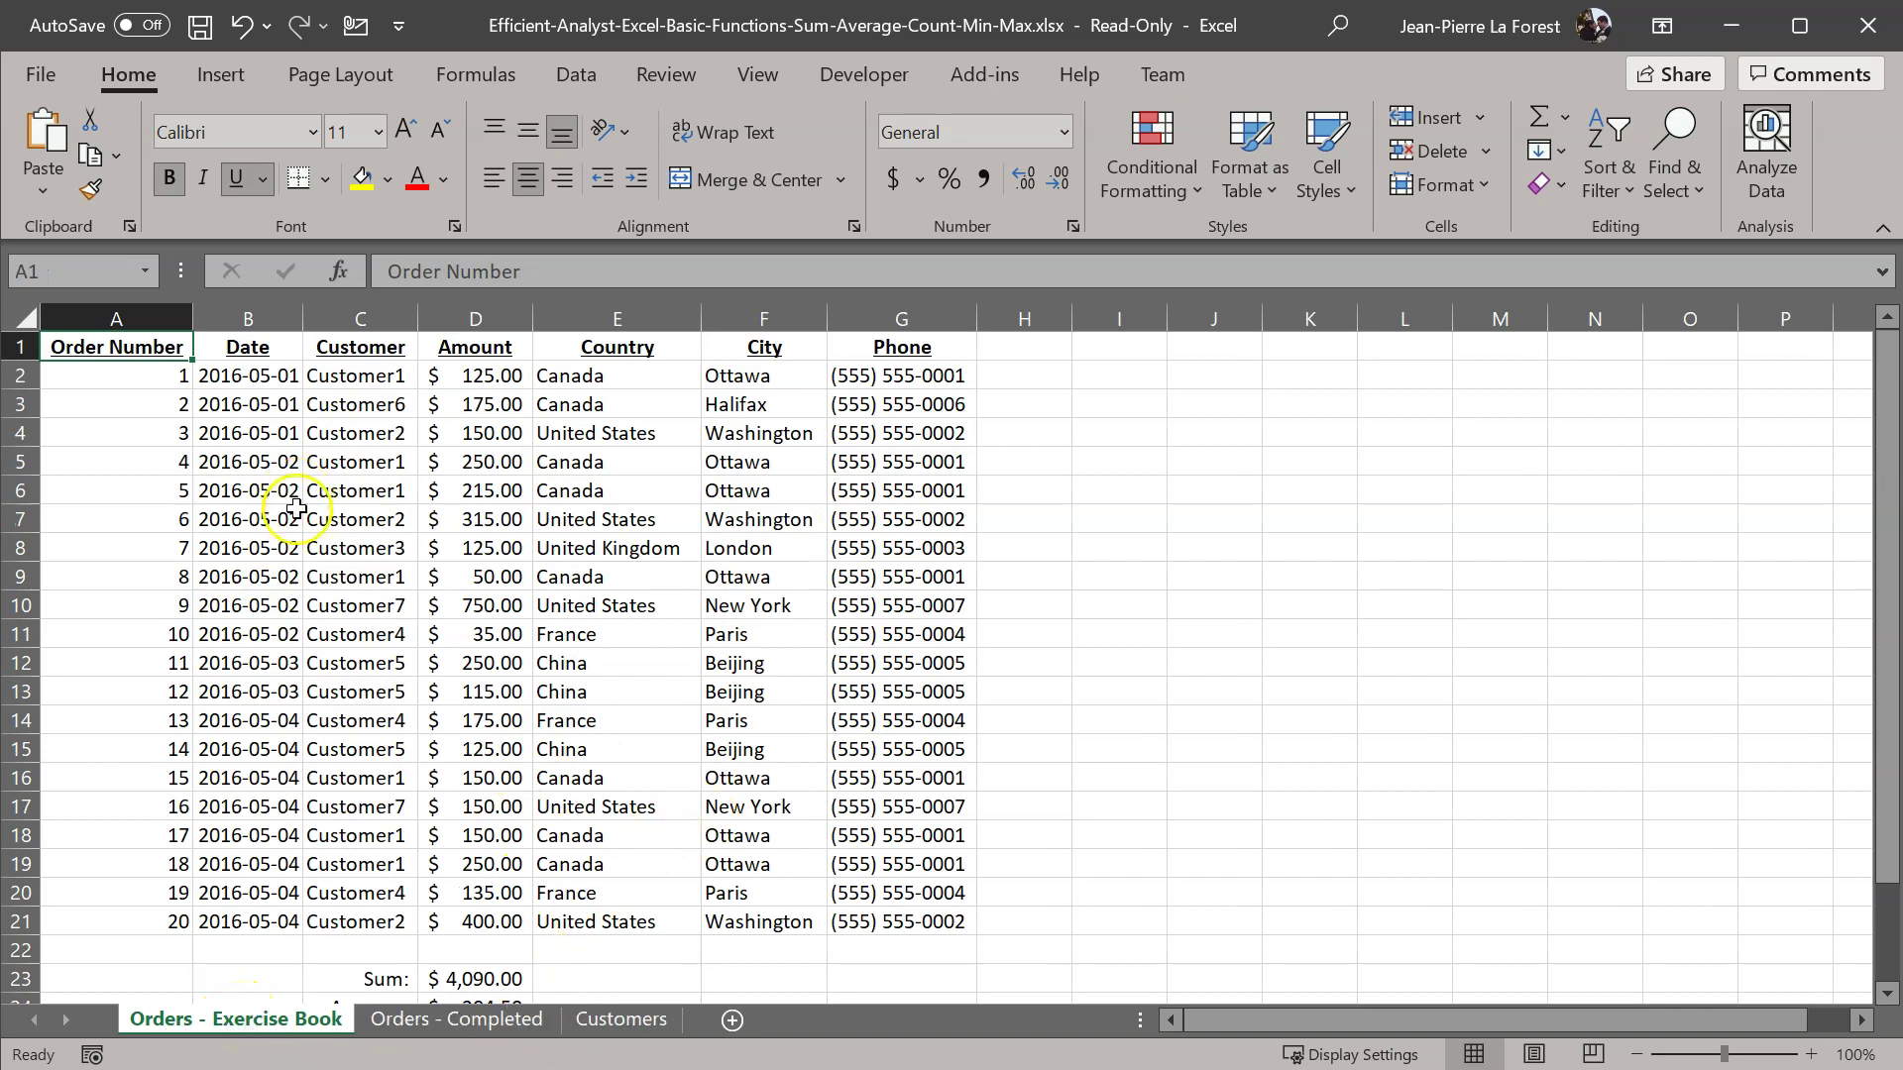